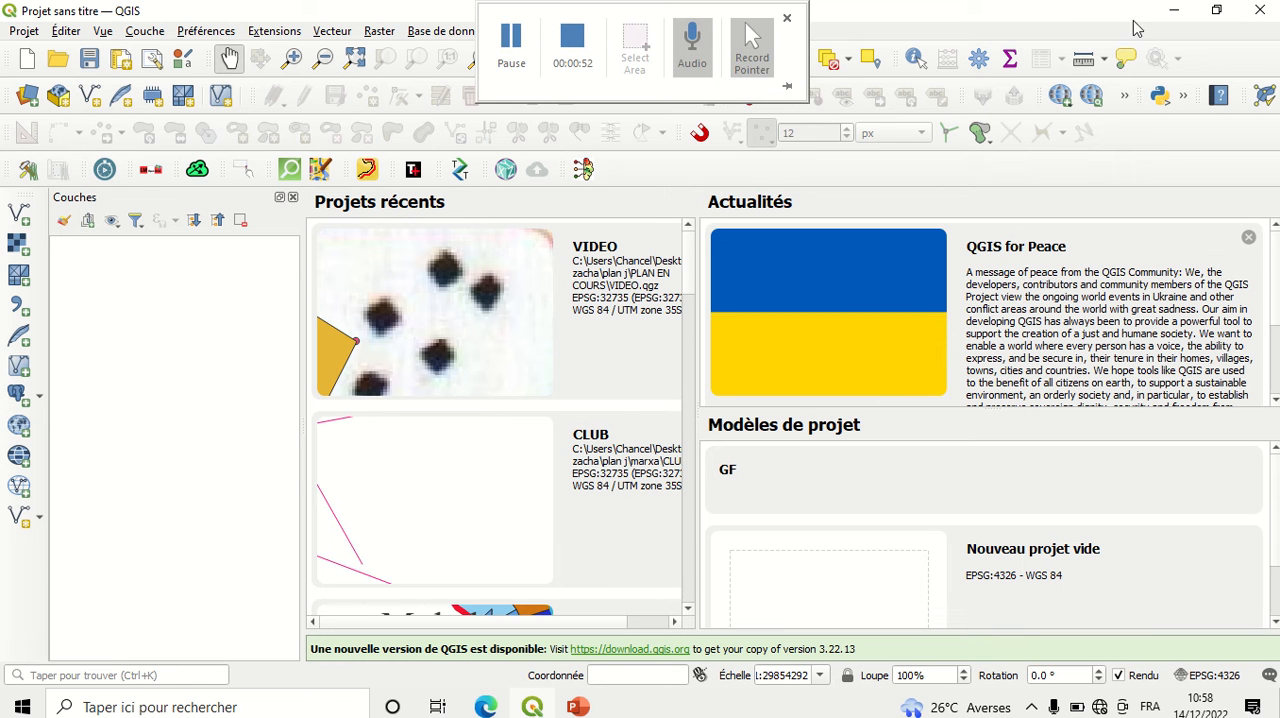
# Step: Search the computer for QGIS and launch QGIS Desktop 3.22.2
pyautogui.click(1266, 12)
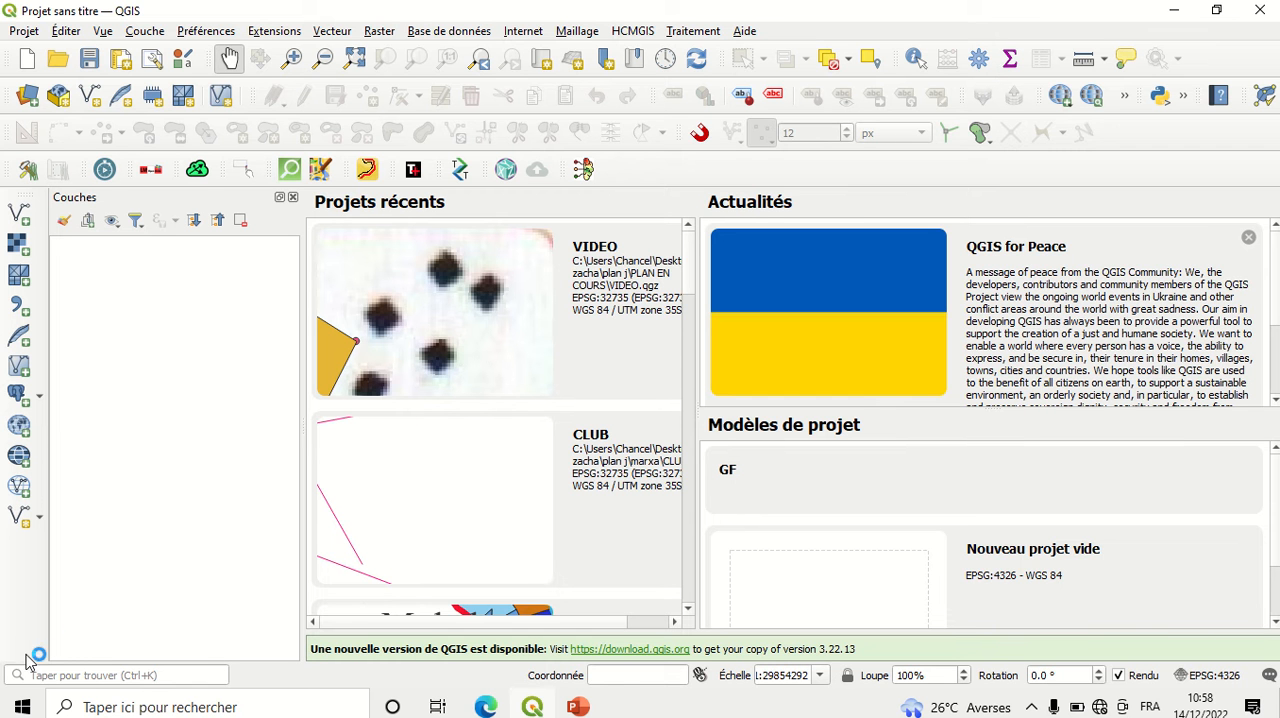
pyautogui.click(25, 707)
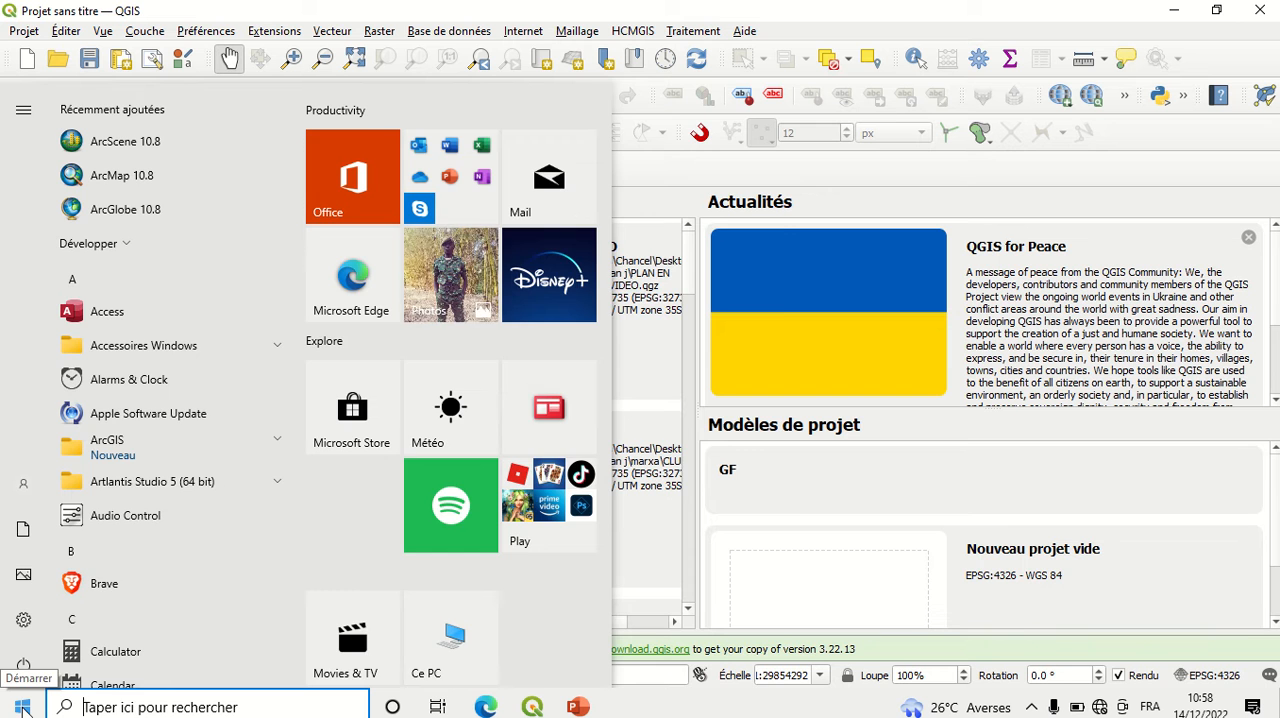
pyautogui.write('Q')
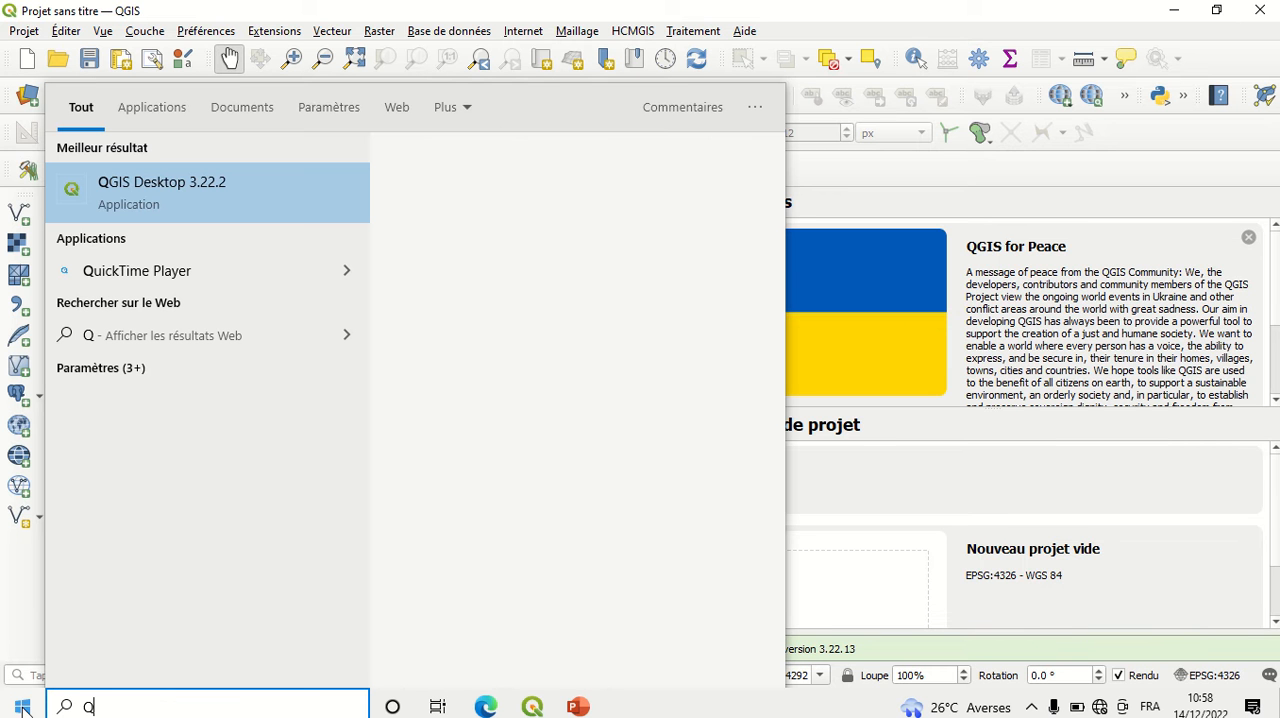
pyautogui.write('GIS')
pyautogui.click(177, 189)
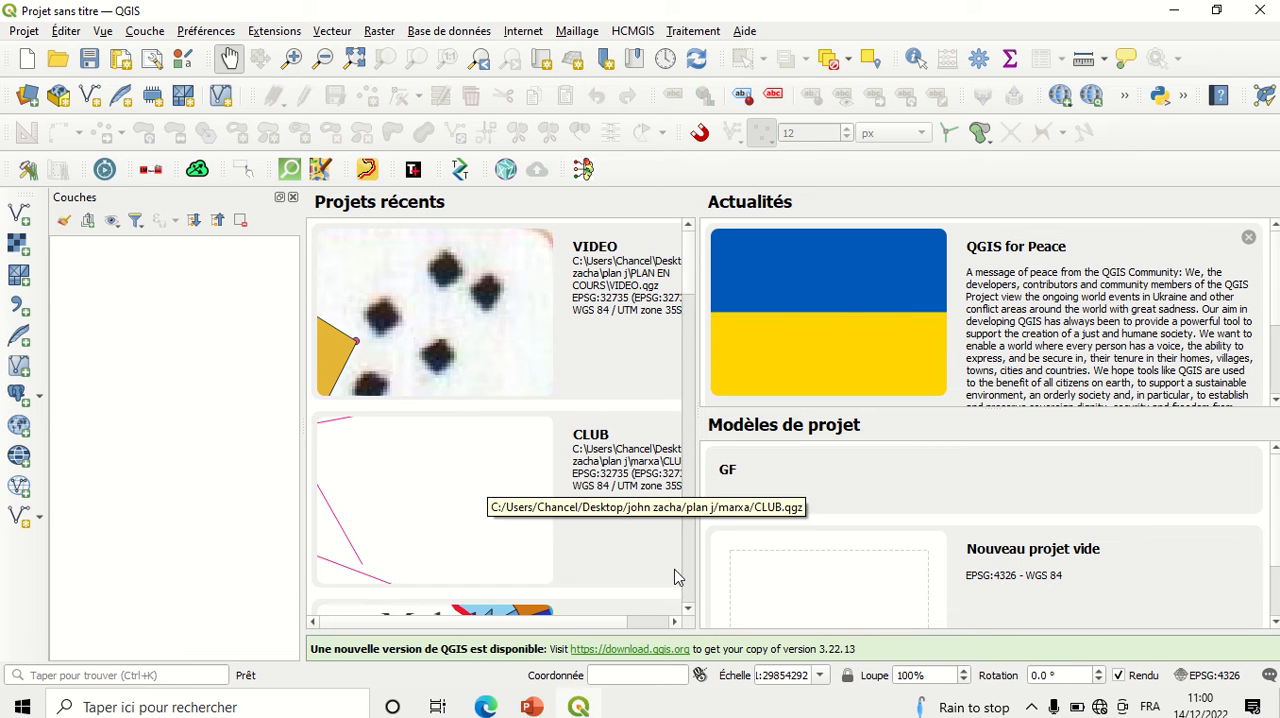
pyautogui.click(688, 612)
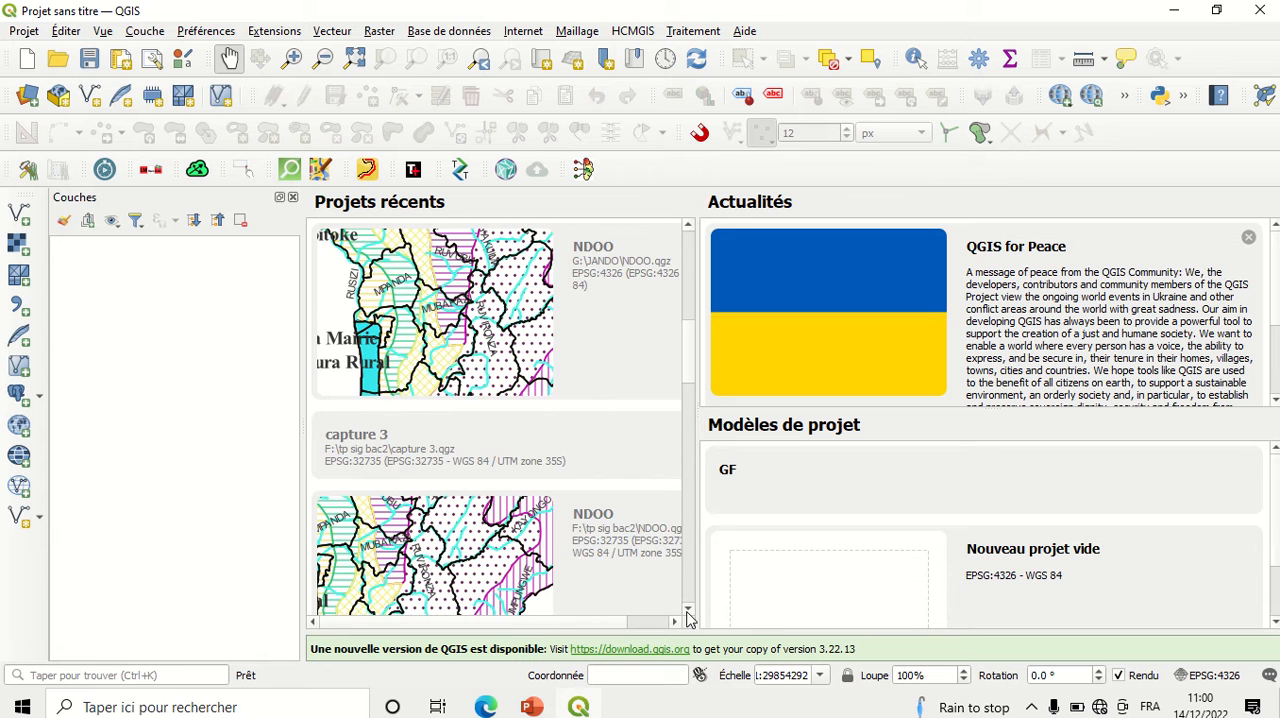
pyautogui.click(689, 227)
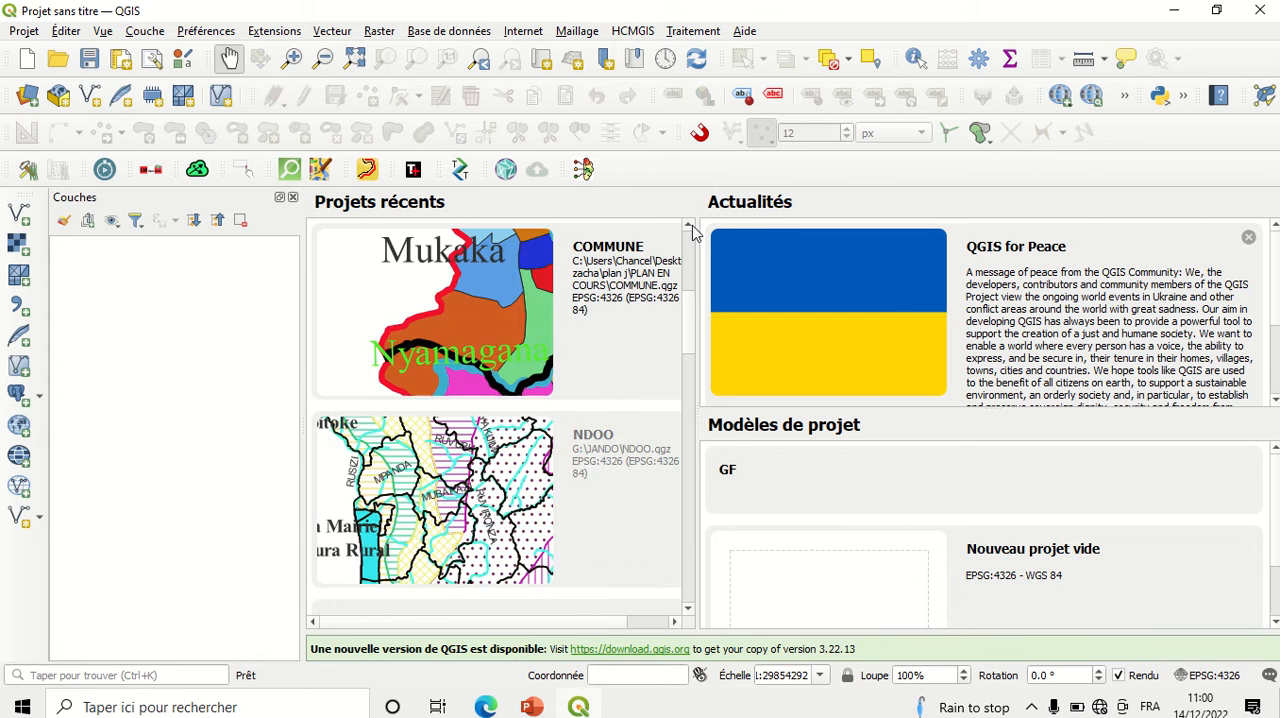
pyautogui.click(689, 227)
pyautogui.click(689, 227)
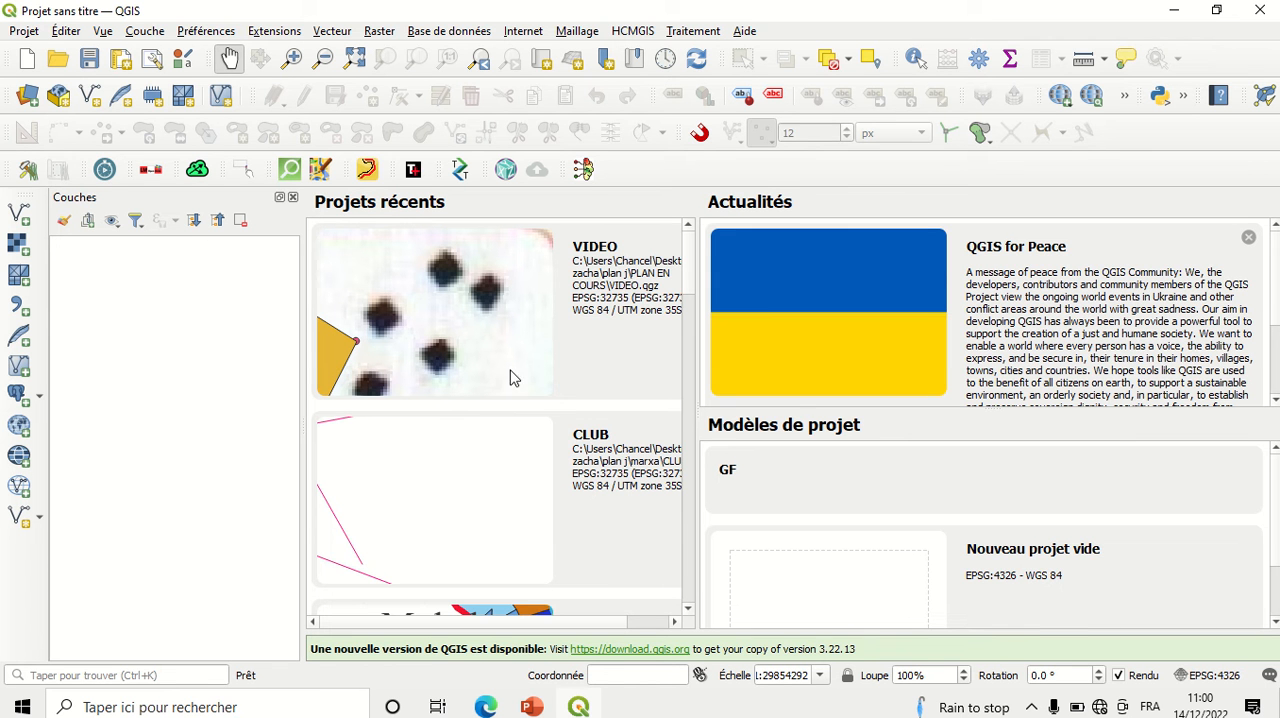
# Step: Create a new empty project from the "Nouveau projet vide" template in EPSG:4326 - WGS 84
pyautogui.click(24, 31)
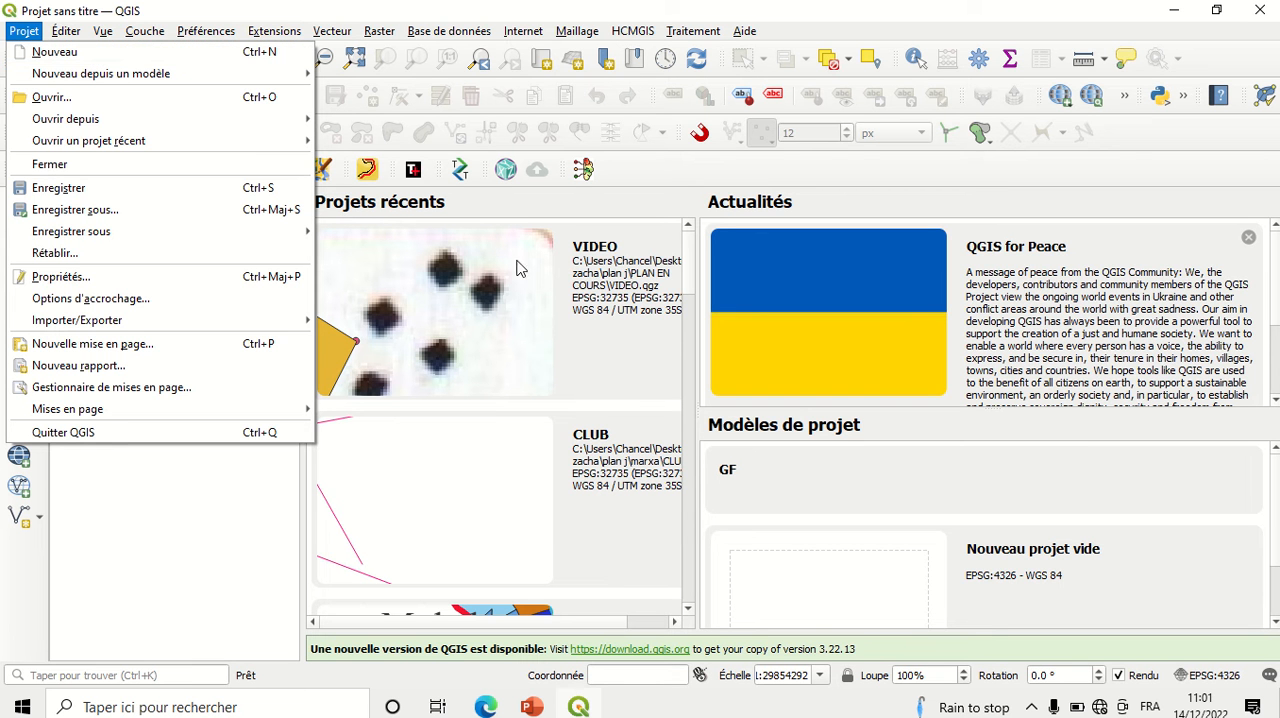
pyautogui.click(774, 579)
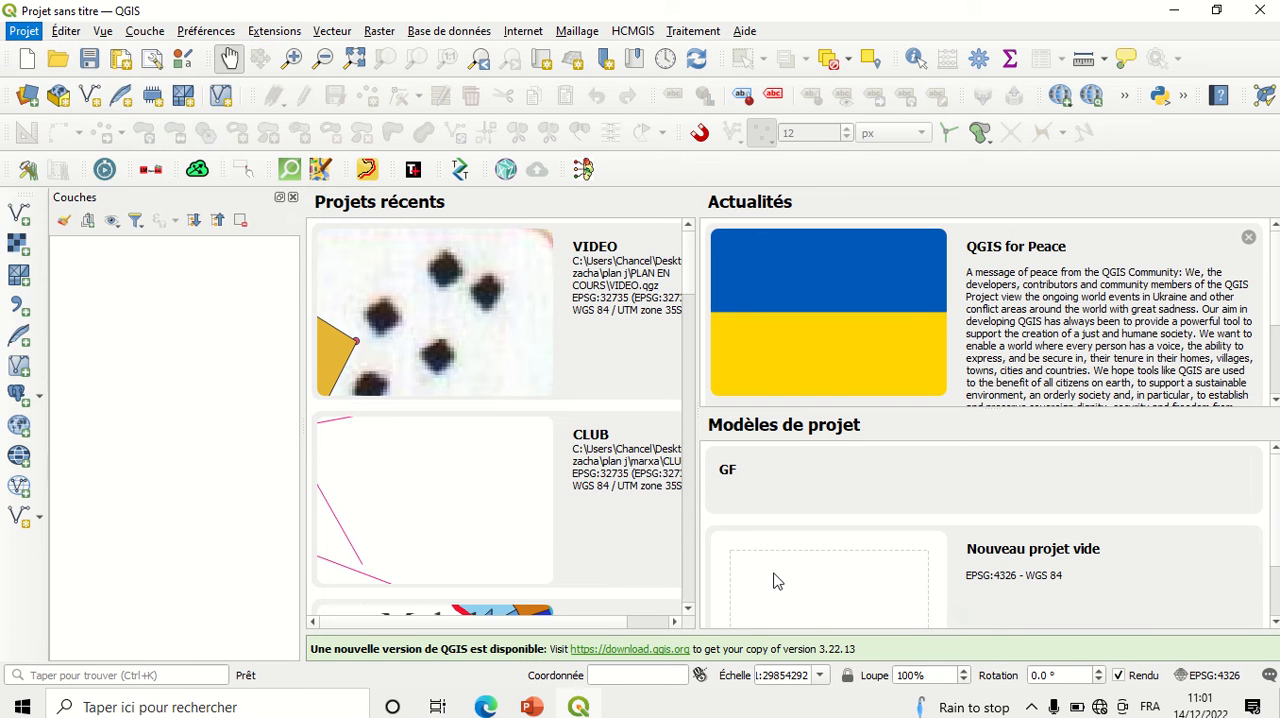
pyautogui.click(775, 580)
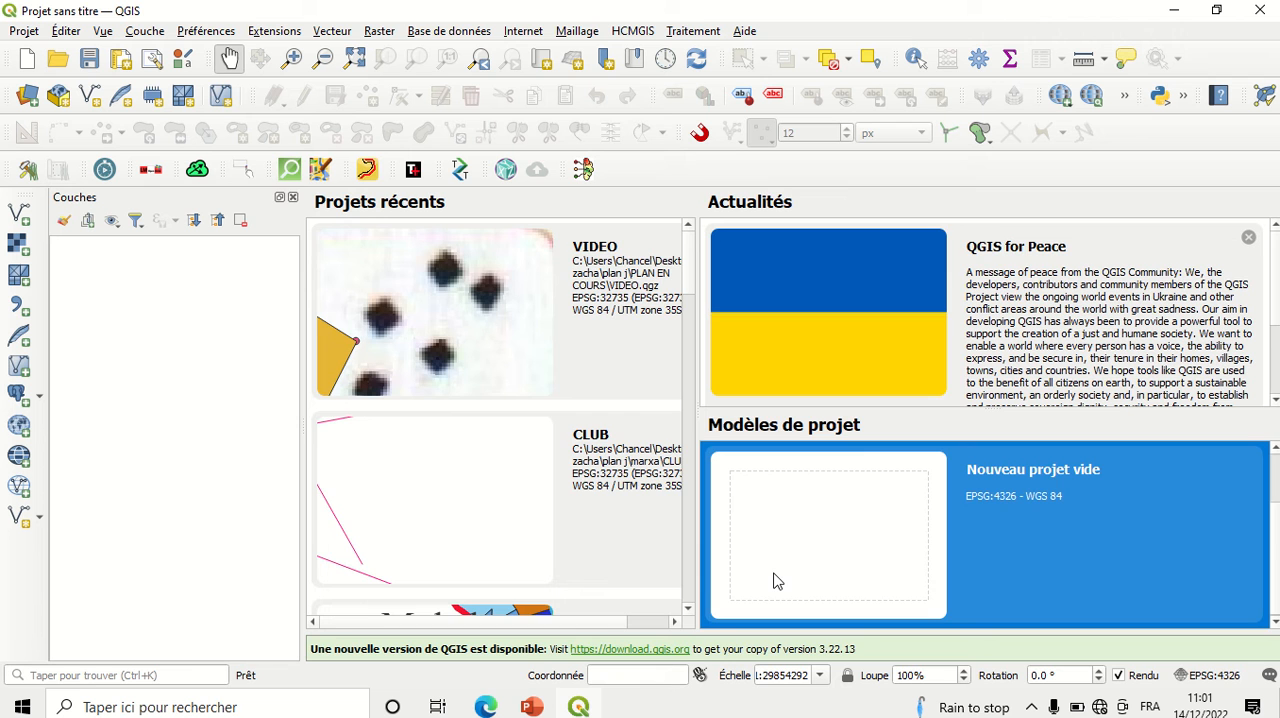
pyautogui.doubleClick(777, 580)
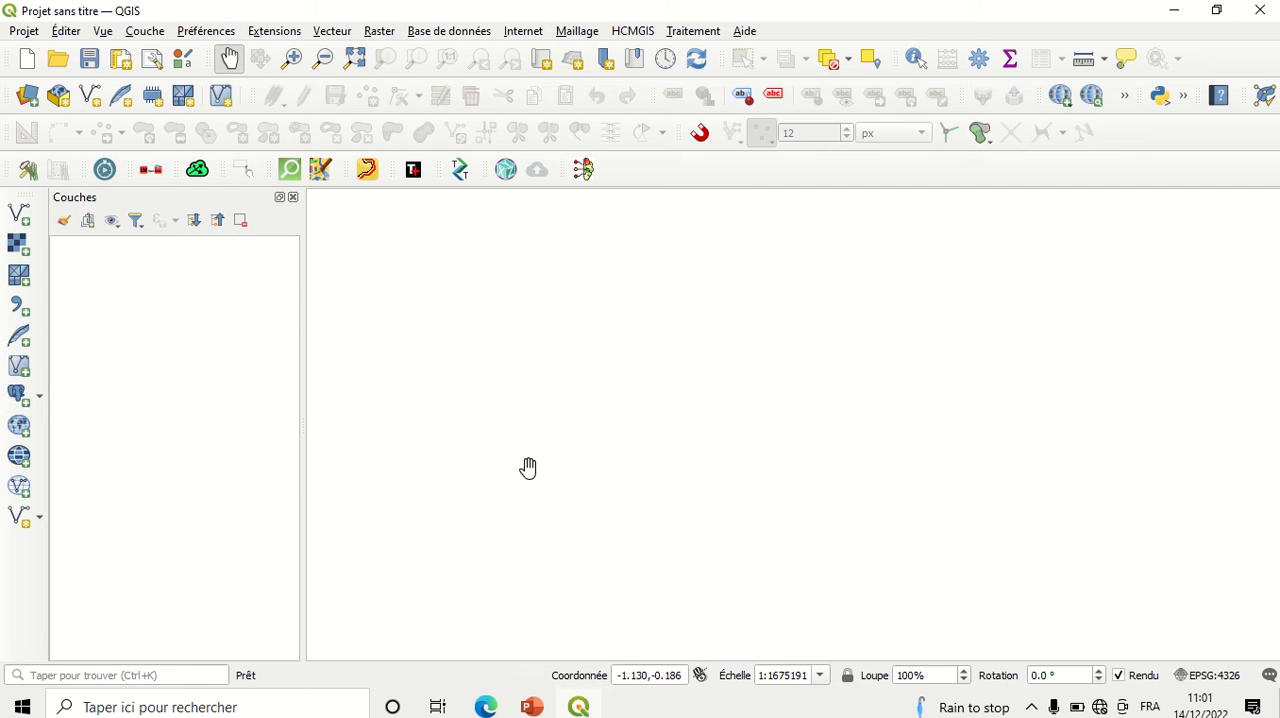
# Step: Save the project as "PROJET QGIS" in QGZ format in the NTARE folder on the desktop (Bureau)
pyautogui.click(26, 32)
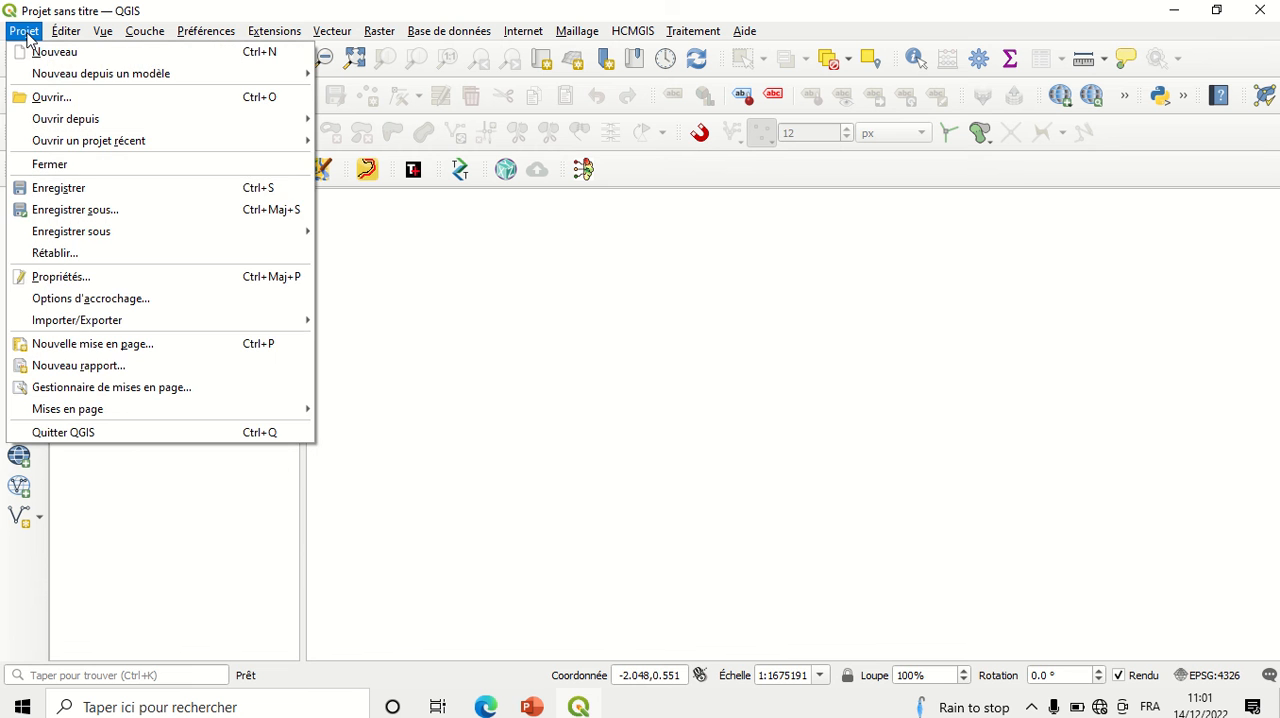
pyautogui.click(86, 212)
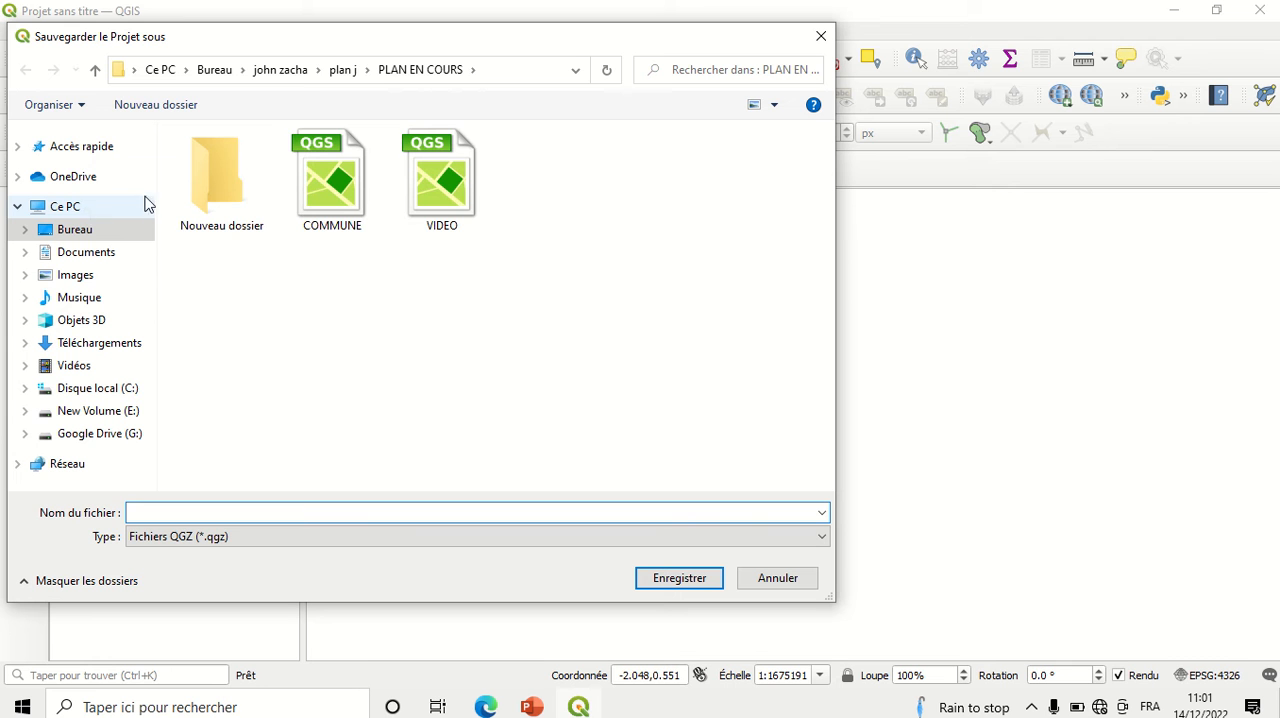
pyautogui.click(98, 238)
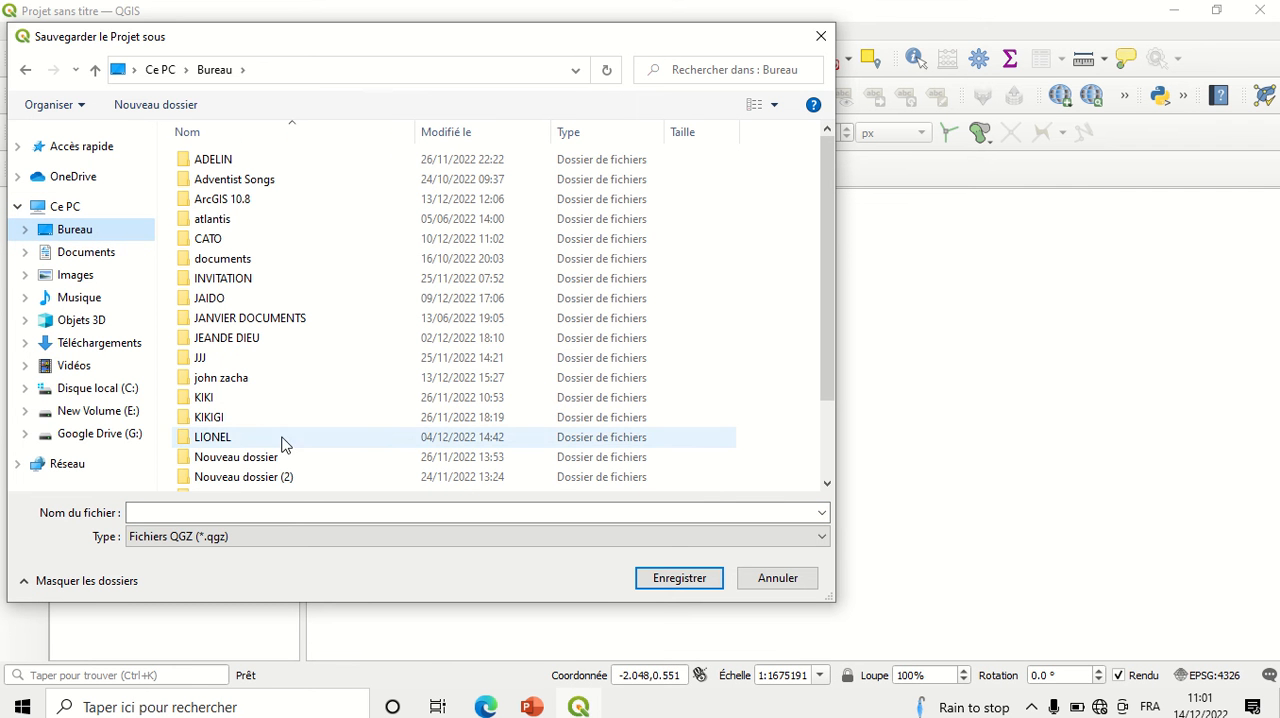
pyautogui.click(828, 484)
pyautogui.click(828, 484)
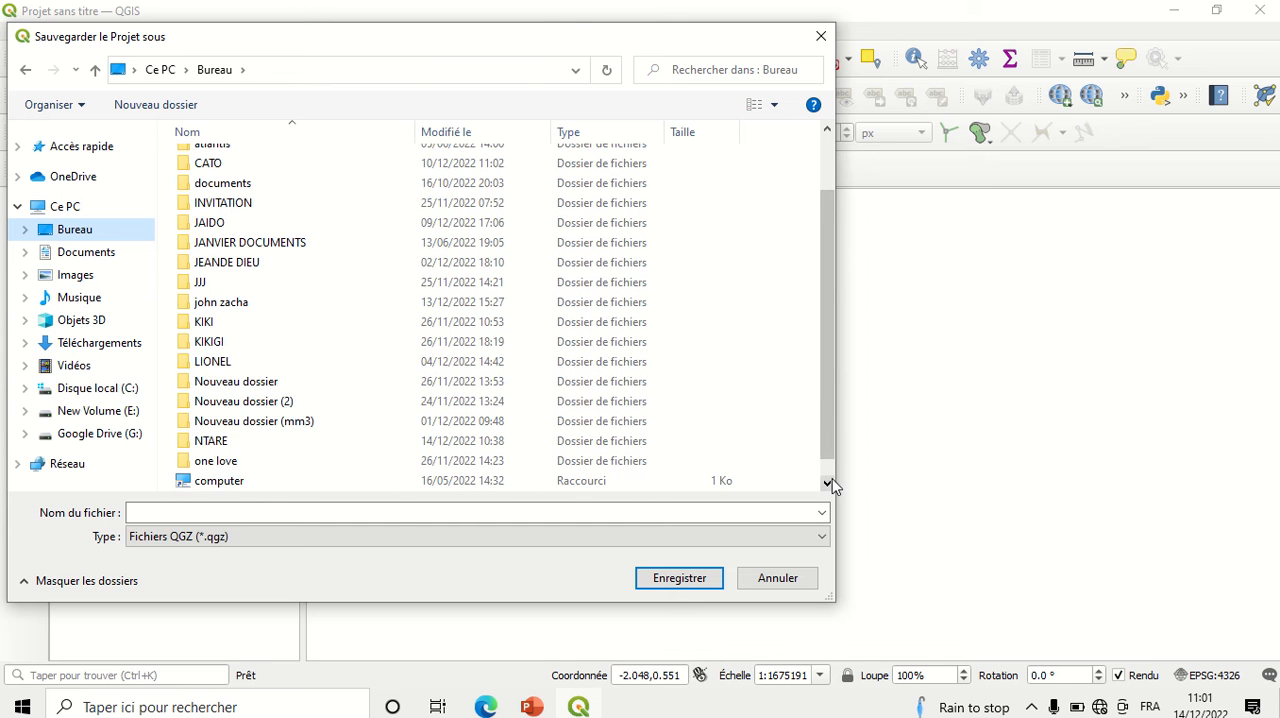
pyautogui.doubleClick(222, 441)
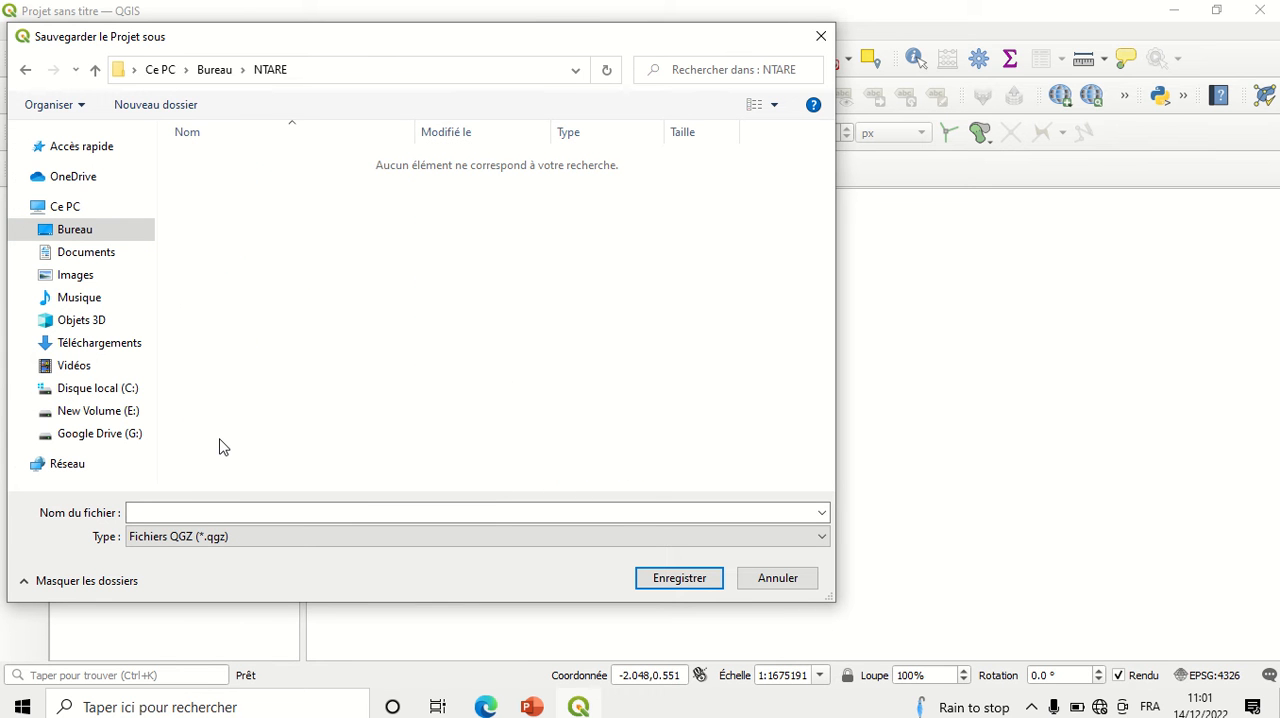
pyautogui.click(208, 514)
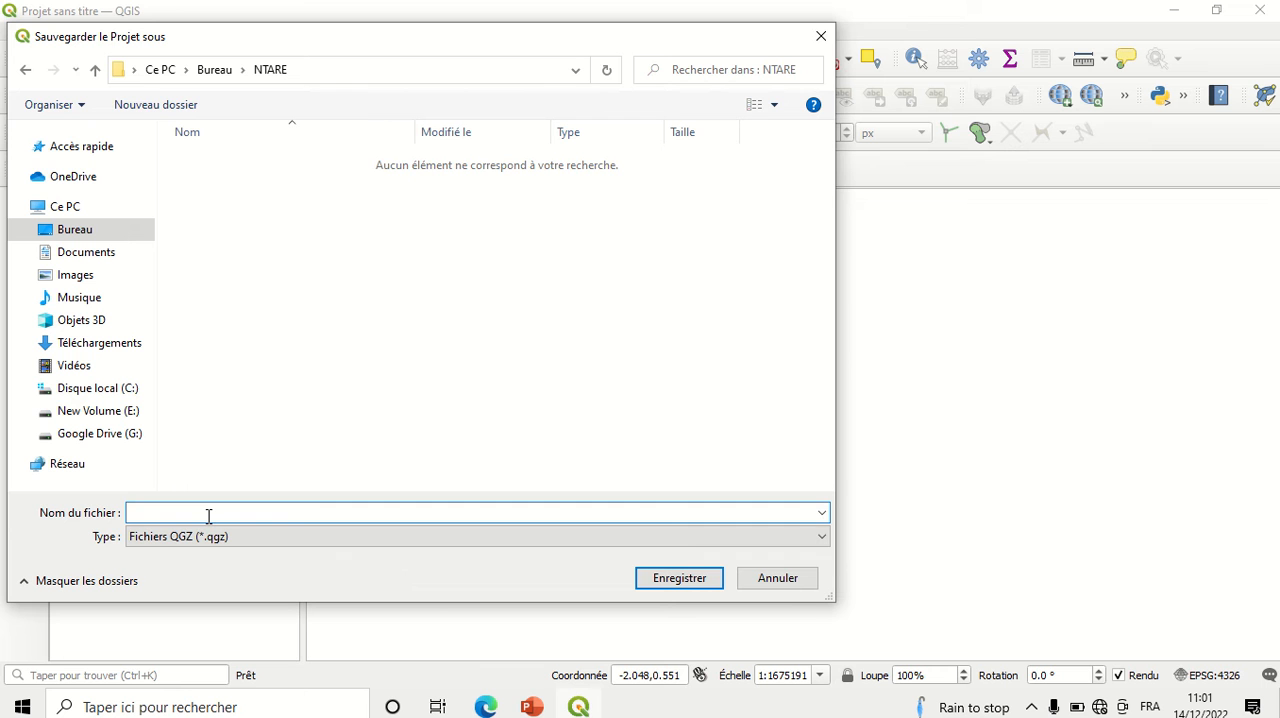
pyautogui.write('PROJET QGIS')
pyautogui.click(676, 585)
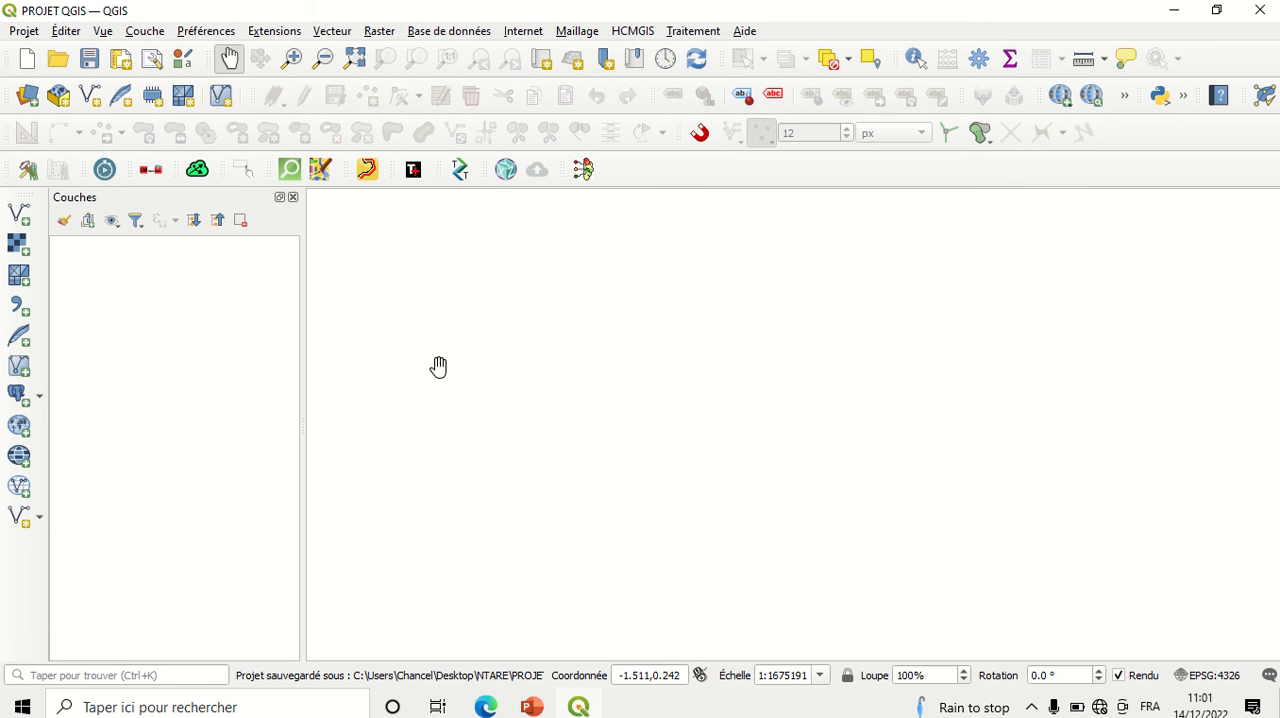
pyautogui.click(25, 36)
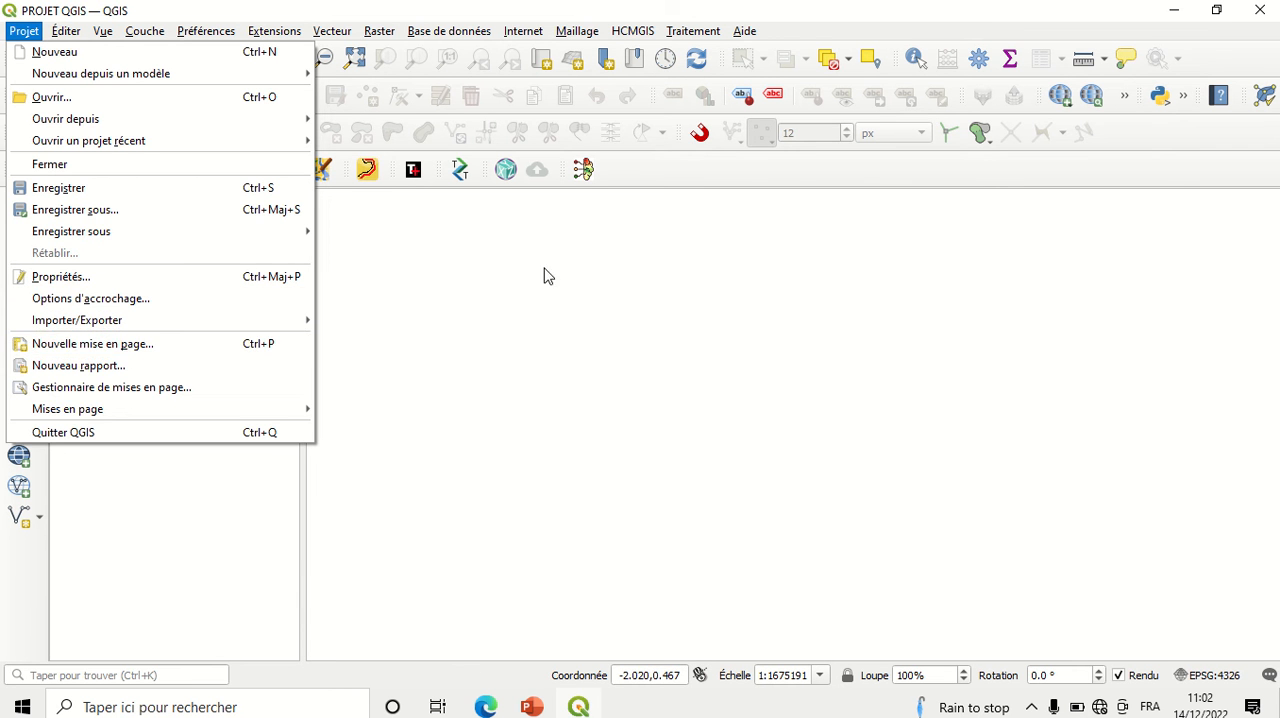
pyautogui.click(538, 305)
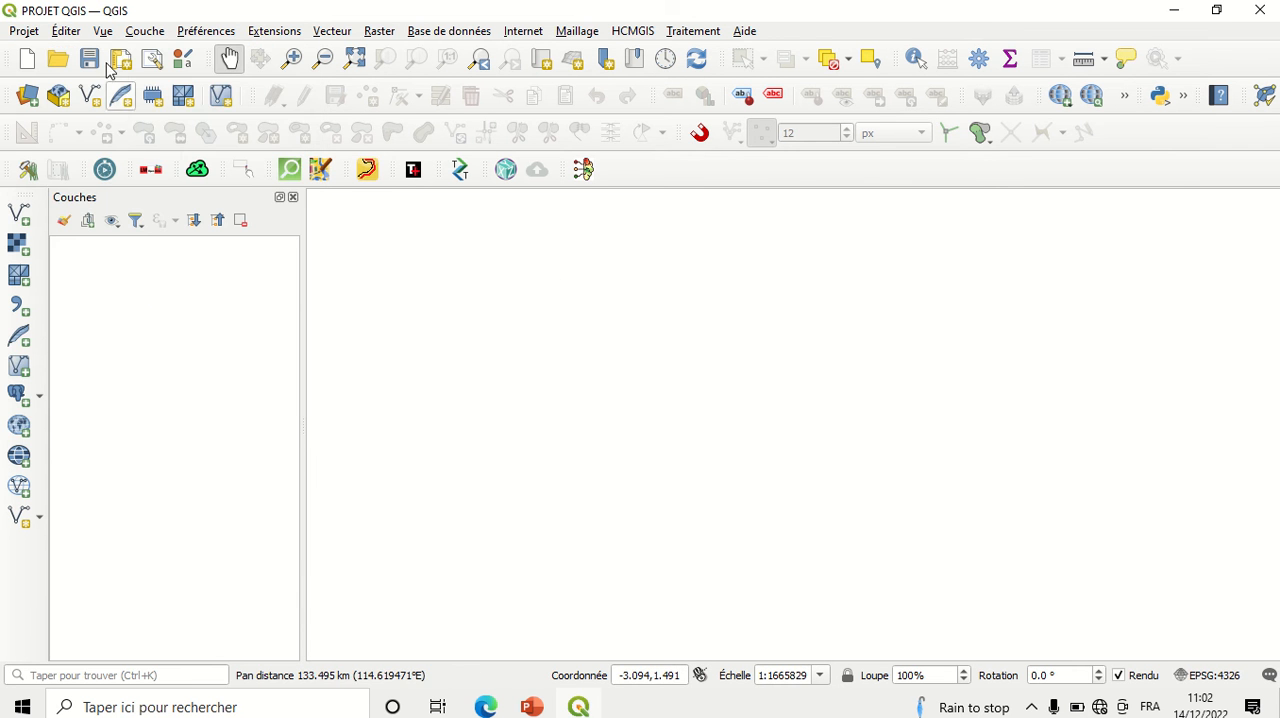
pyautogui.click(70, 34)
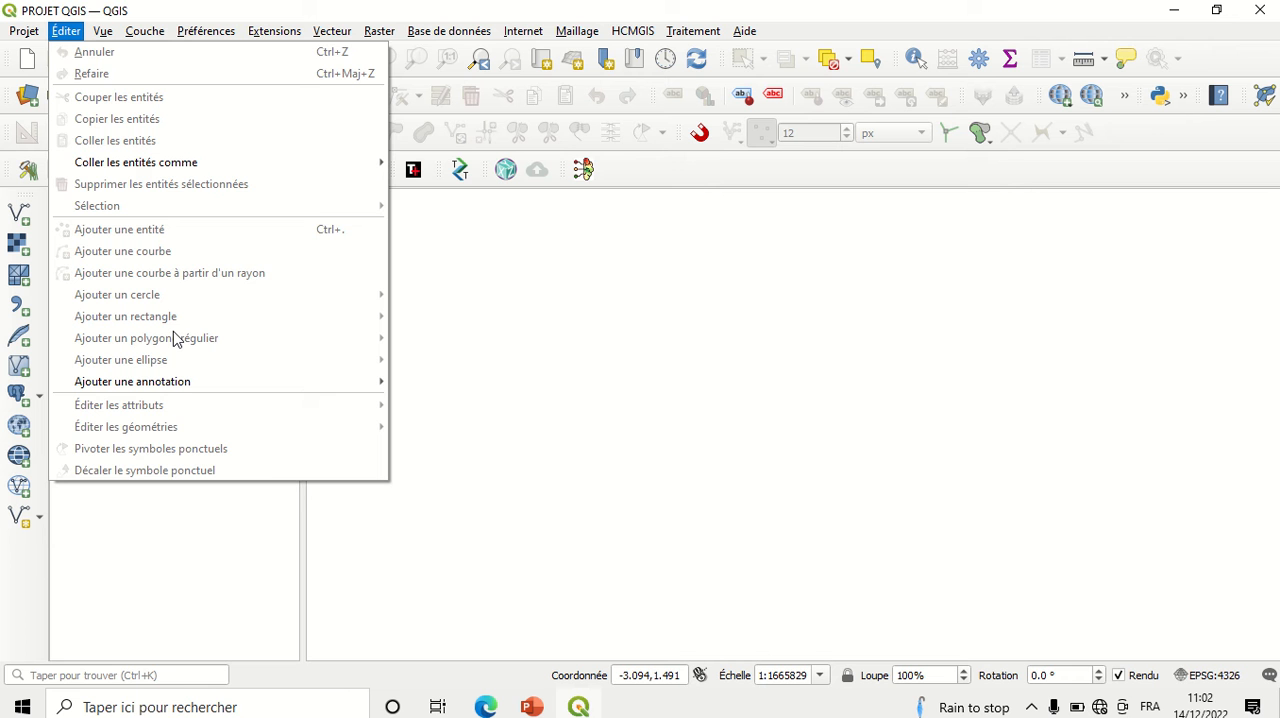
pyautogui.moveTo(103, 36)
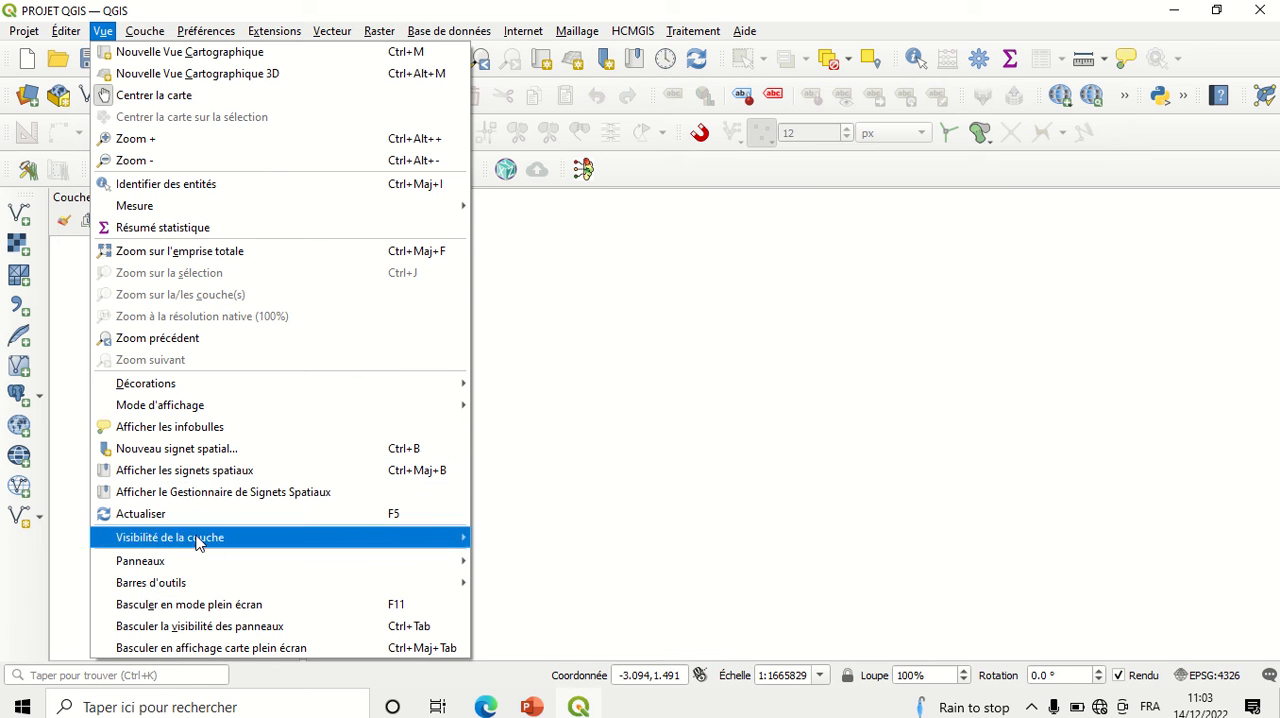
pyautogui.moveTo(200, 567)
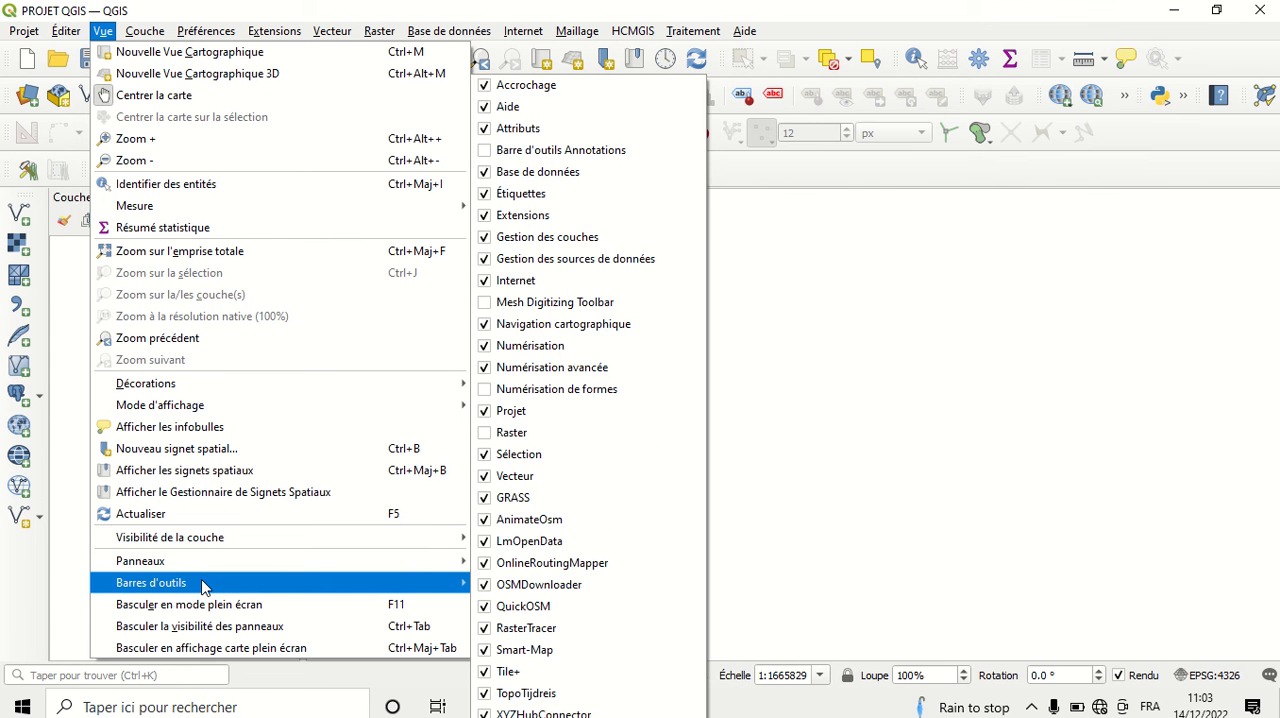
pyautogui.click(845, 235)
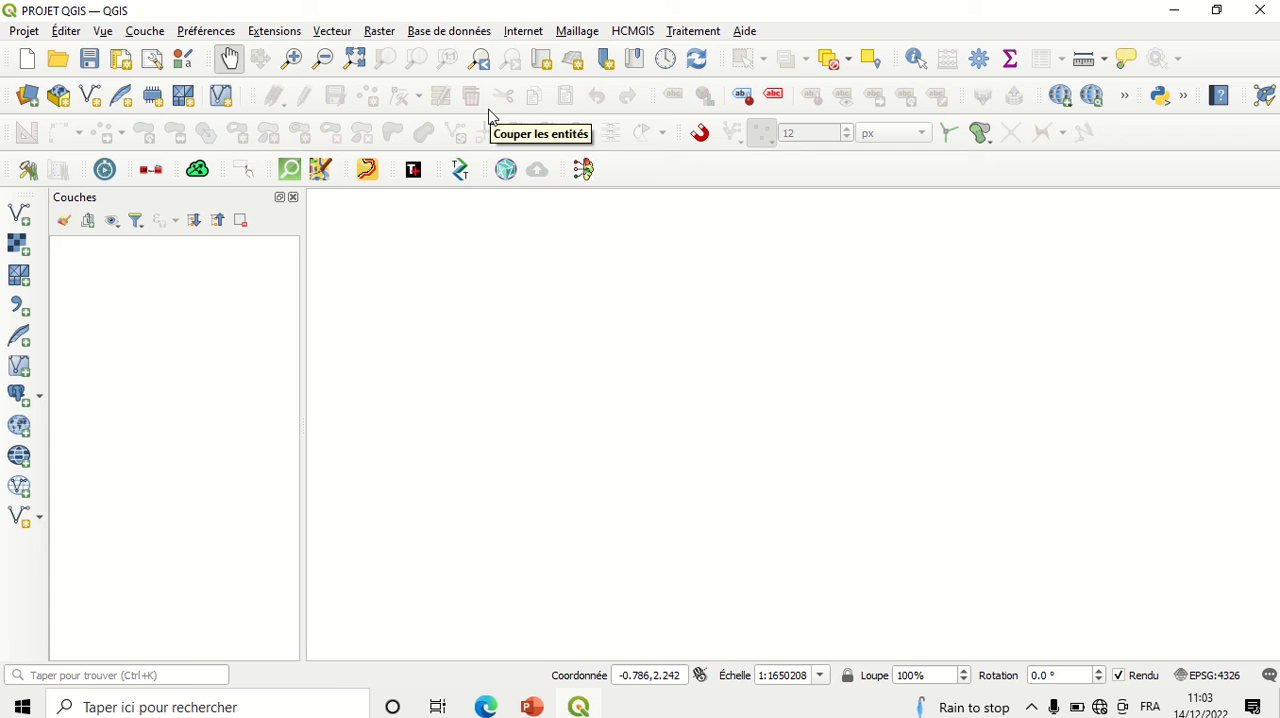
pyautogui.click(145, 31)
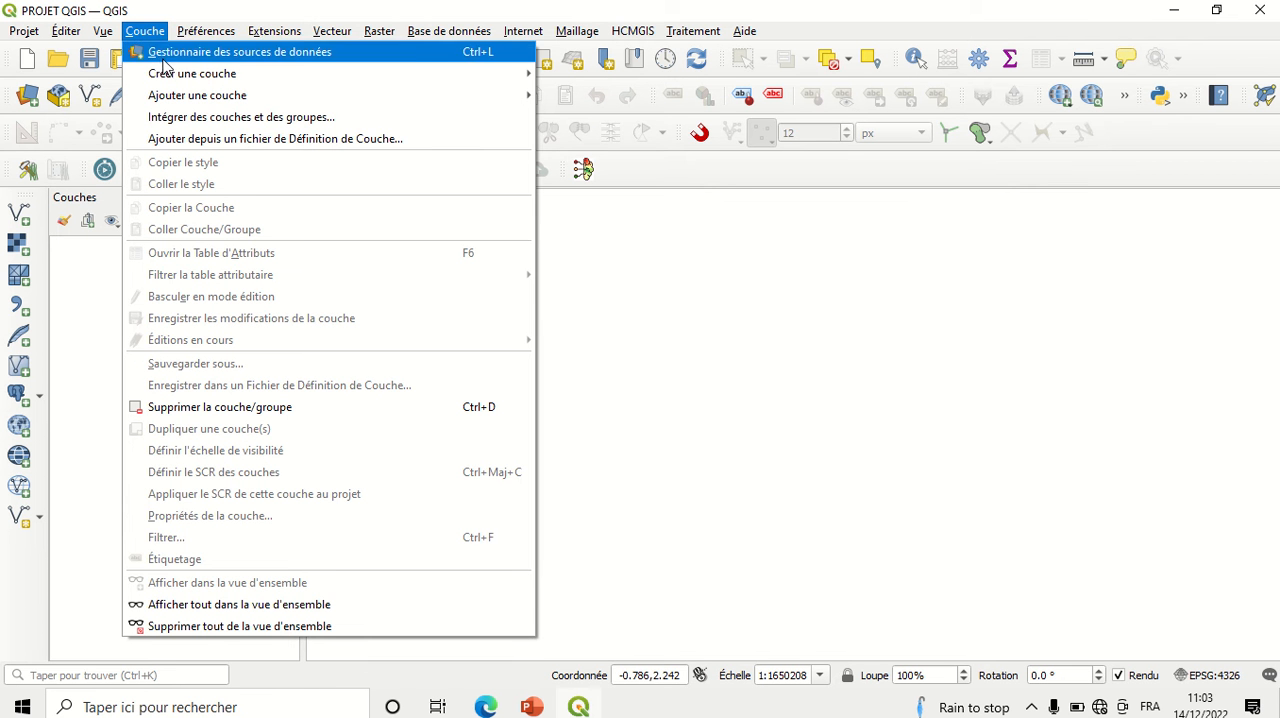
pyautogui.moveTo(226, 79)
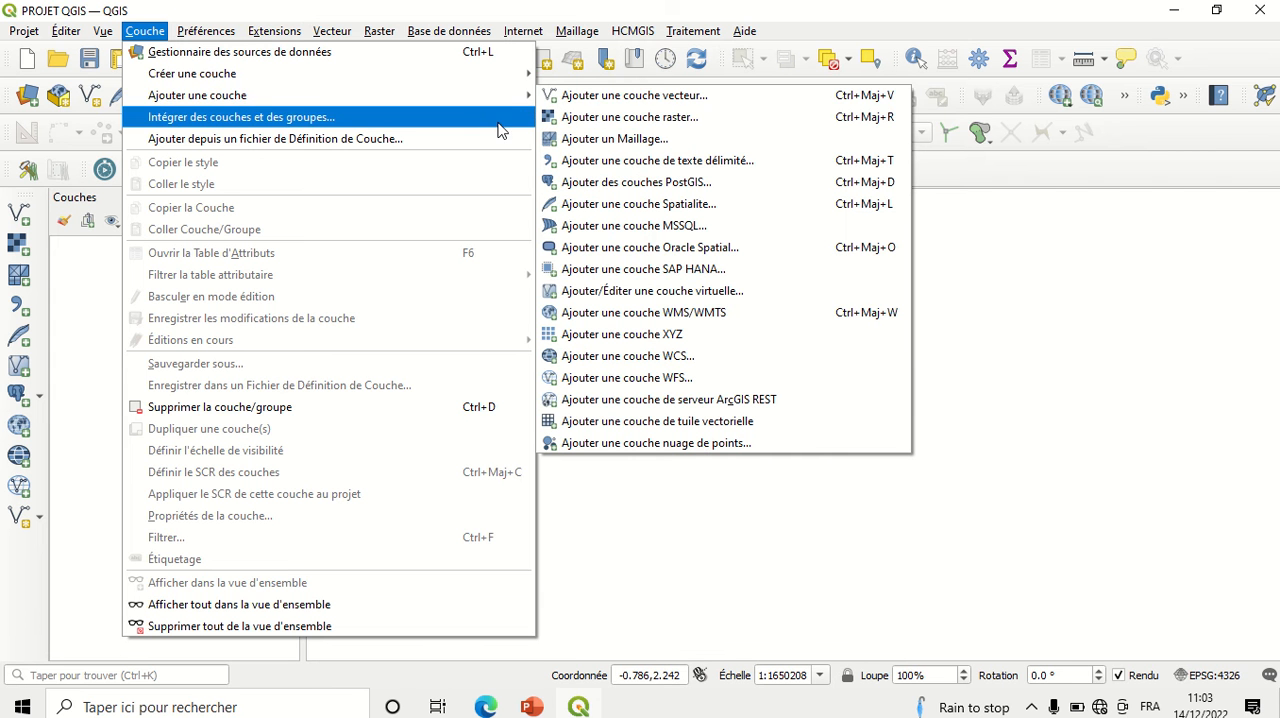
pyautogui.click(624, 532)
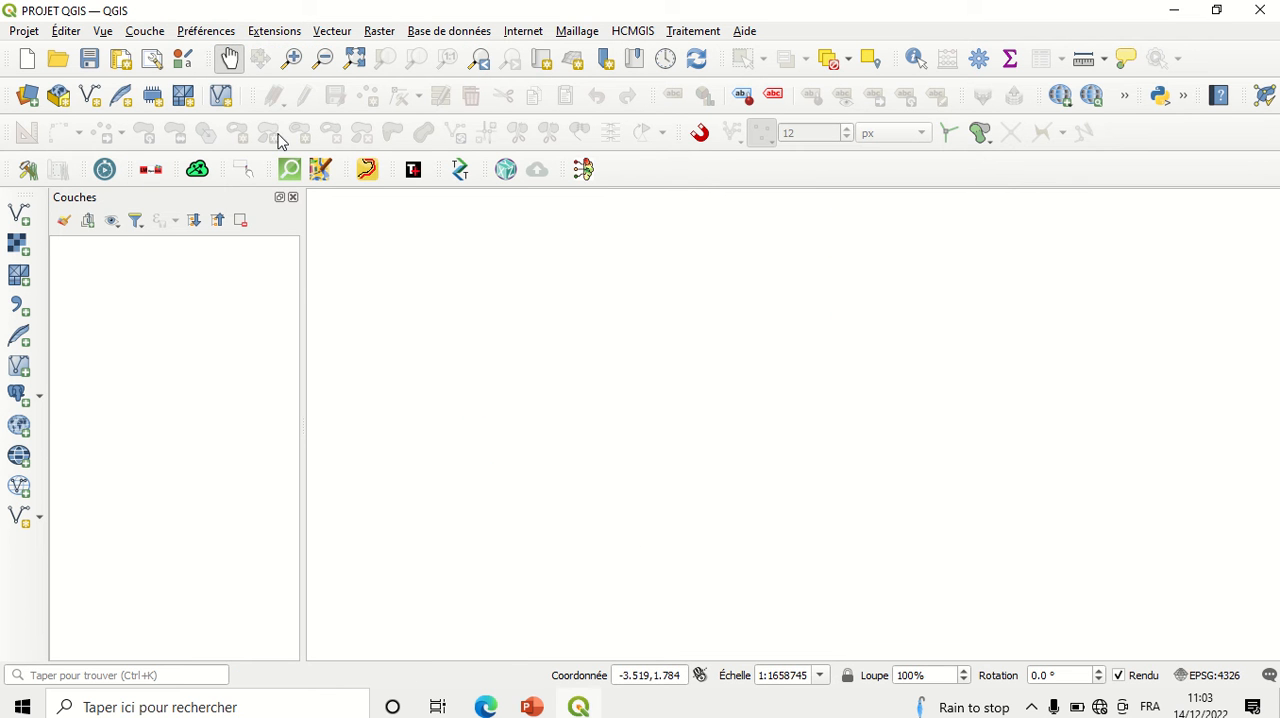
pyautogui.click(281, 35)
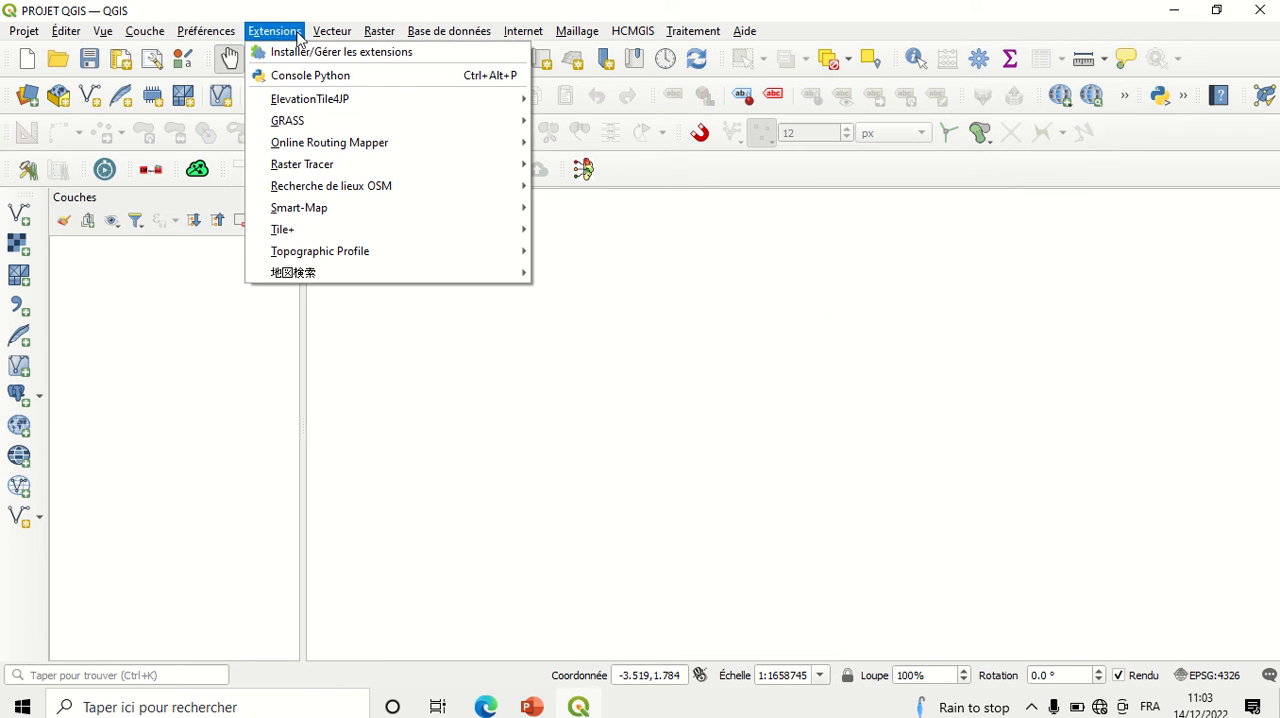
pyautogui.moveTo(338, 42)
pyautogui.moveTo(380, 34)
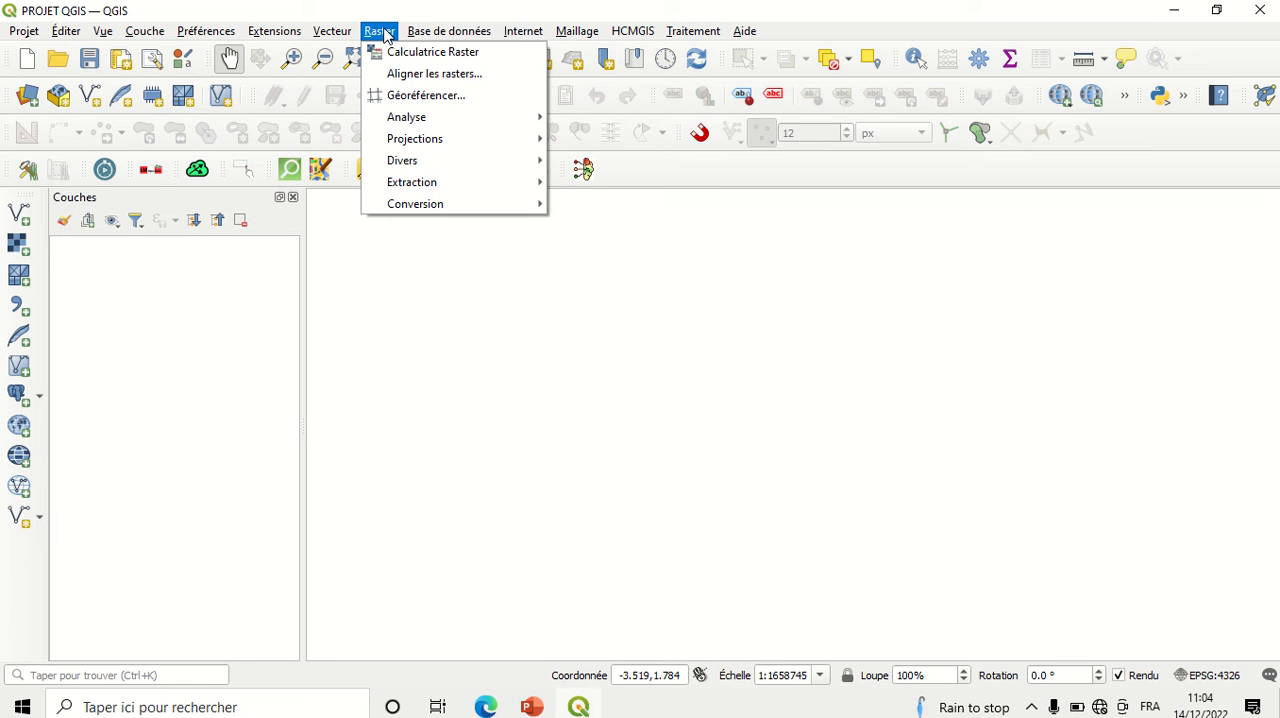
pyautogui.click(403, 340)
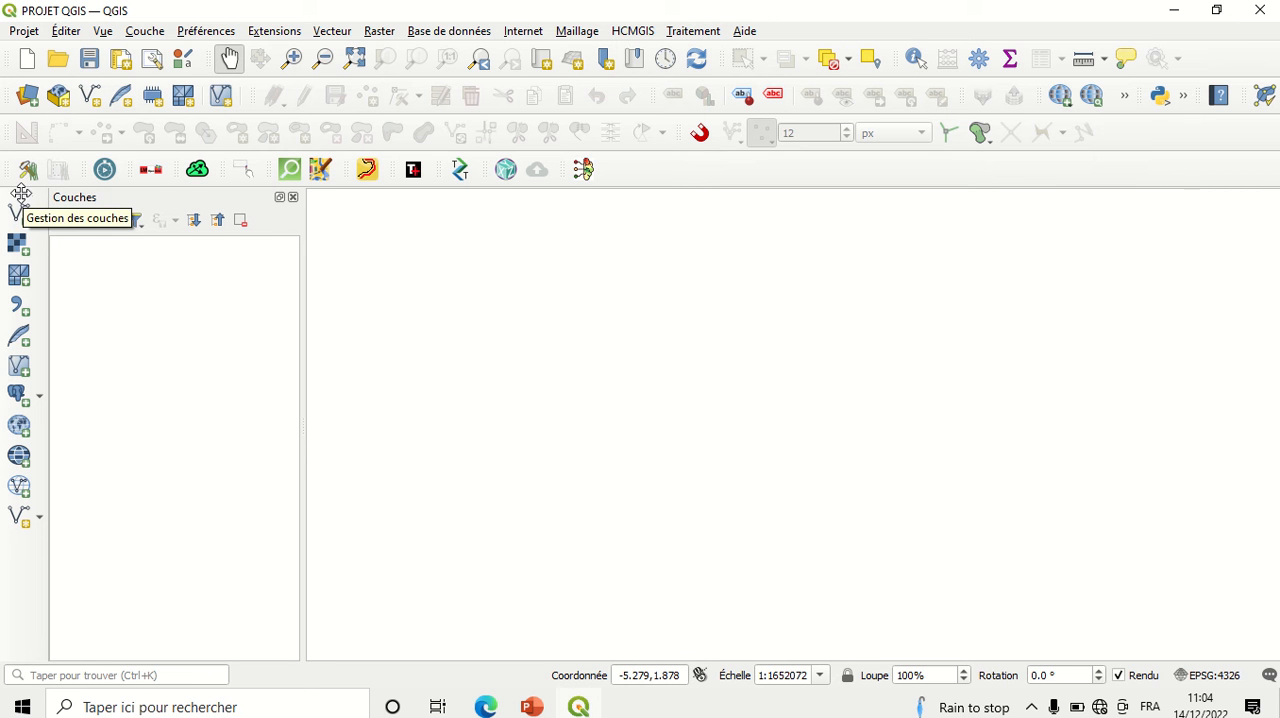
pyautogui.moveTo(21, 193); pyautogui.dragTo(14, 240)
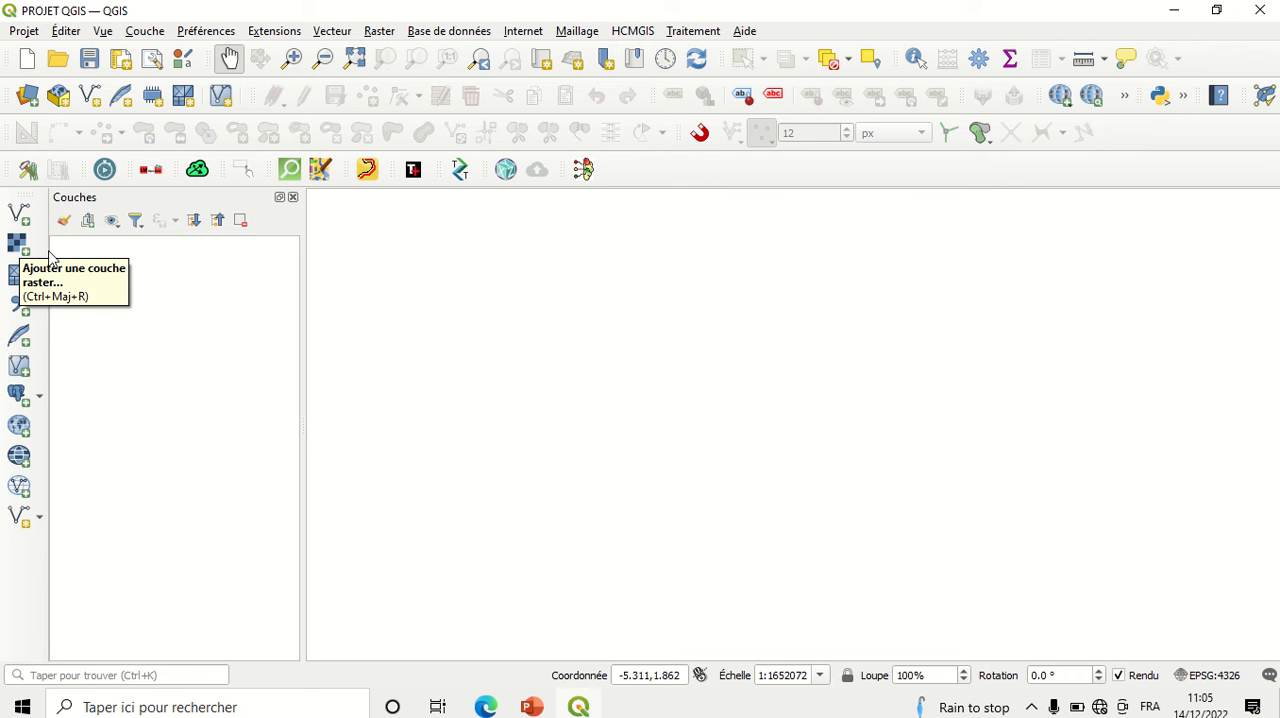
# Step: Add the raster file Cankuzo_Topo50_tm30_wgs84.tif from the NTARE folder on the desktop (Bureau) as a layer
pyautogui.click(21, 251)
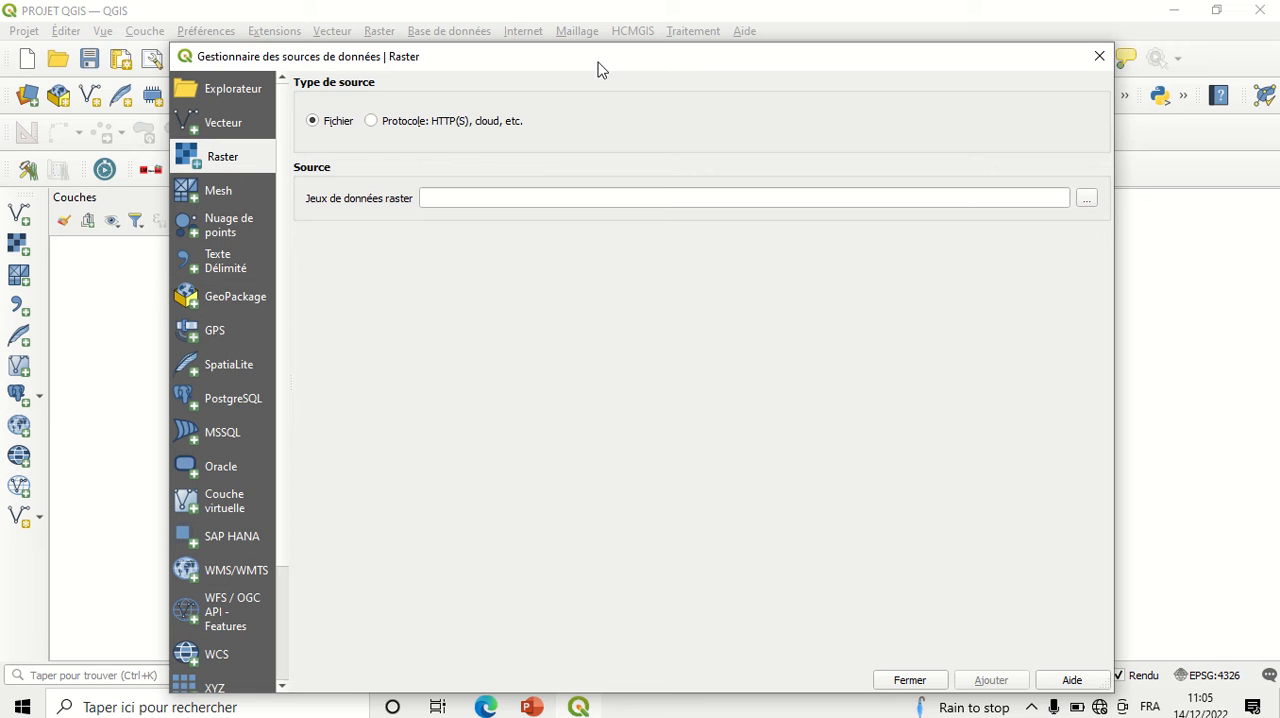
pyautogui.moveTo(597, 64); pyautogui.dragTo(537, 43)
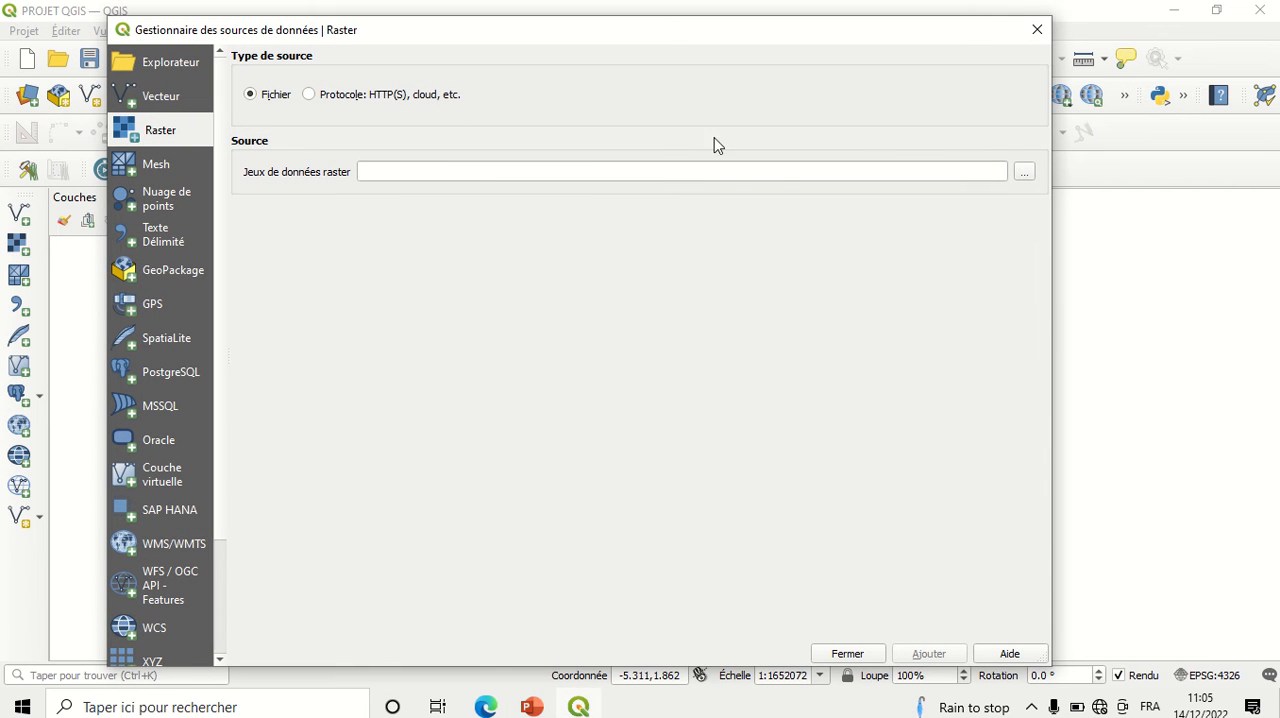
pyautogui.click(1025, 175)
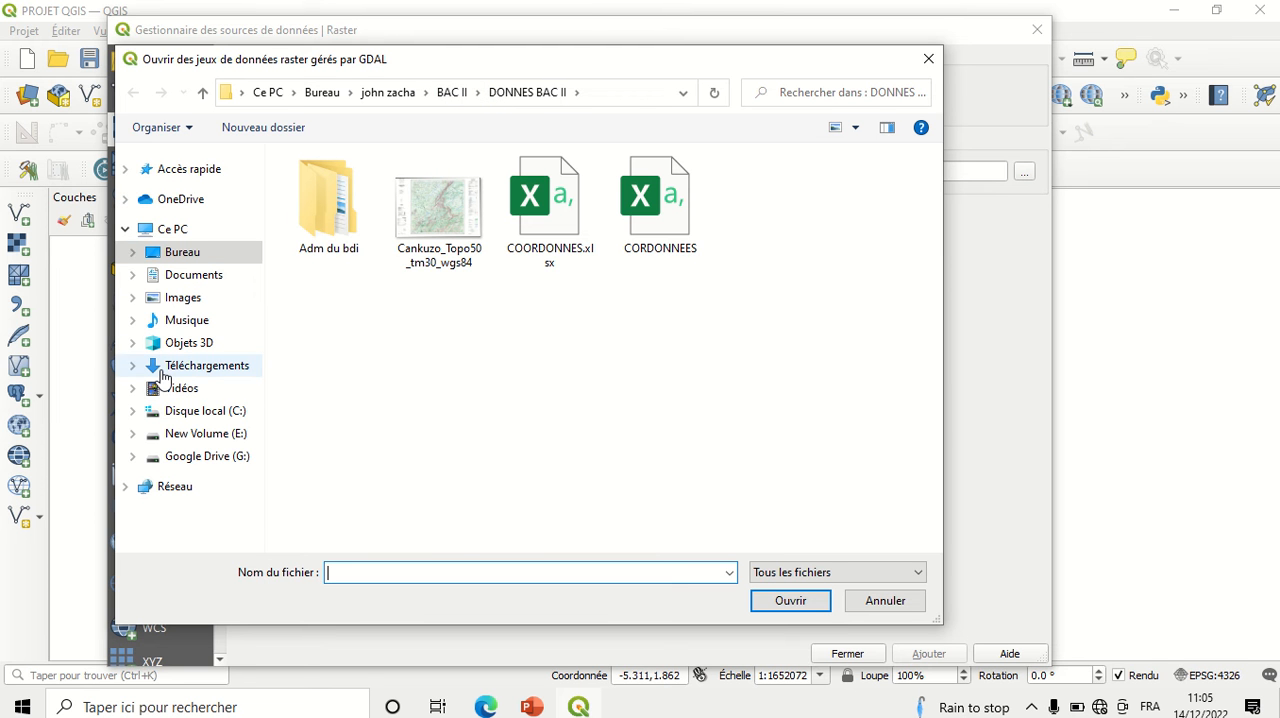
pyautogui.click(186, 258)
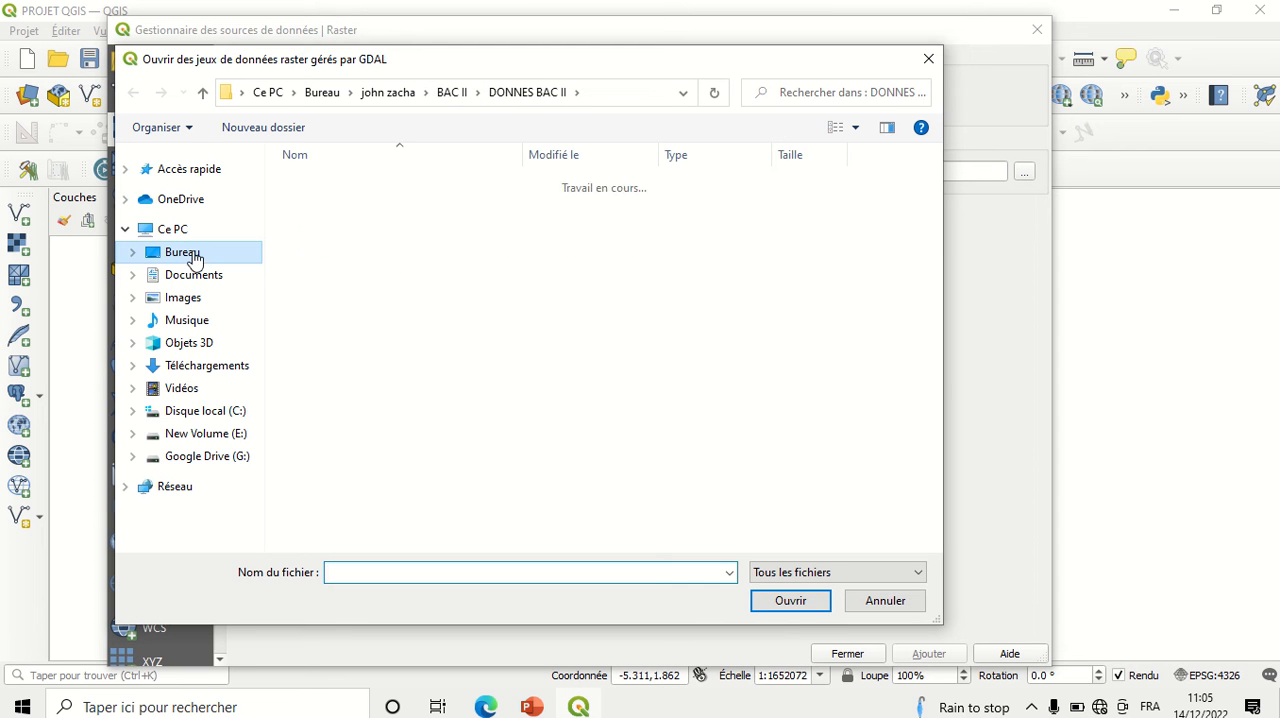
pyautogui.click(935, 545)
pyautogui.click(935, 545)
pyautogui.click(935, 545)
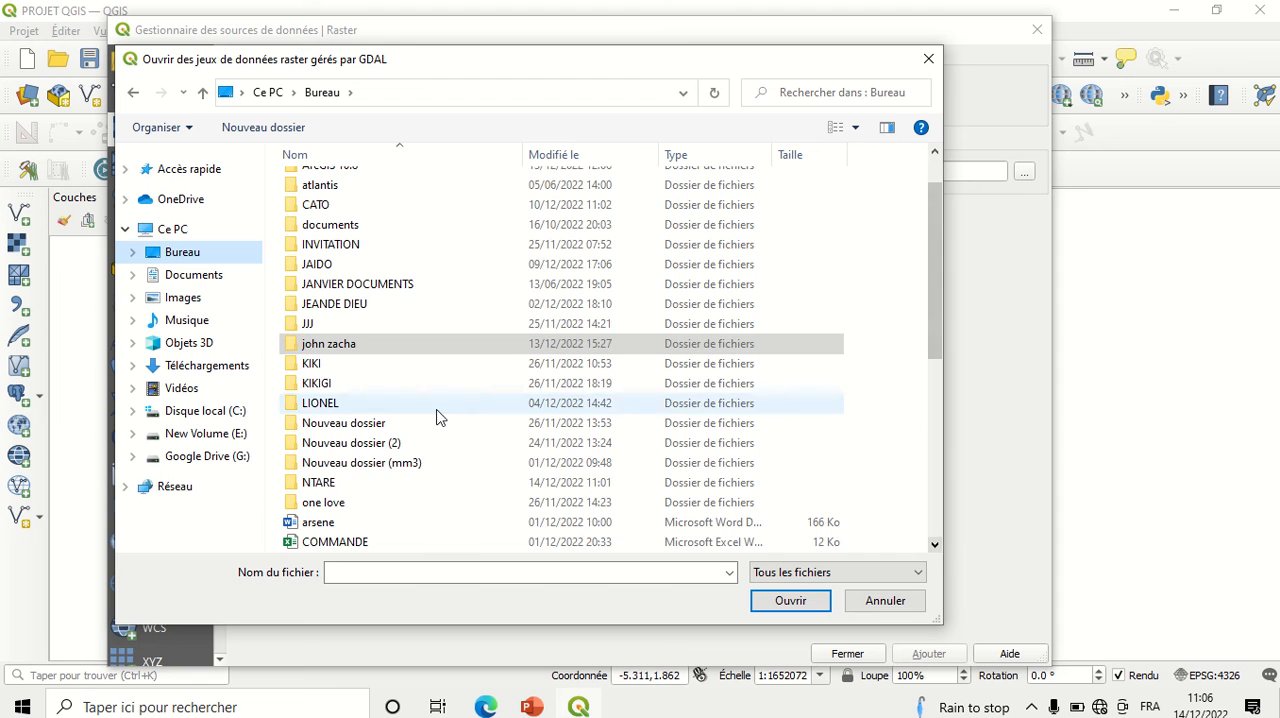
pyautogui.click(328, 484)
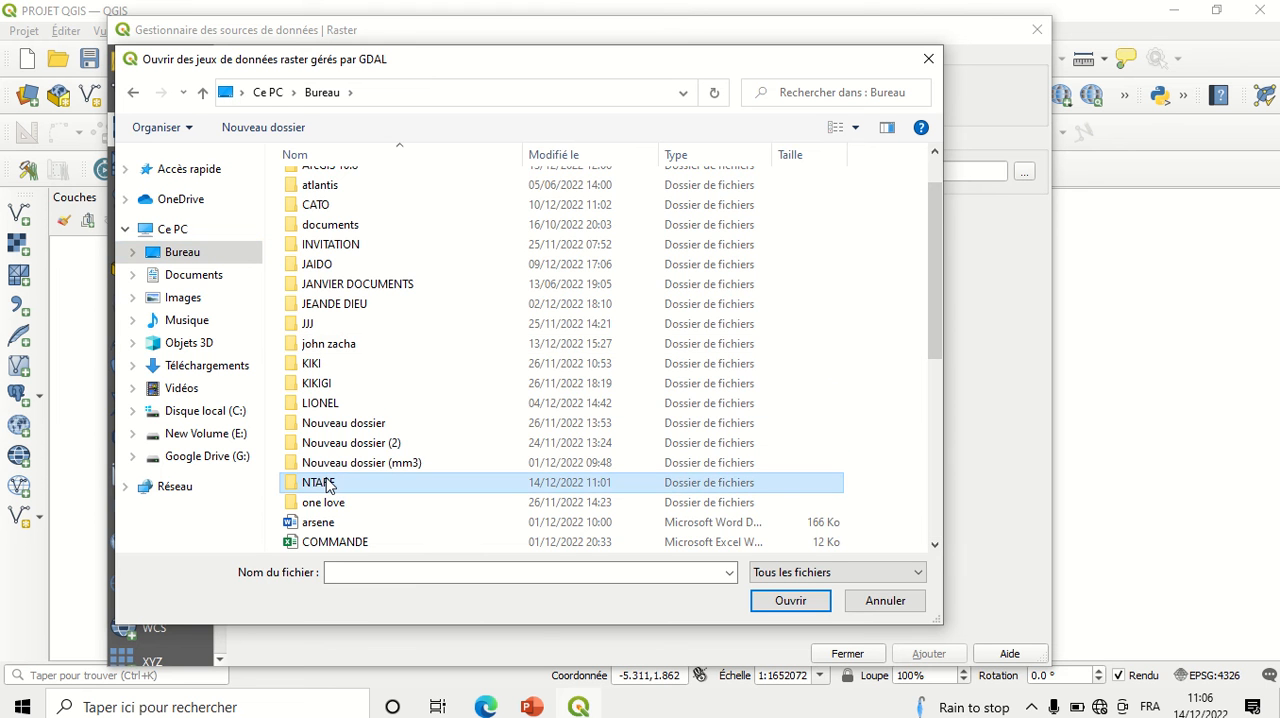
pyautogui.doubleClick(328, 484)
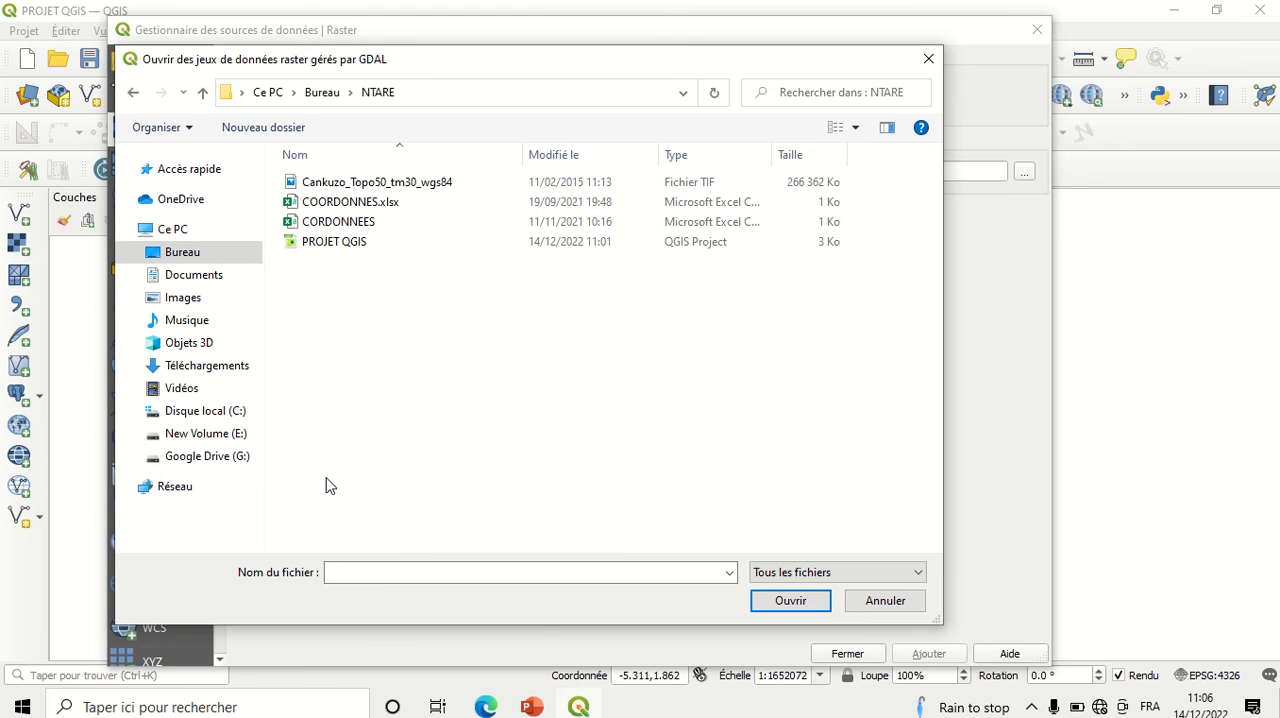
pyautogui.click(393, 188)
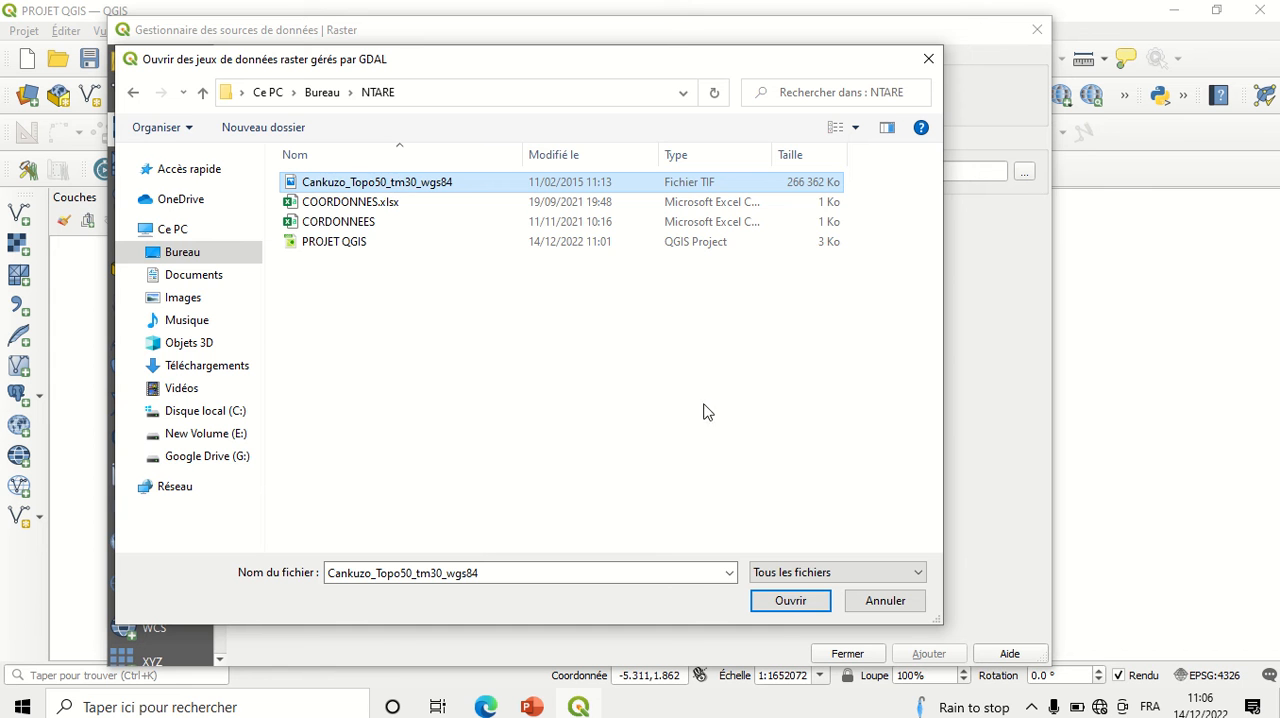
pyautogui.click(794, 603)
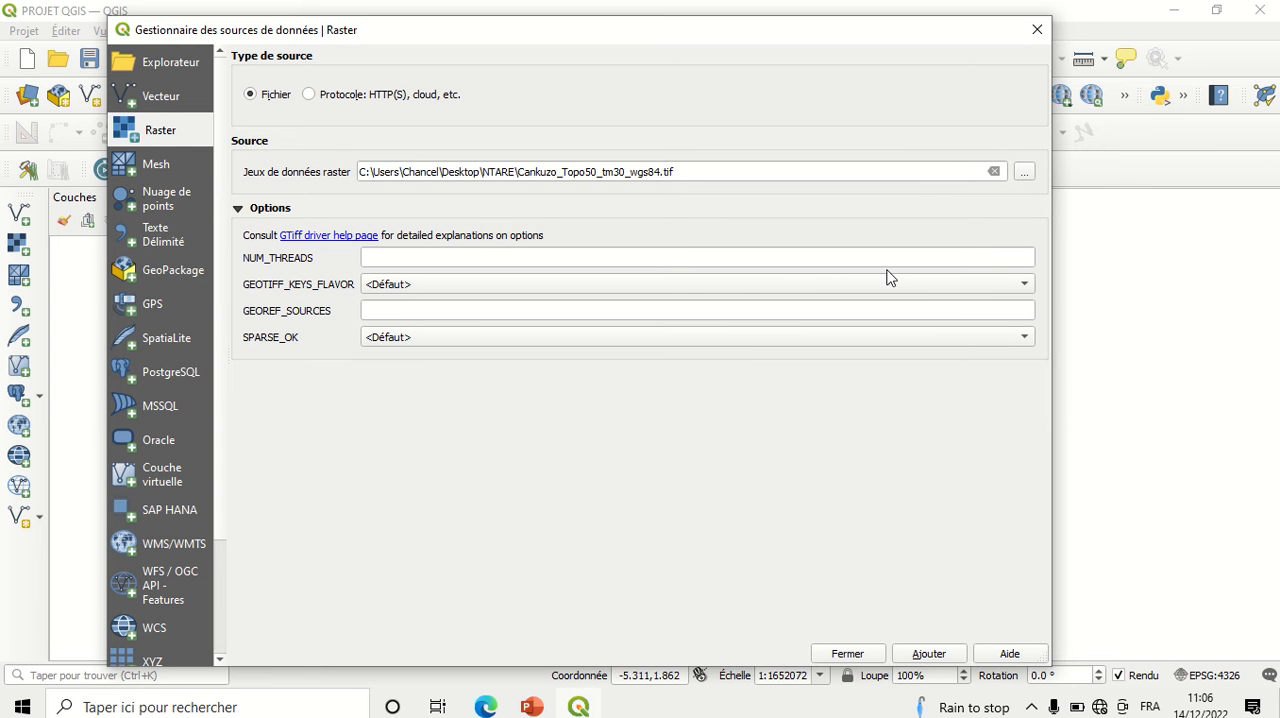
pyautogui.click(928, 654)
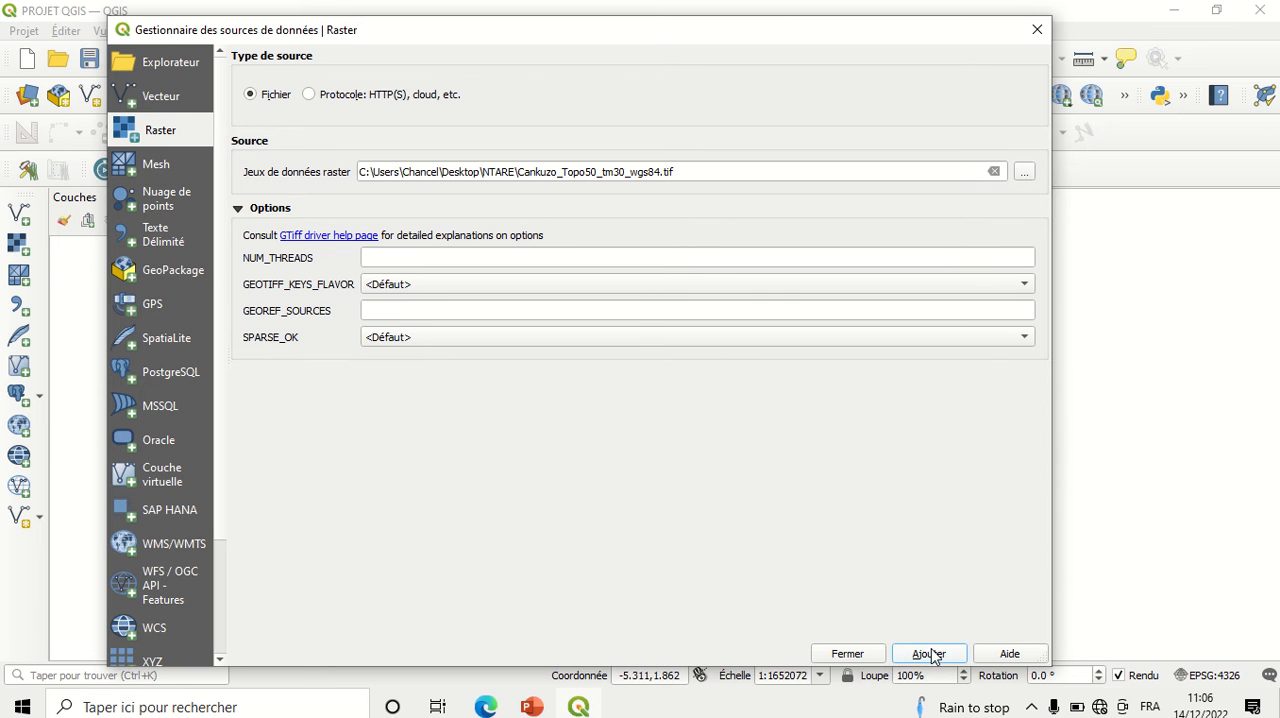
pyautogui.click(846, 654)
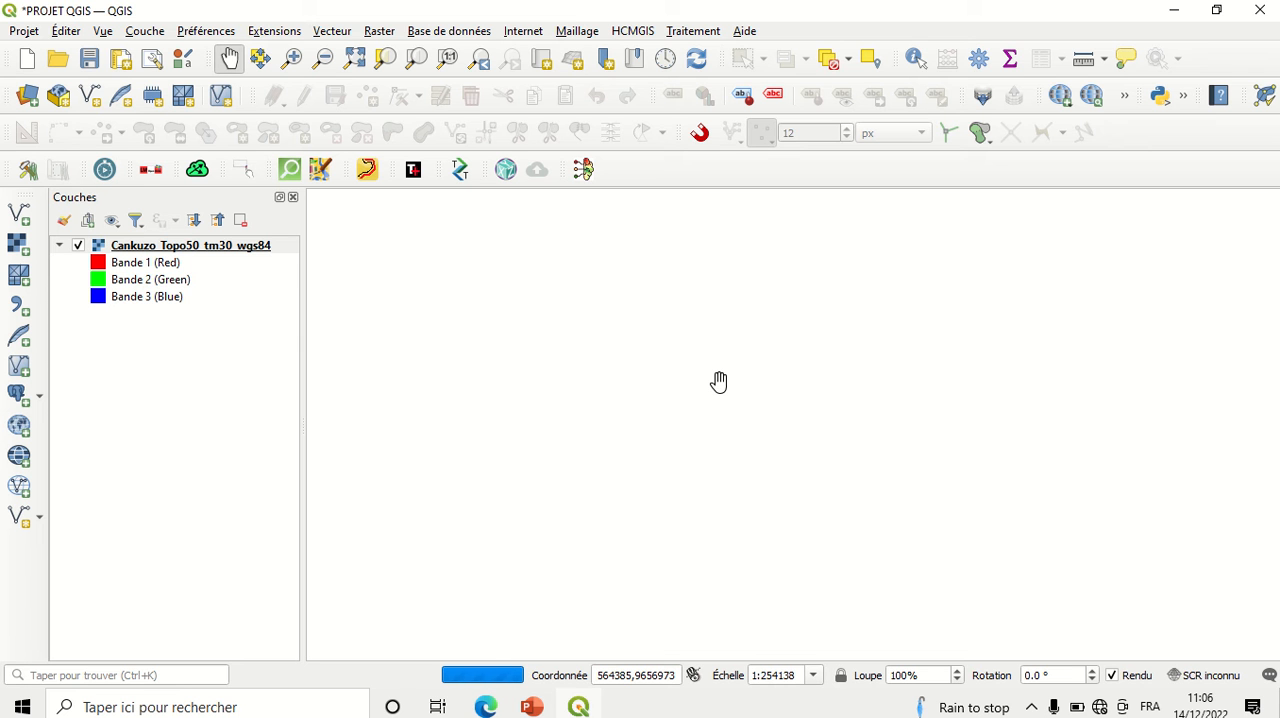
# Step: Collapse the band legend of the Cankuzo_Topo50_tm30_wgs84 layer and select the layer
pyautogui.scroll(-1, 719, 382)
pyautogui.moveTo(617, 459); pyautogui.dragTo(662, 457)
pyautogui.click(60, 245)
pyautogui.click(150, 246)
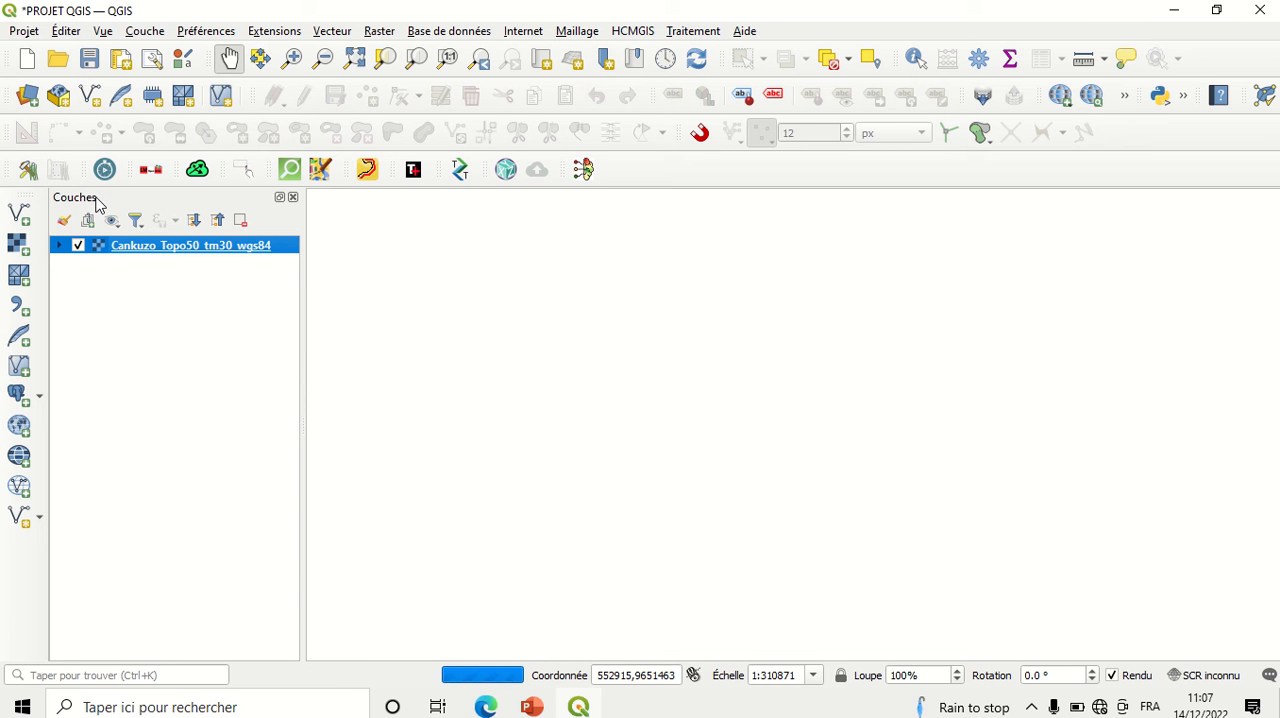
# Step: Hide the Couches panel and display it again
pyautogui.click(106, 31)
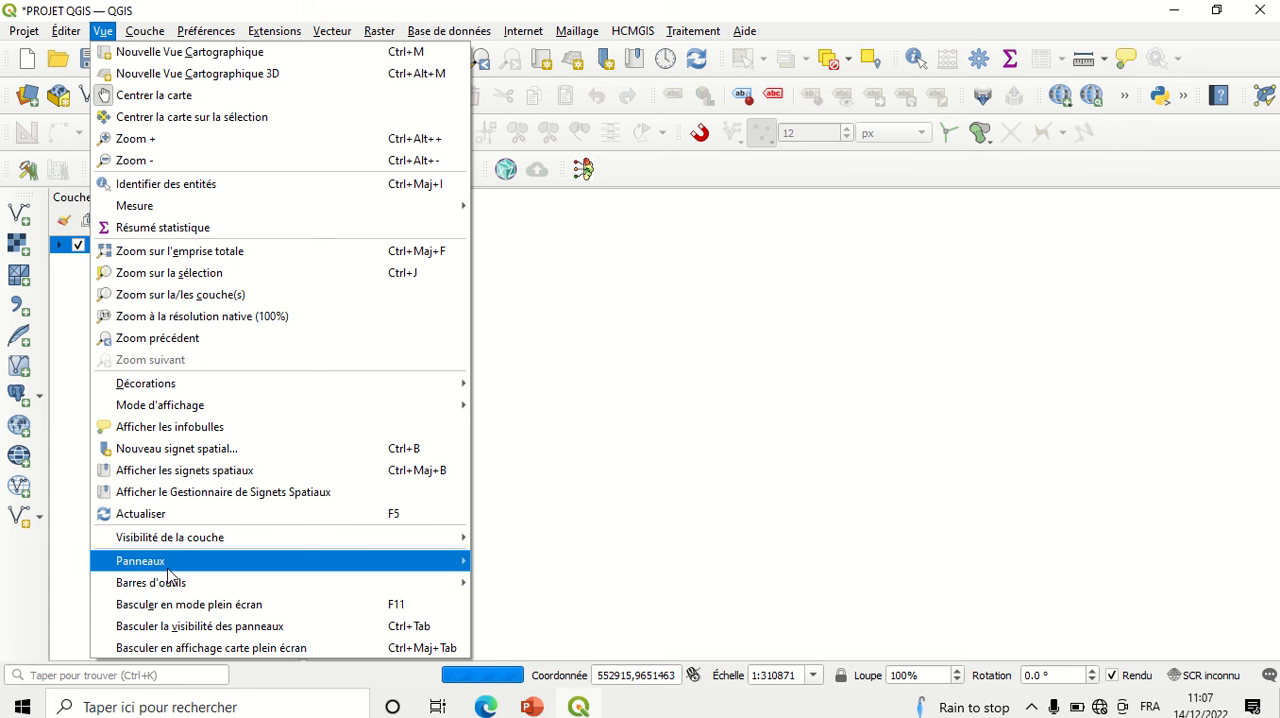
pyautogui.moveTo(173, 570)
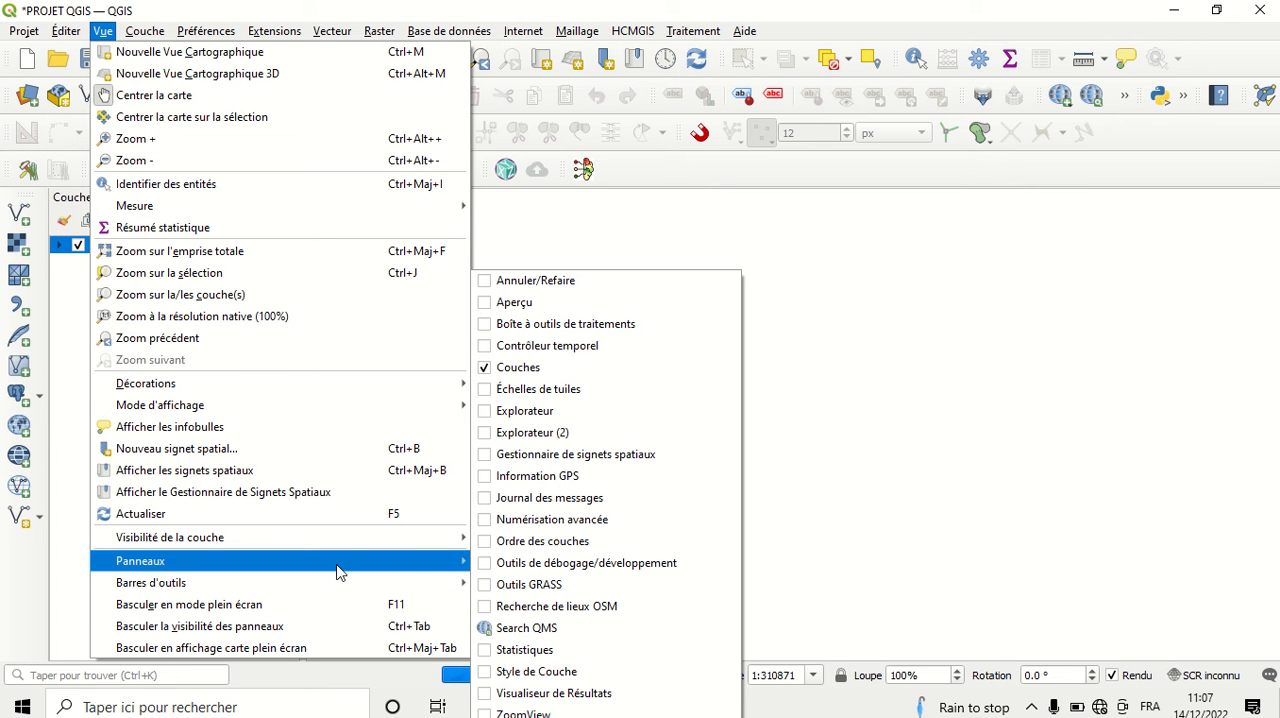
pyautogui.click(487, 368)
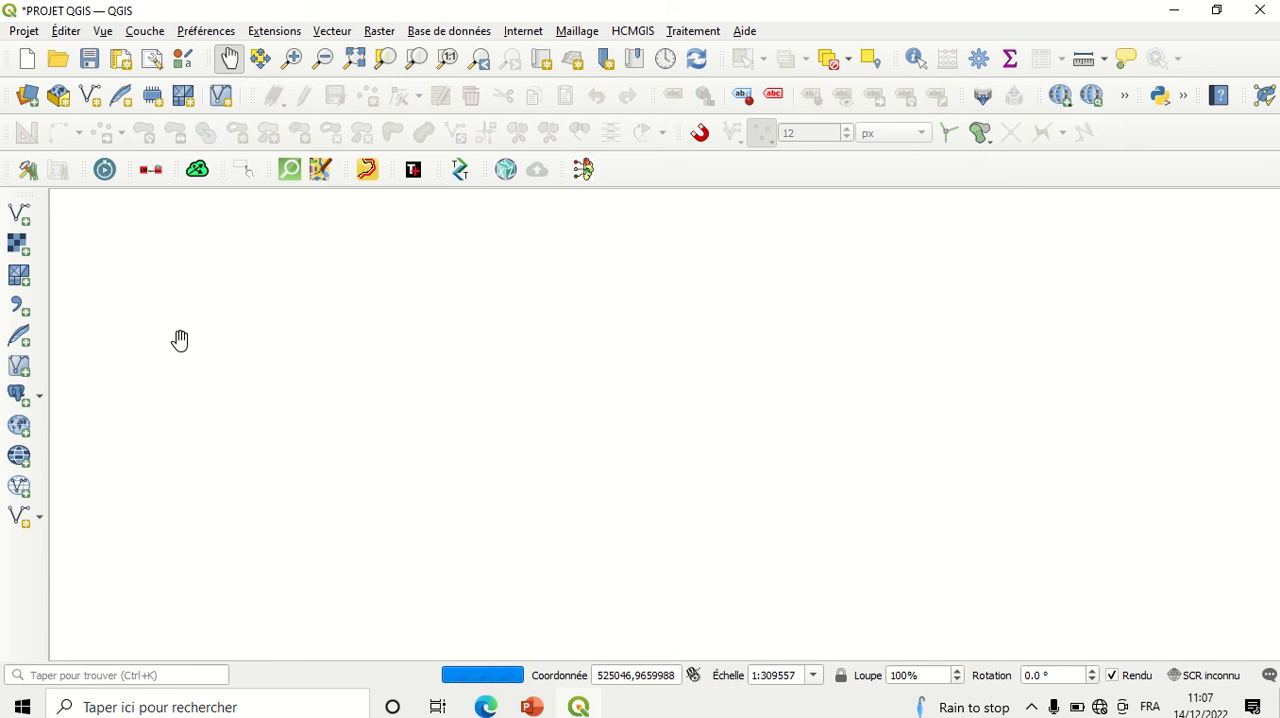
pyautogui.hotkey('alt', 'v')
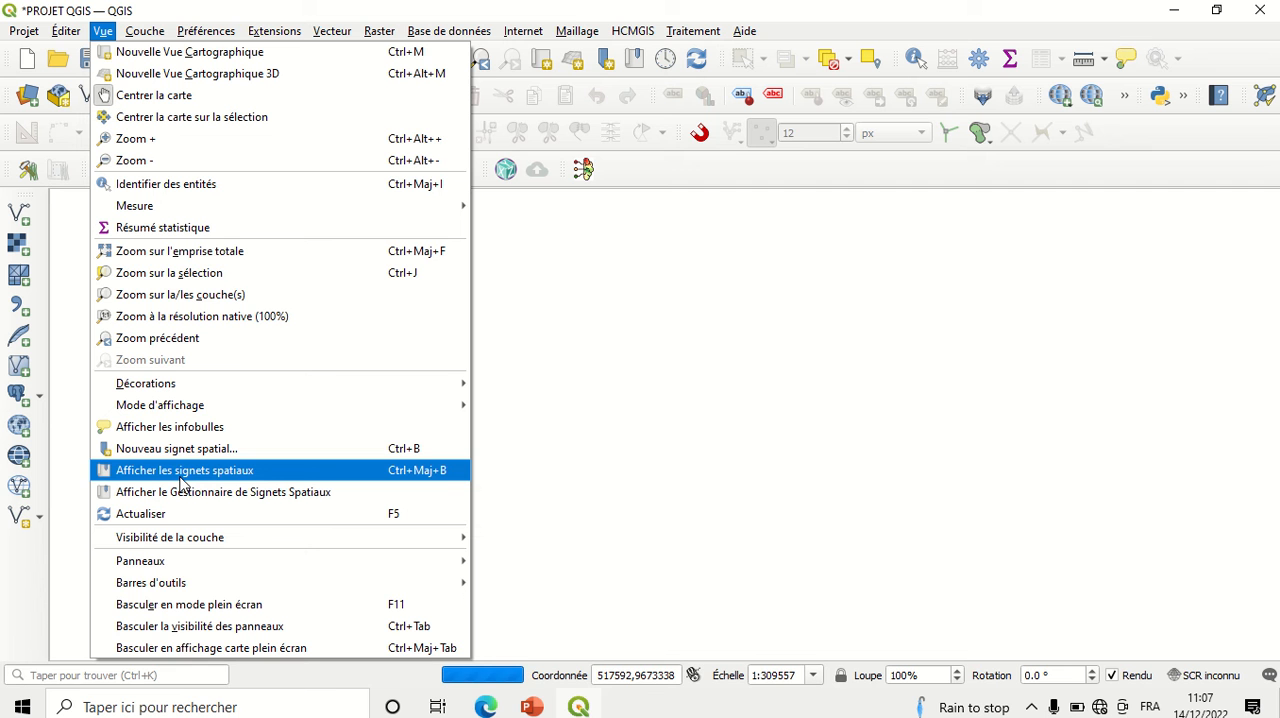
pyautogui.moveTo(220, 572)
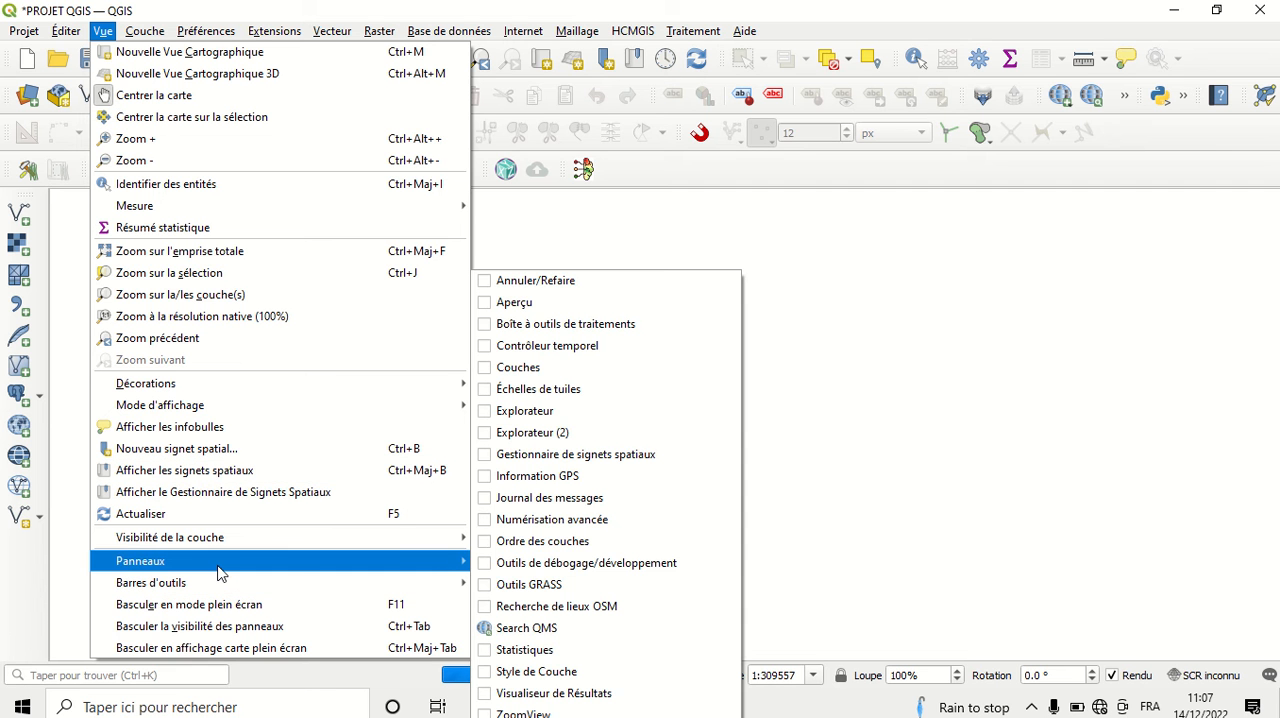
pyautogui.click(486, 367)
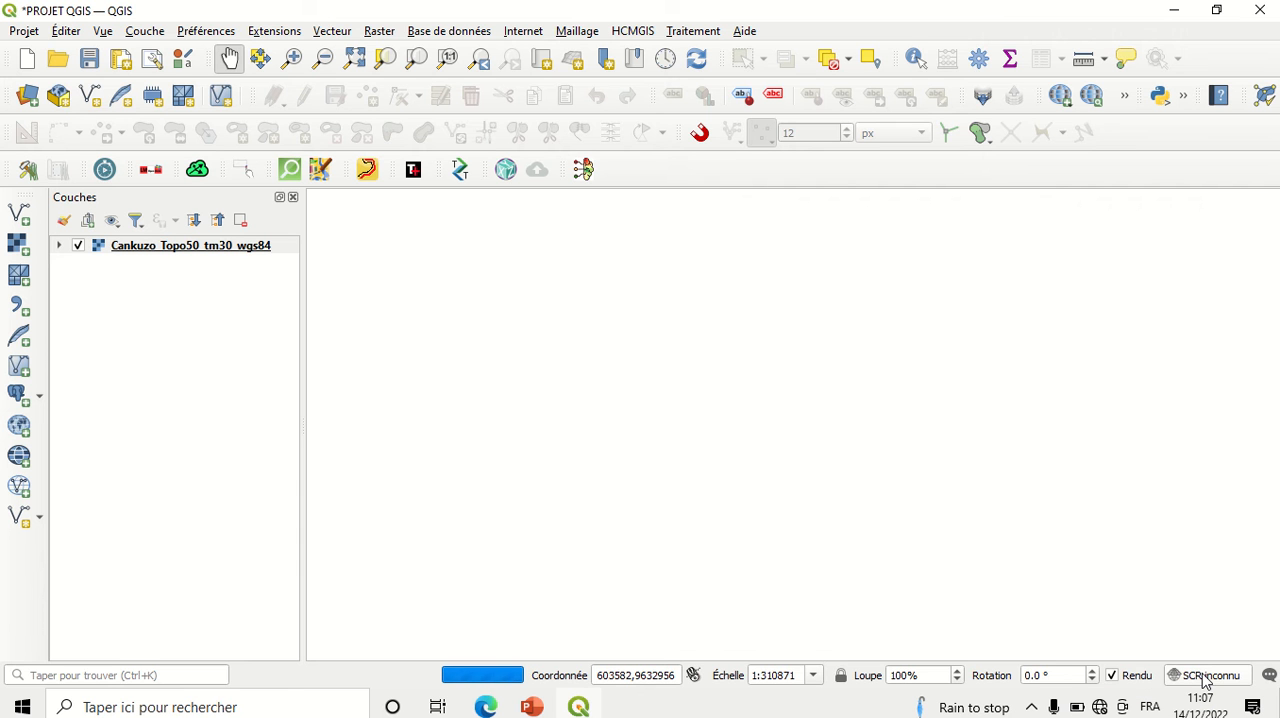
# Step: Set the project's coordinate reference system to WGS 84 (EPSG:4326)
pyautogui.click(1202, 675)
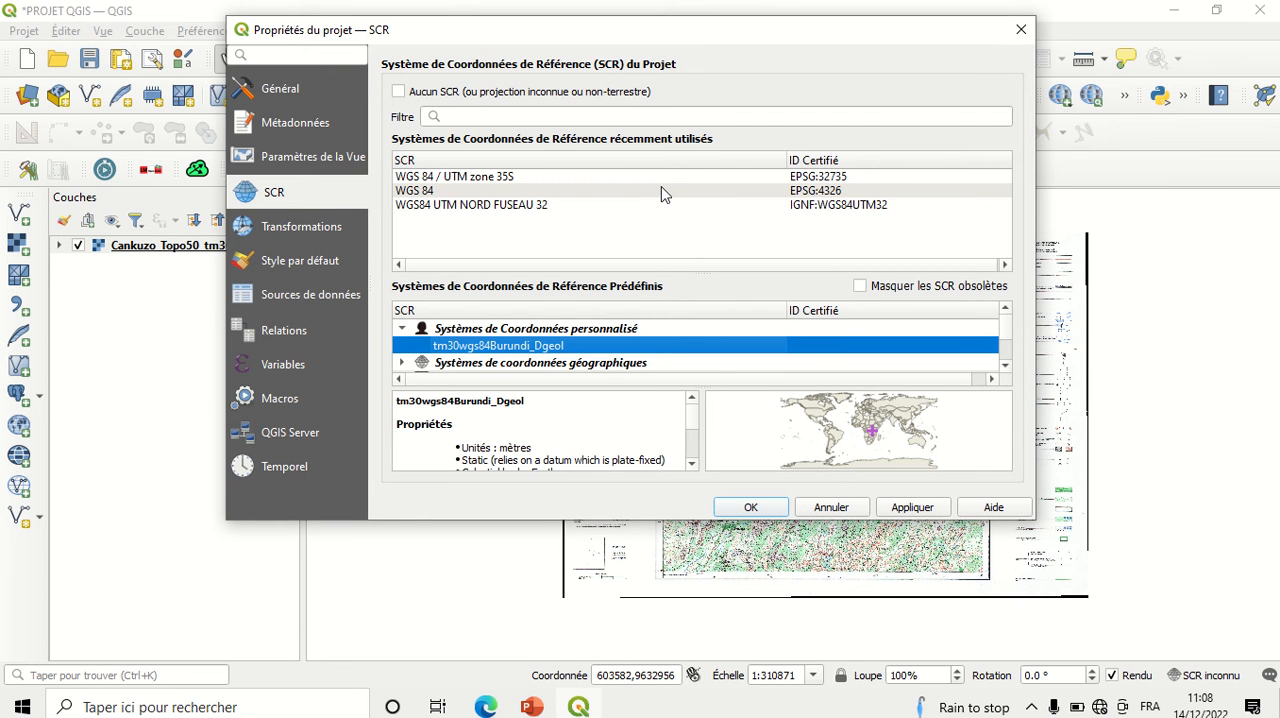
pyautogui.click(664, 192)
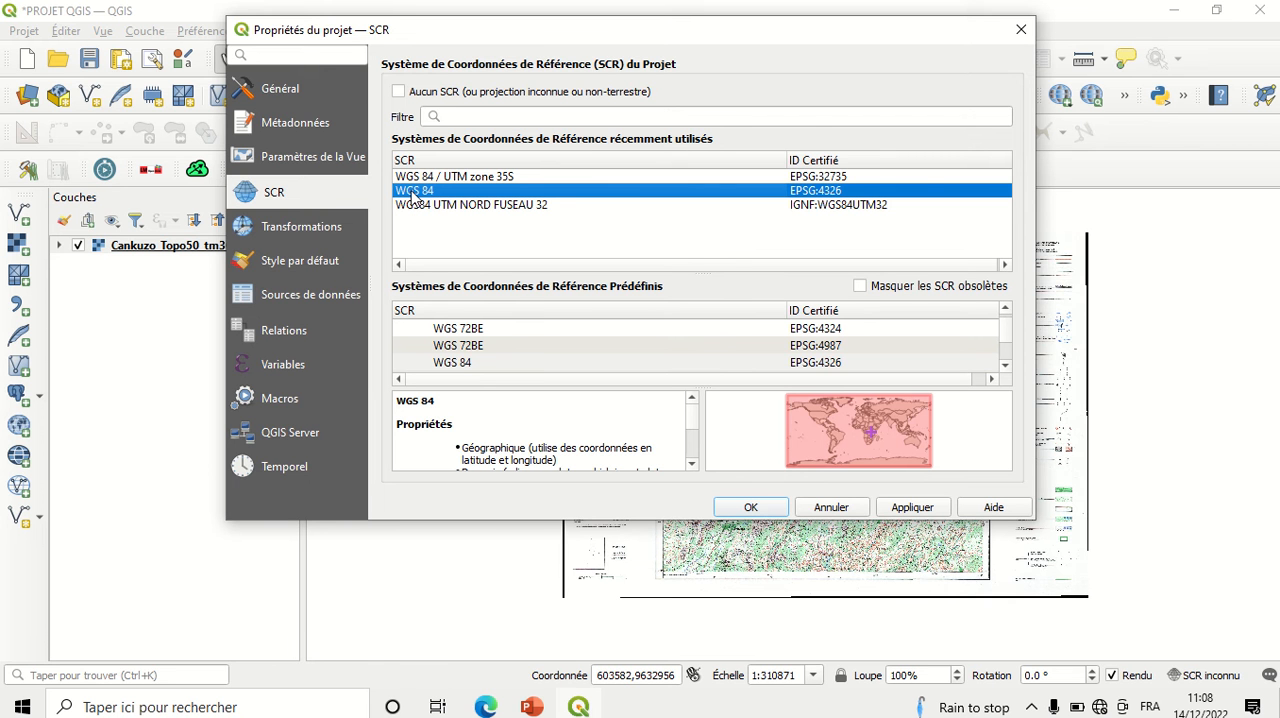
pyautogui.click(776, 177)
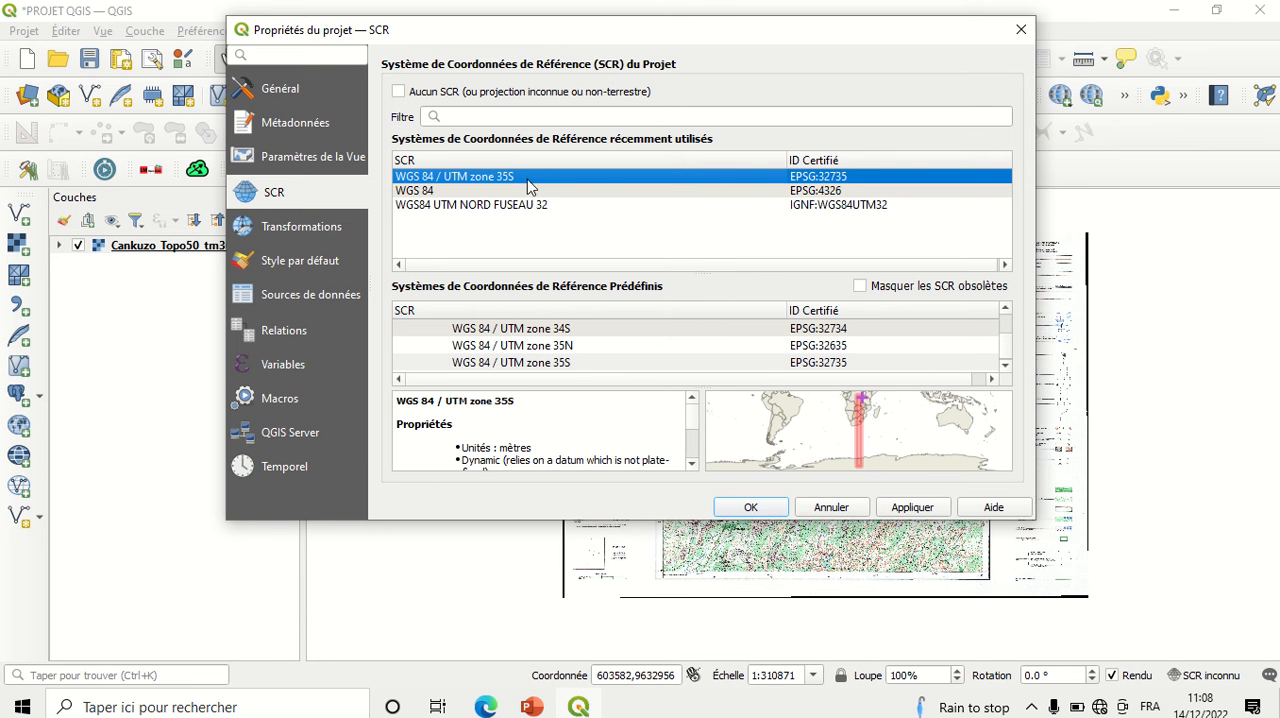
pyautogui.click(549, 192)
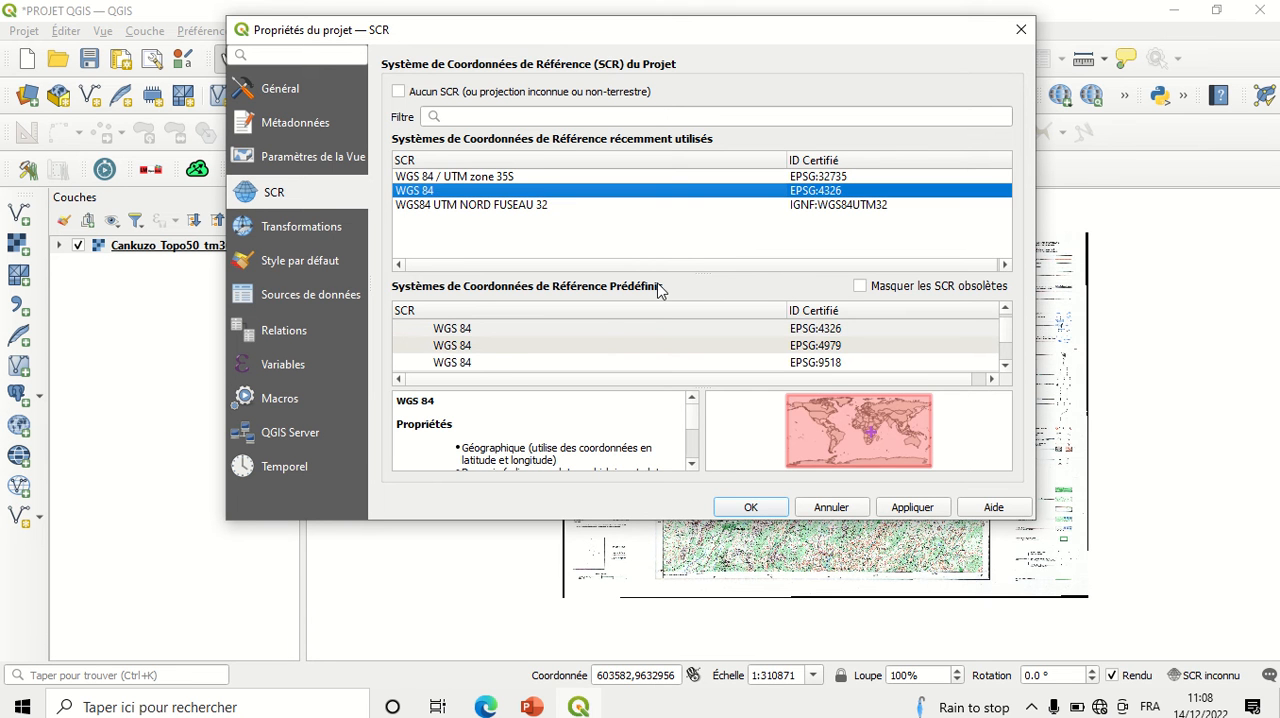
pyautogui.click(914, 508)
pyautogui.click(750, 508)
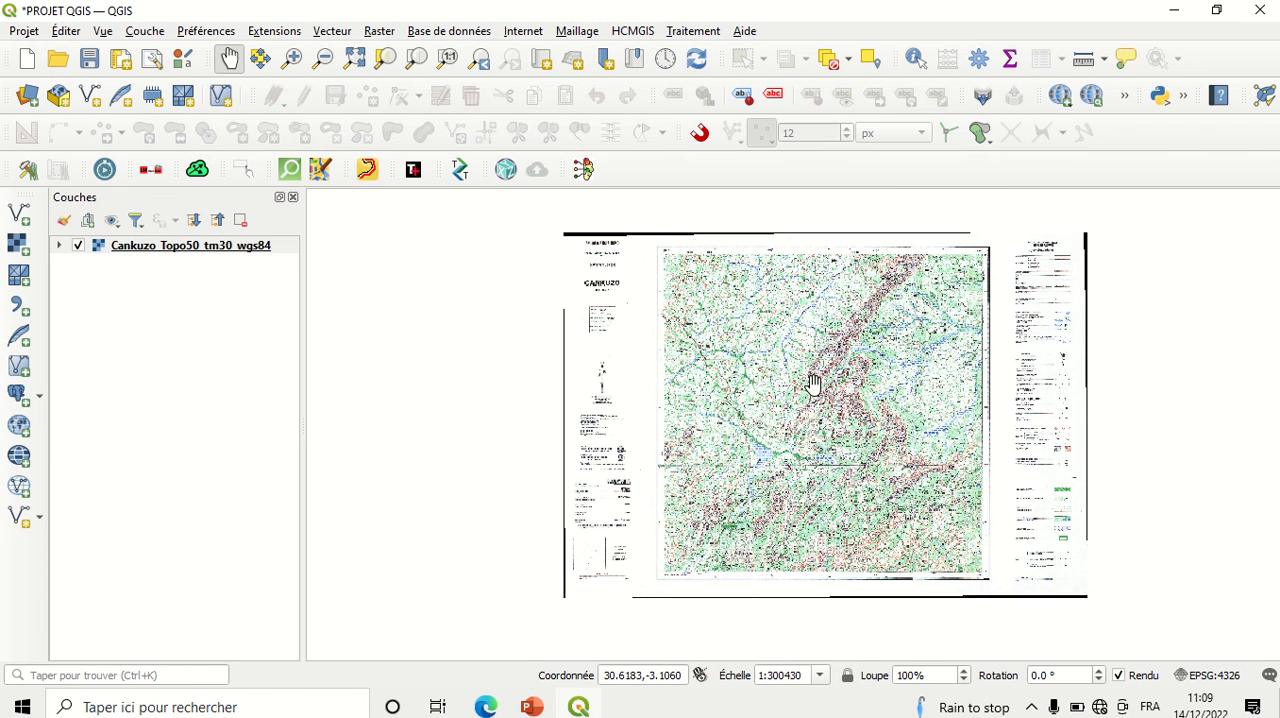
pyautogui.scroll(2, 813, 383)
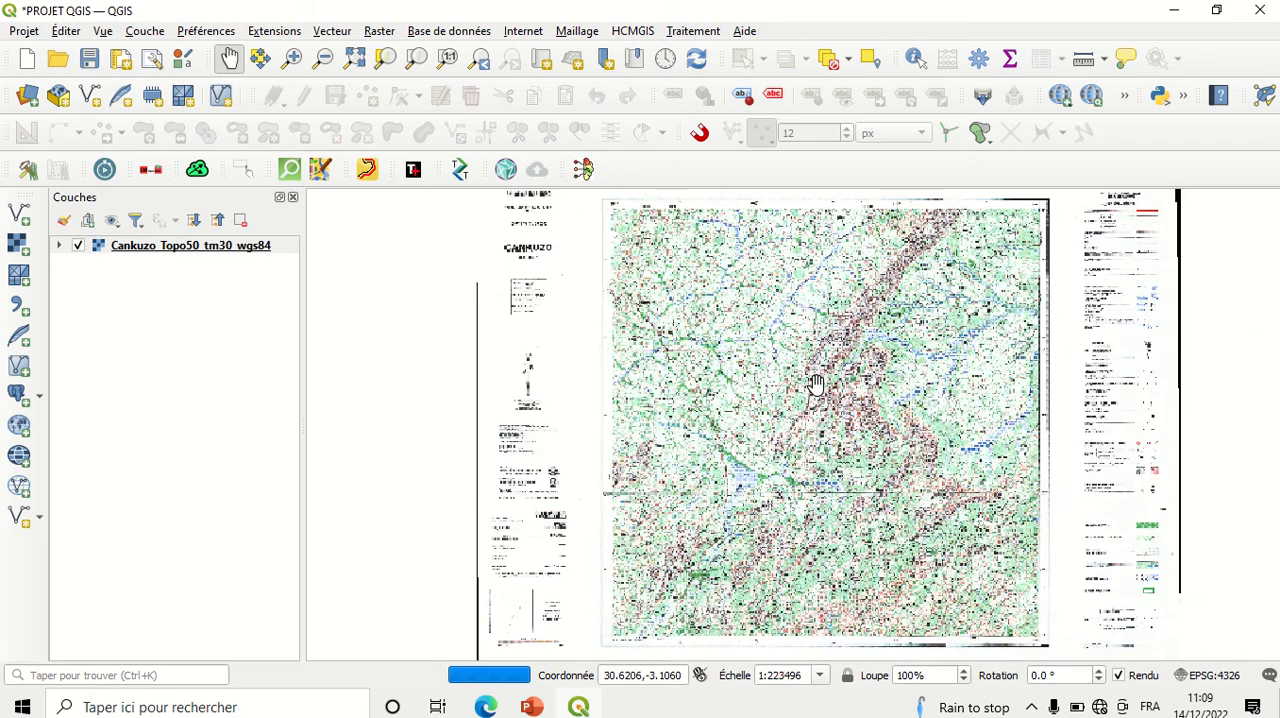
pyautogui.scroll(1, 816, 383)
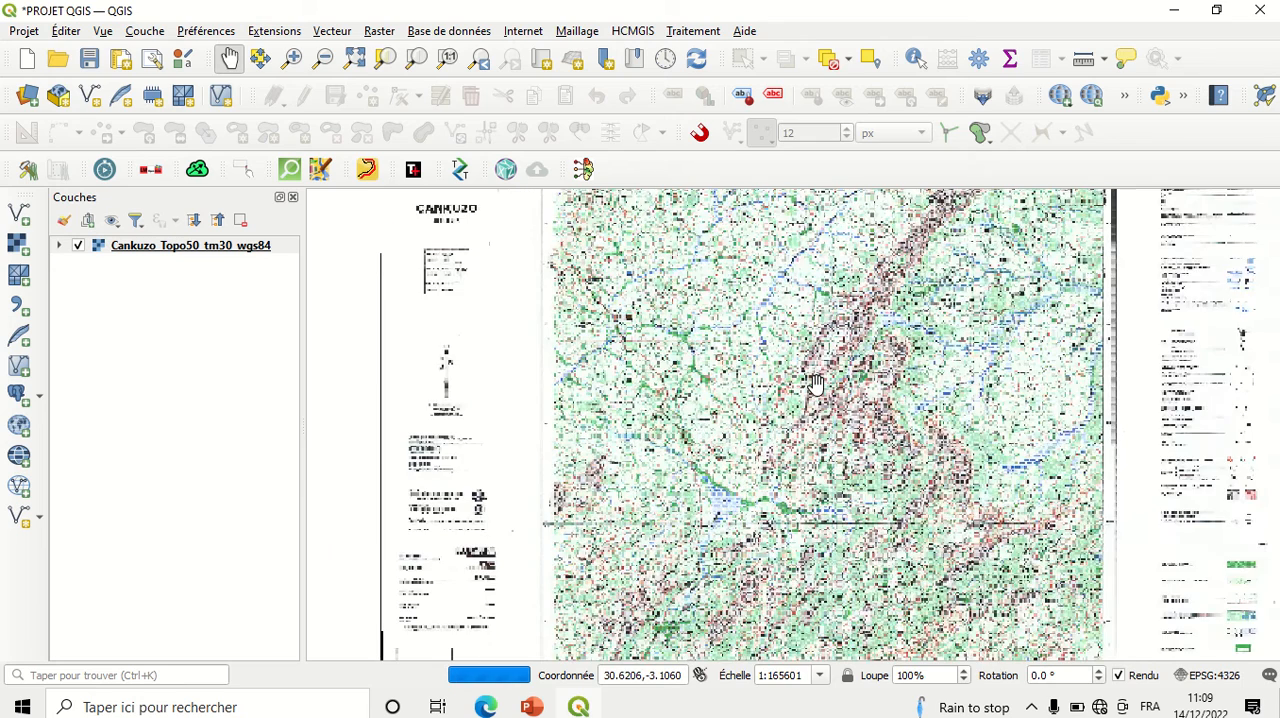
pyautogui.scroll(1, 816, 383)
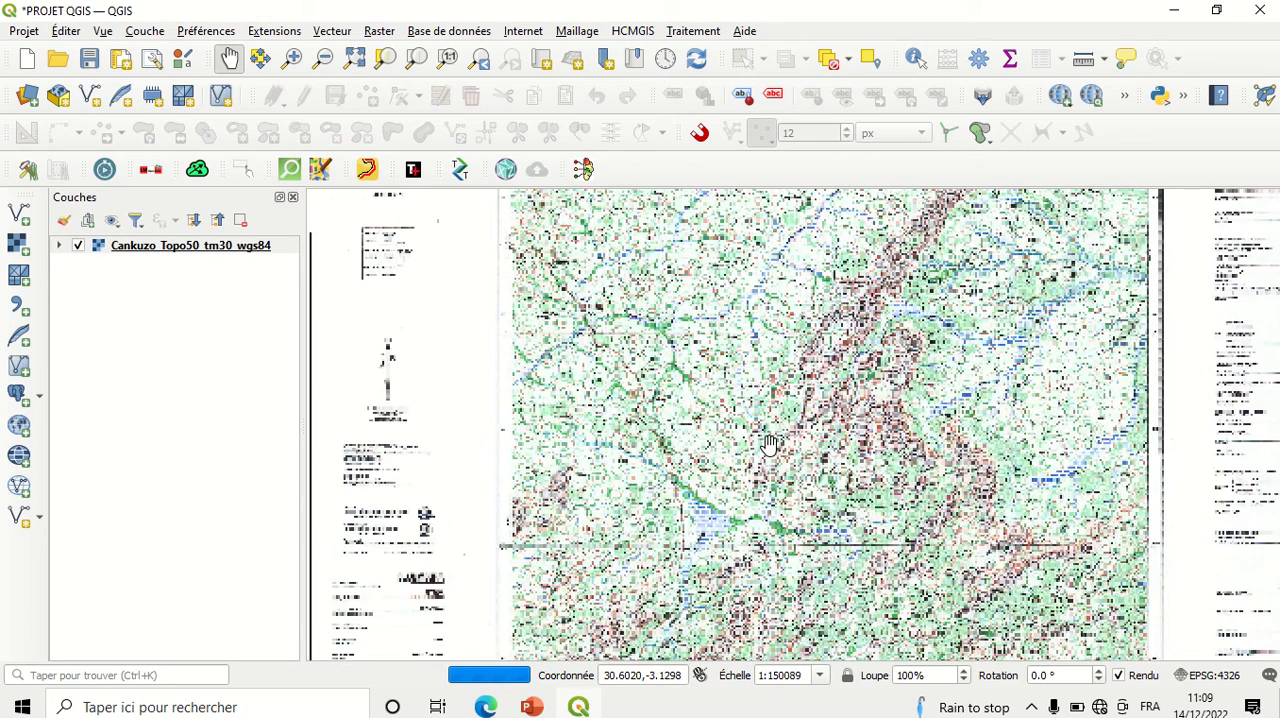
pyautogui.scroll(1, 769, 444)
pyautogui.scroll(1, 765, 450)
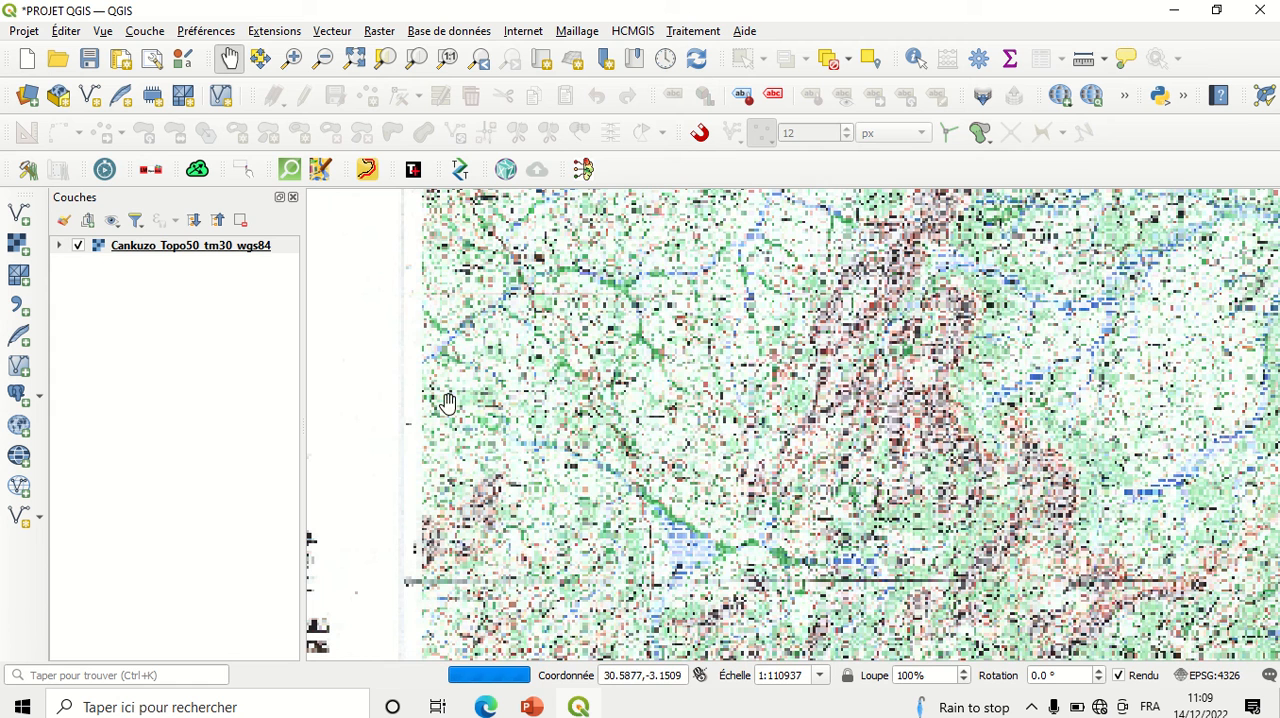
# Step: Choose CORDONNEES.csv from the NTARE folder as the delimited text source, with UTF-8 encoding
pyautogui.click(27, 312)
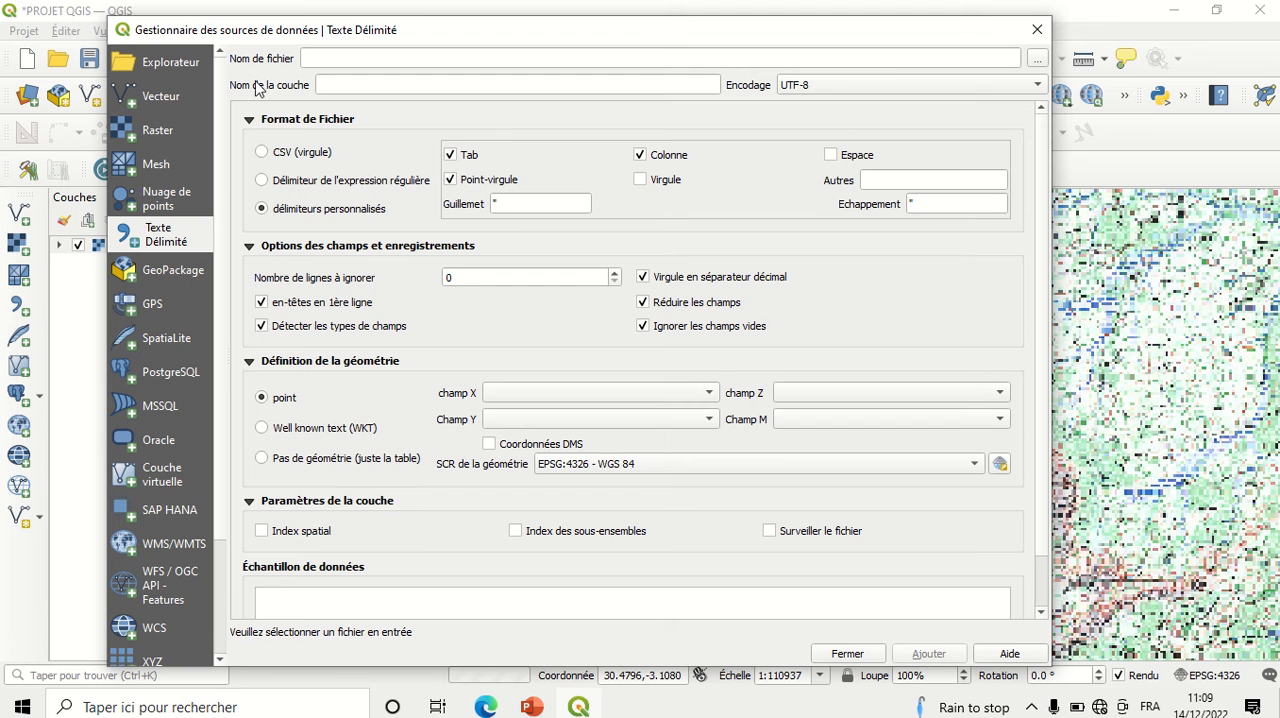
pyautogui.click(1038, 59)
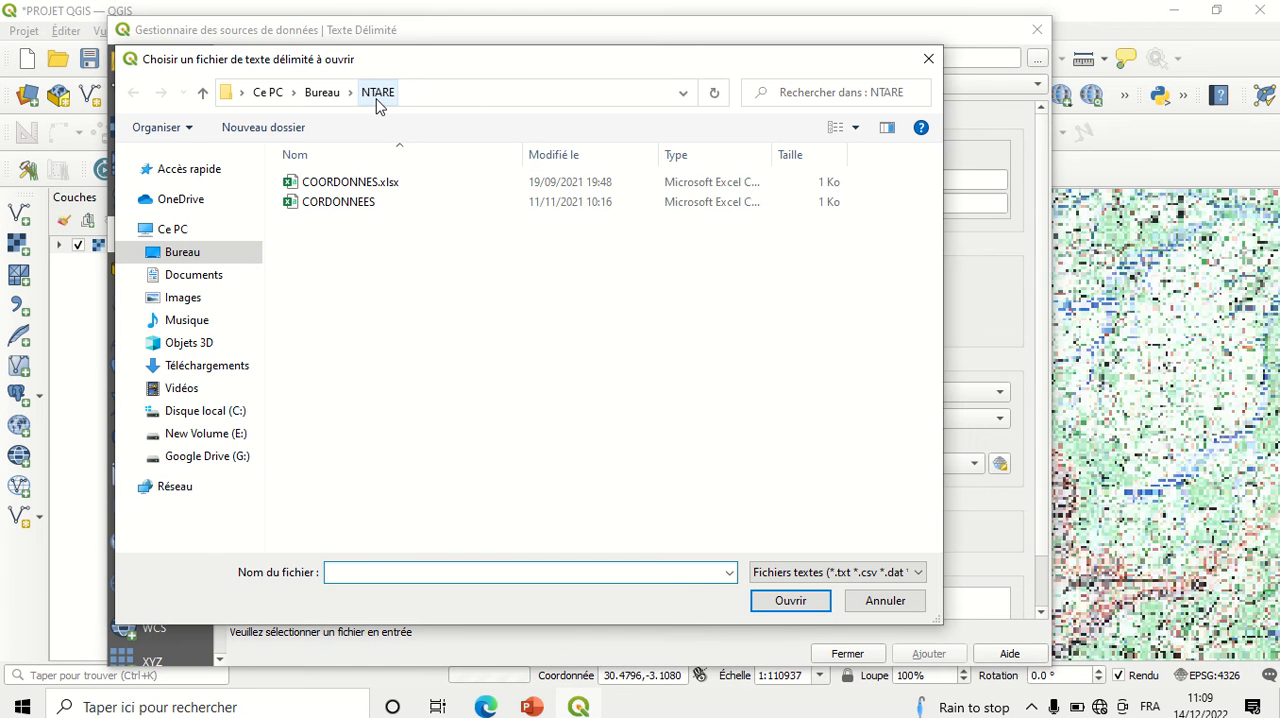
pyautogui.doubleClick(370, 204)
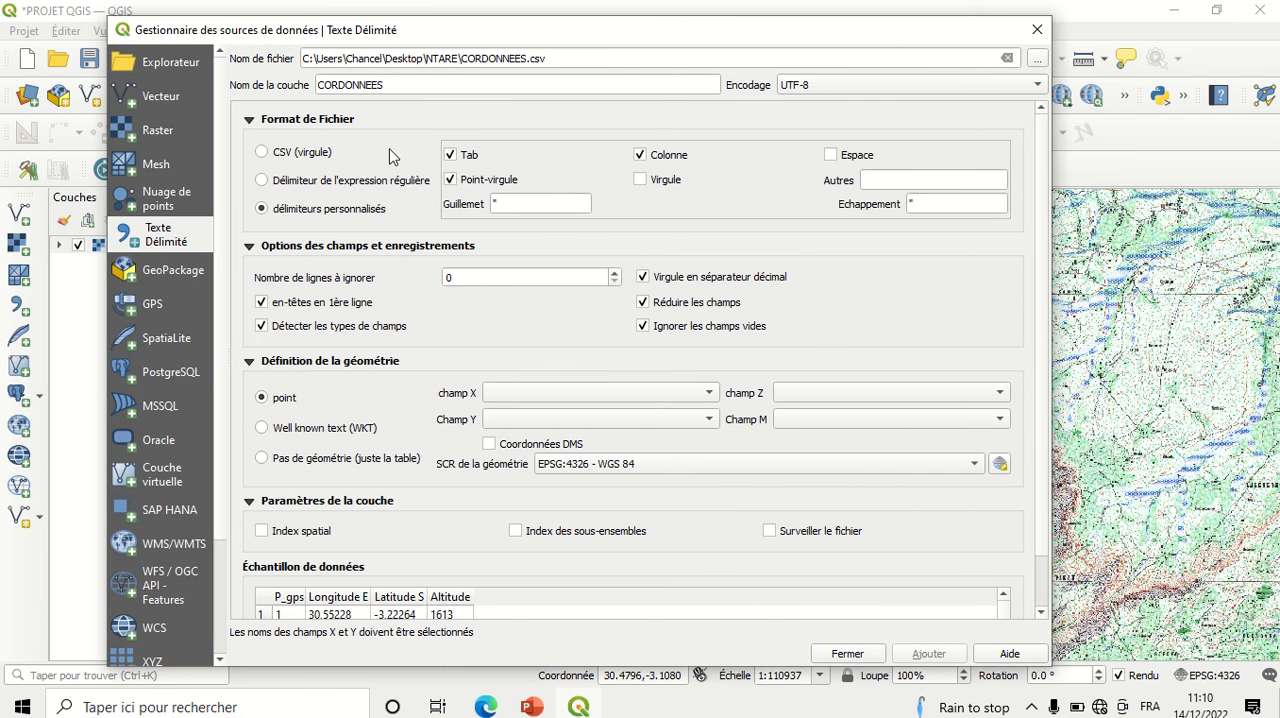
pyautogui.click(876, 96)
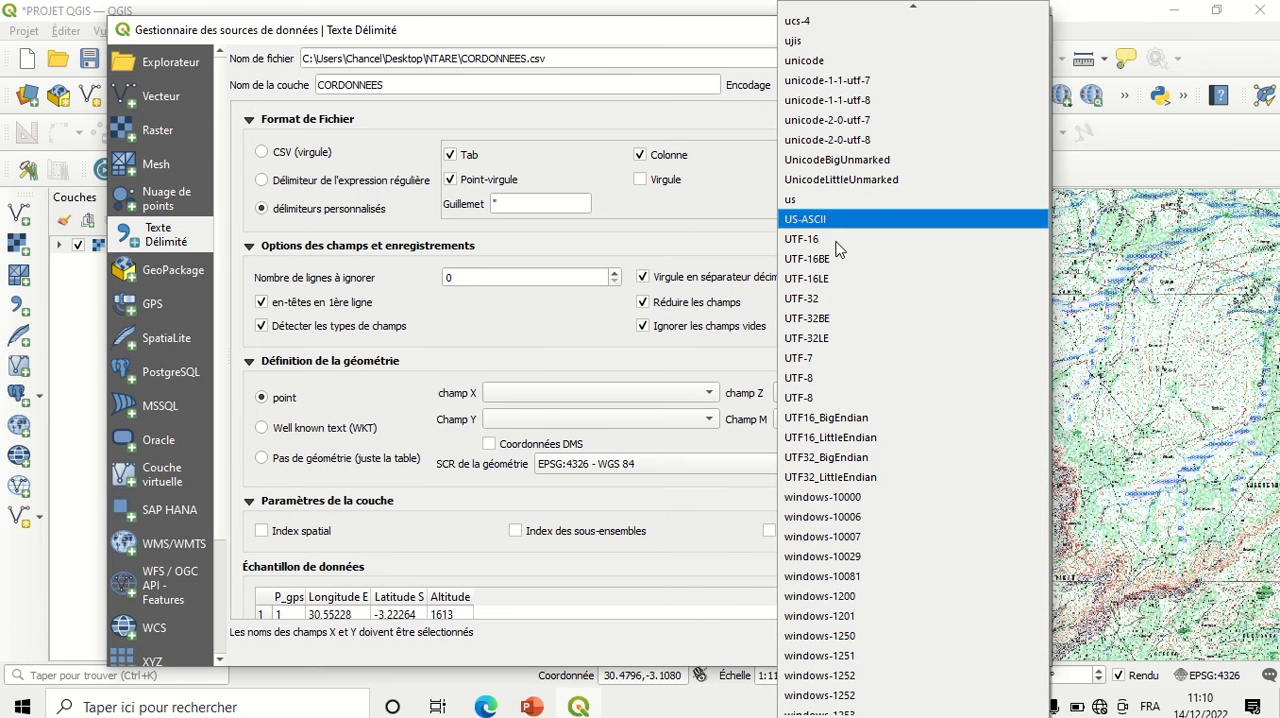
pyautogui.click(826, 380)
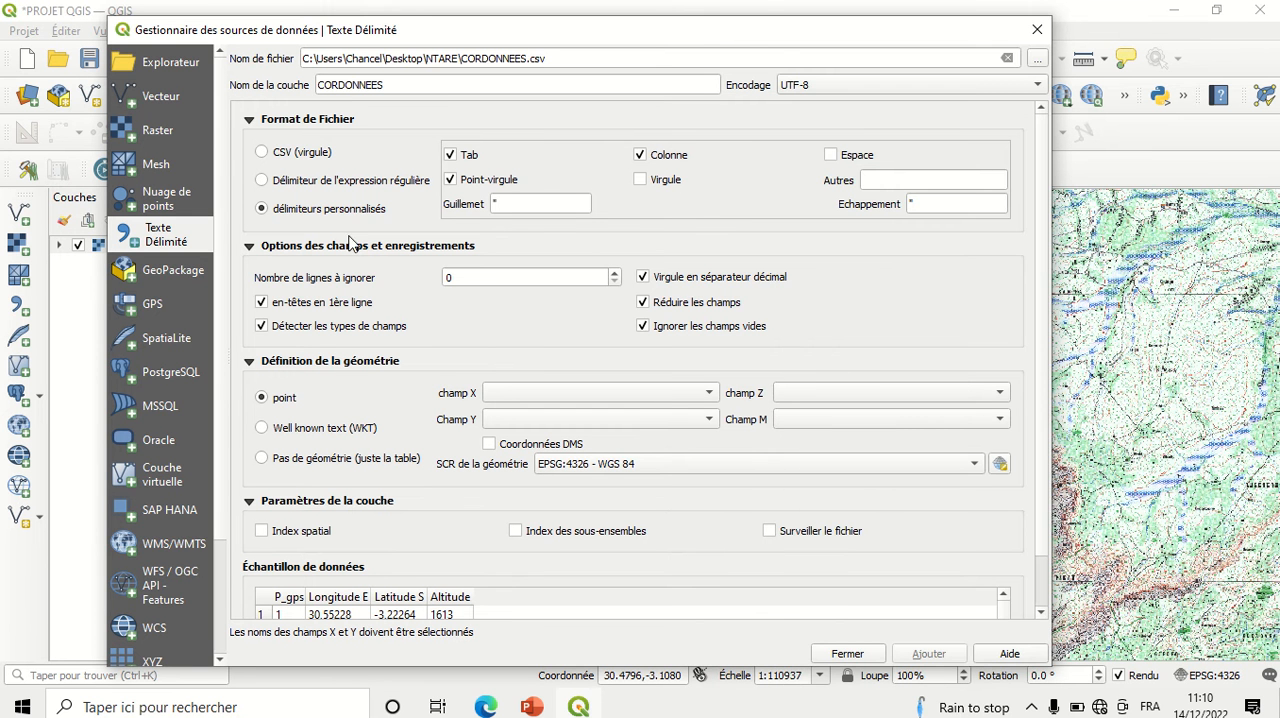
pyautogui.click(253, 122)
pyautogui.click(253, 122)
# Step: Define the point geometry with Longitude E as the X field, Latitude S as Y and Altitude as Z
pyautogui.click(593, 390)
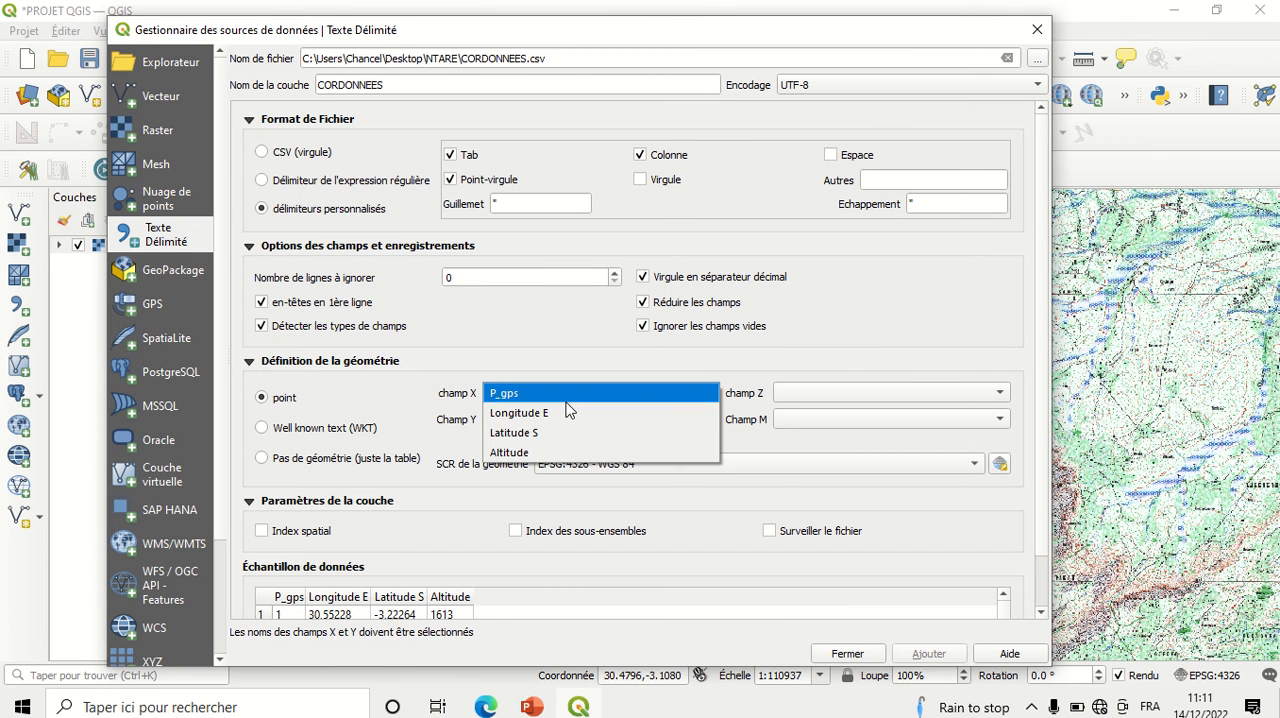
pyautogui.click(552, 416)
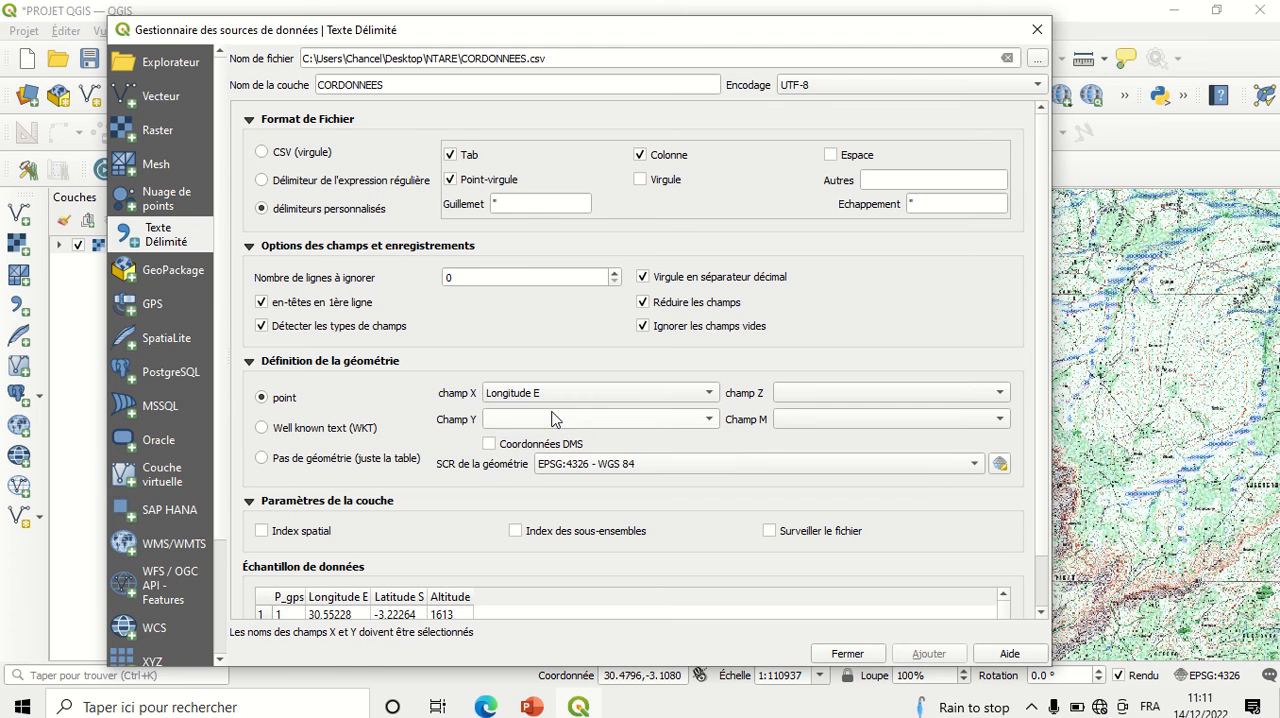
pyautogui.click(553, 420)
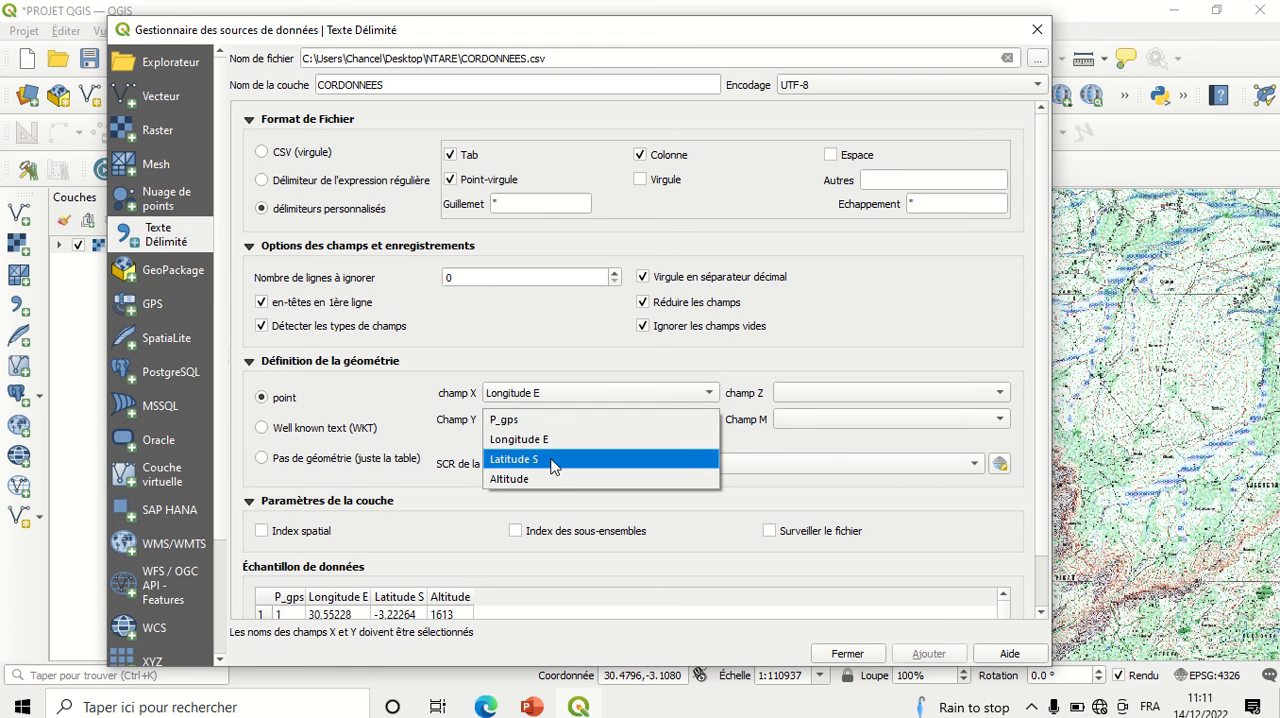
pyautogui.click(553, 459)
pyautogui.click(838, 392)
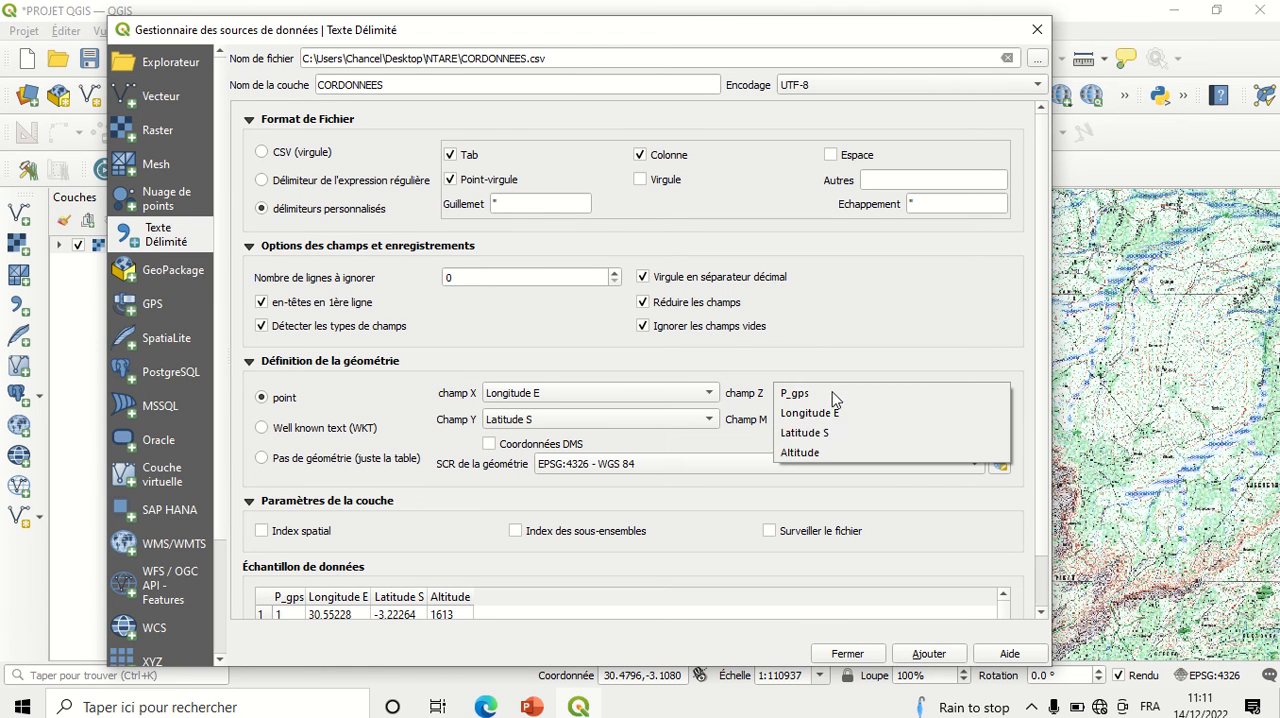
pyautogui.click(813, 455)
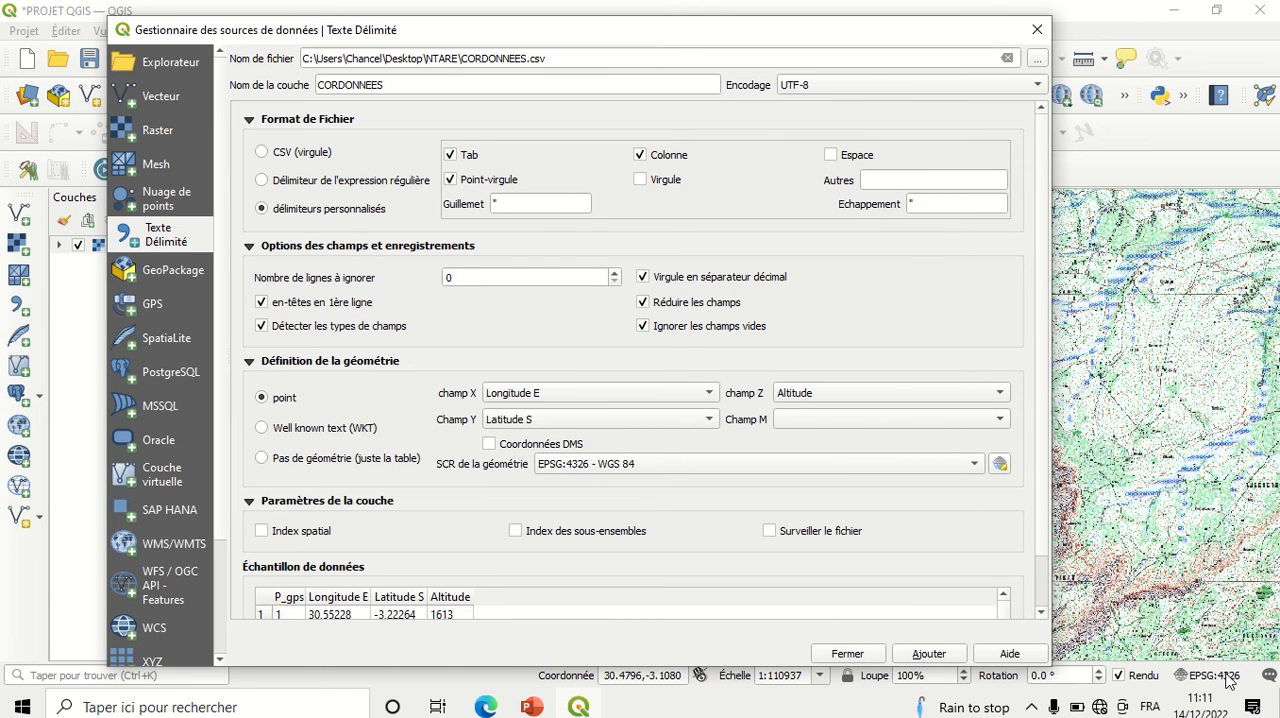
# Step: Check the sample data, add the CORDONNEES point layer to the map and close the data source manager
pyautogui.click(1041, 616)
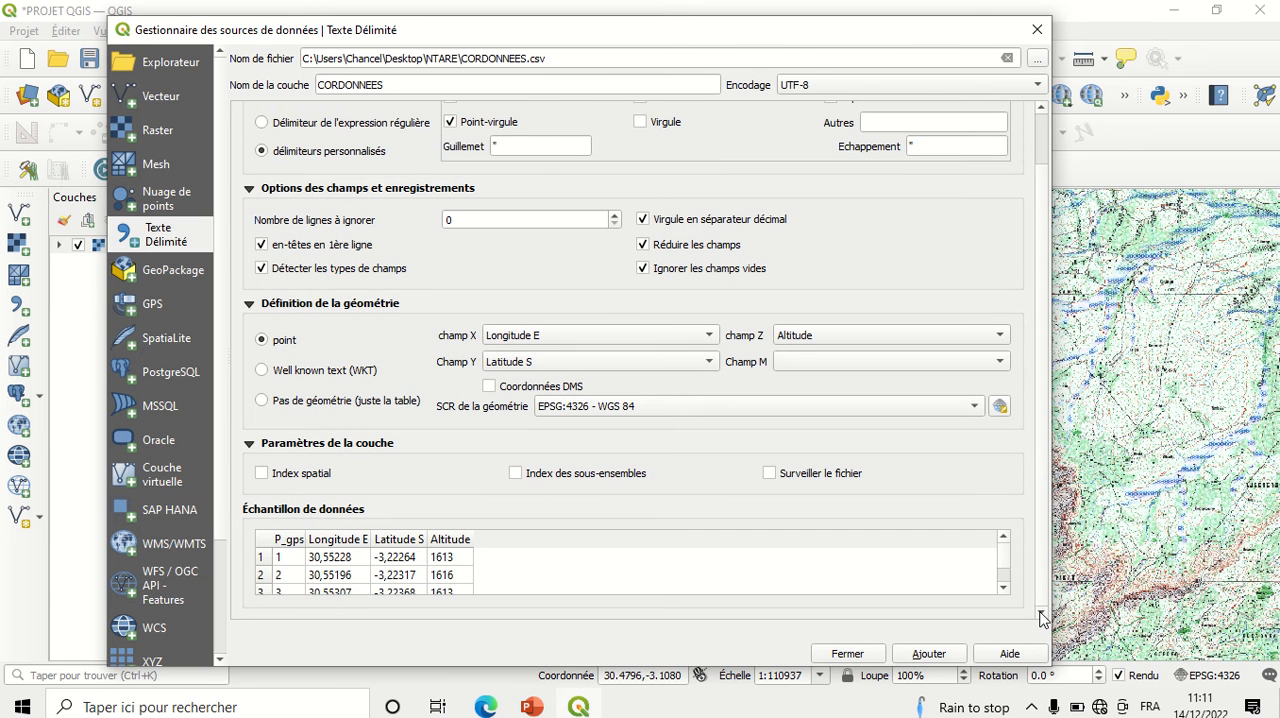
pyautogui.click(1002, 588)
pyautogui.click(1002, 588)
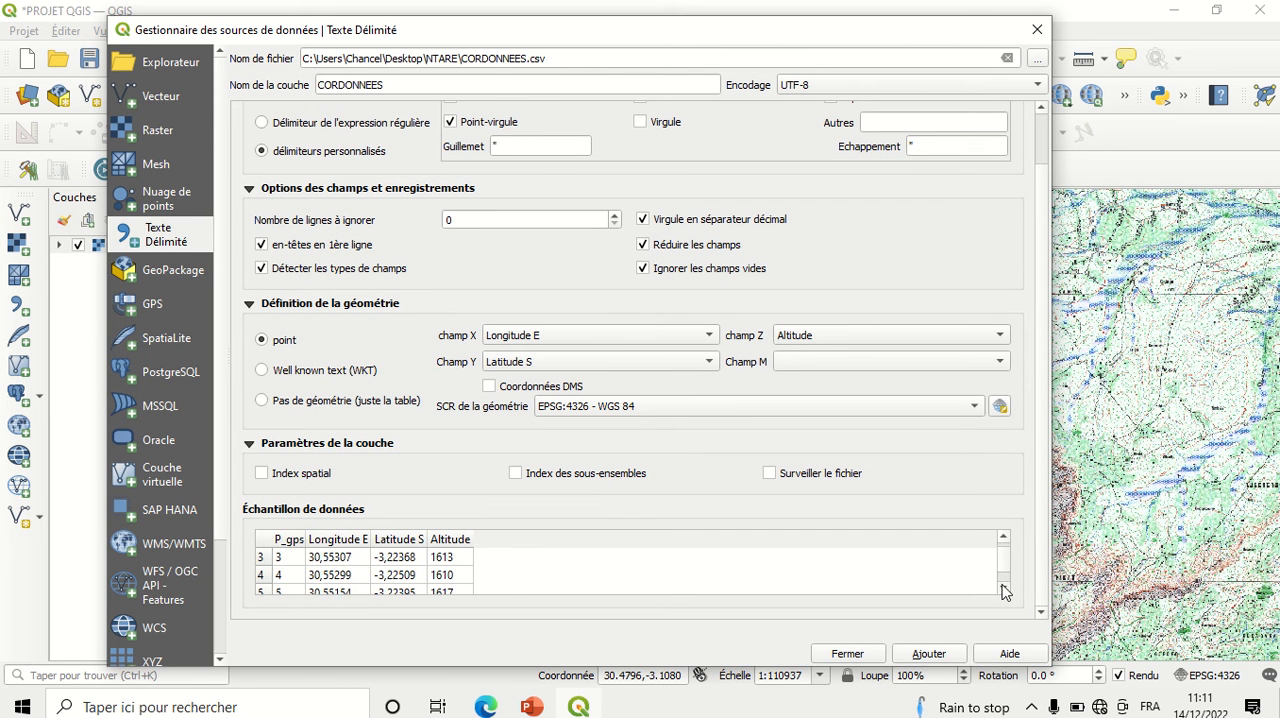
pyautogui.click(1002, 588)
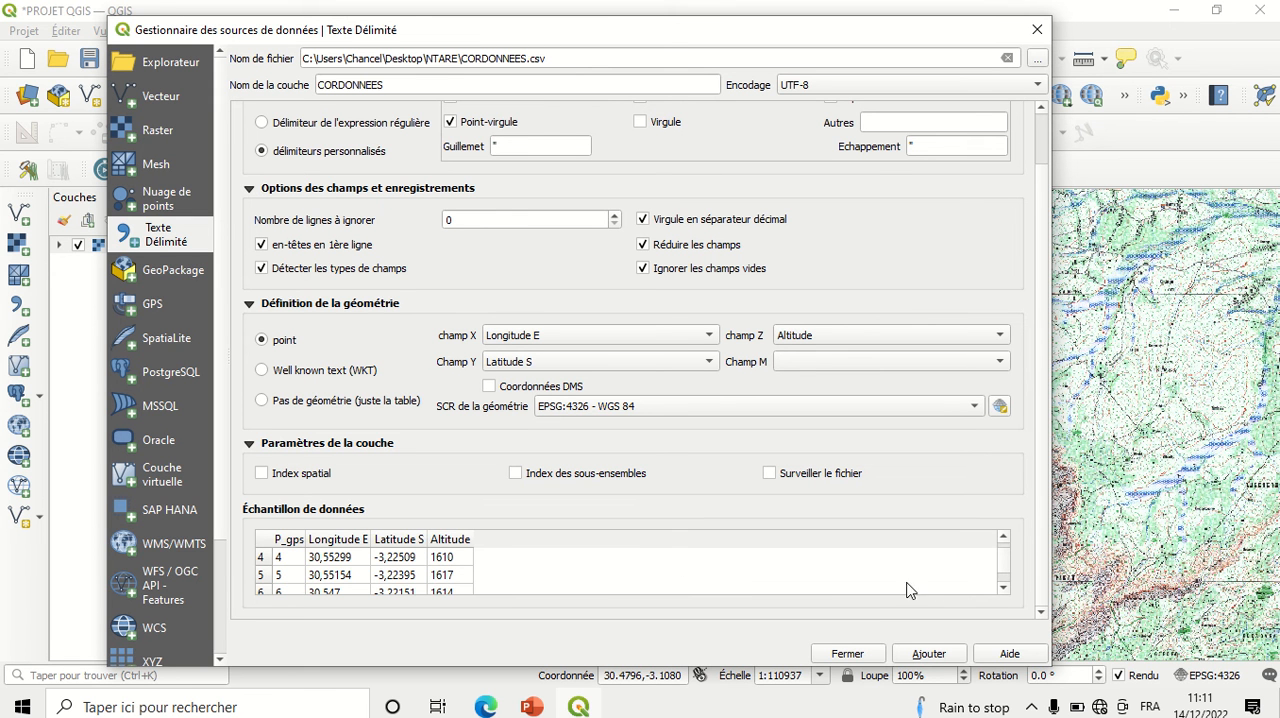
pyautogui.click(932, 654)
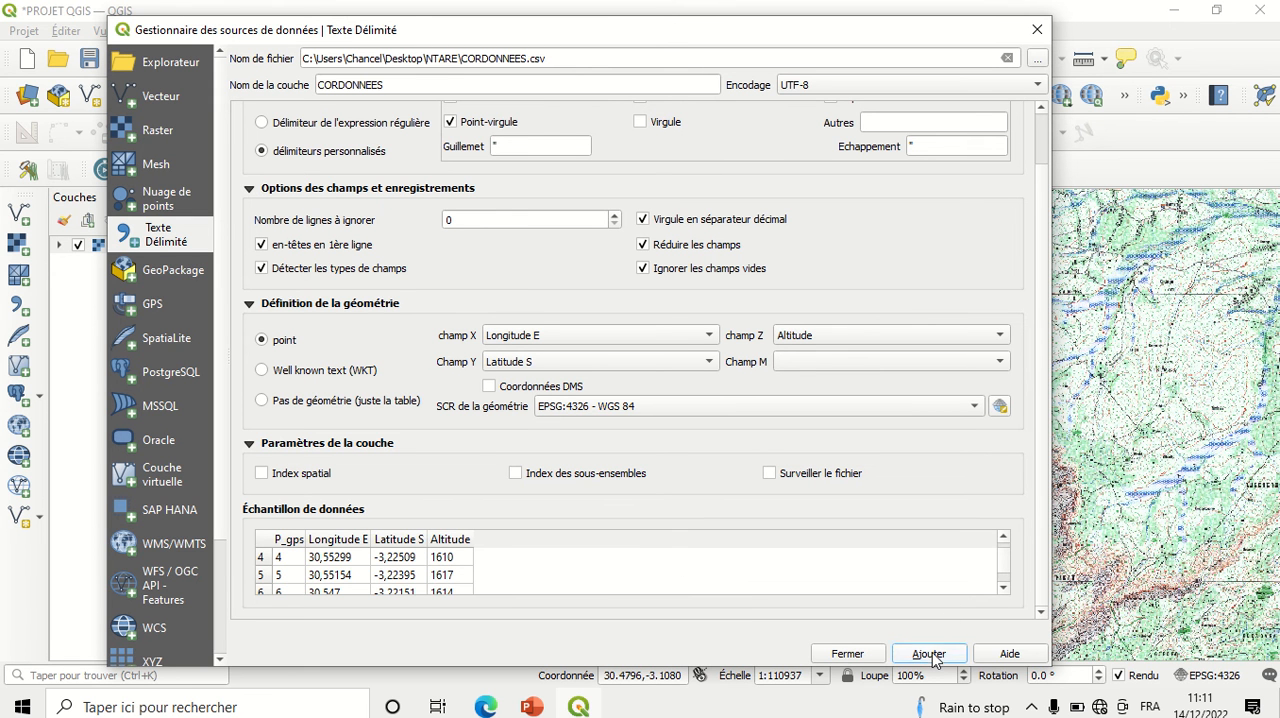
pyautogui.click(847, 654)
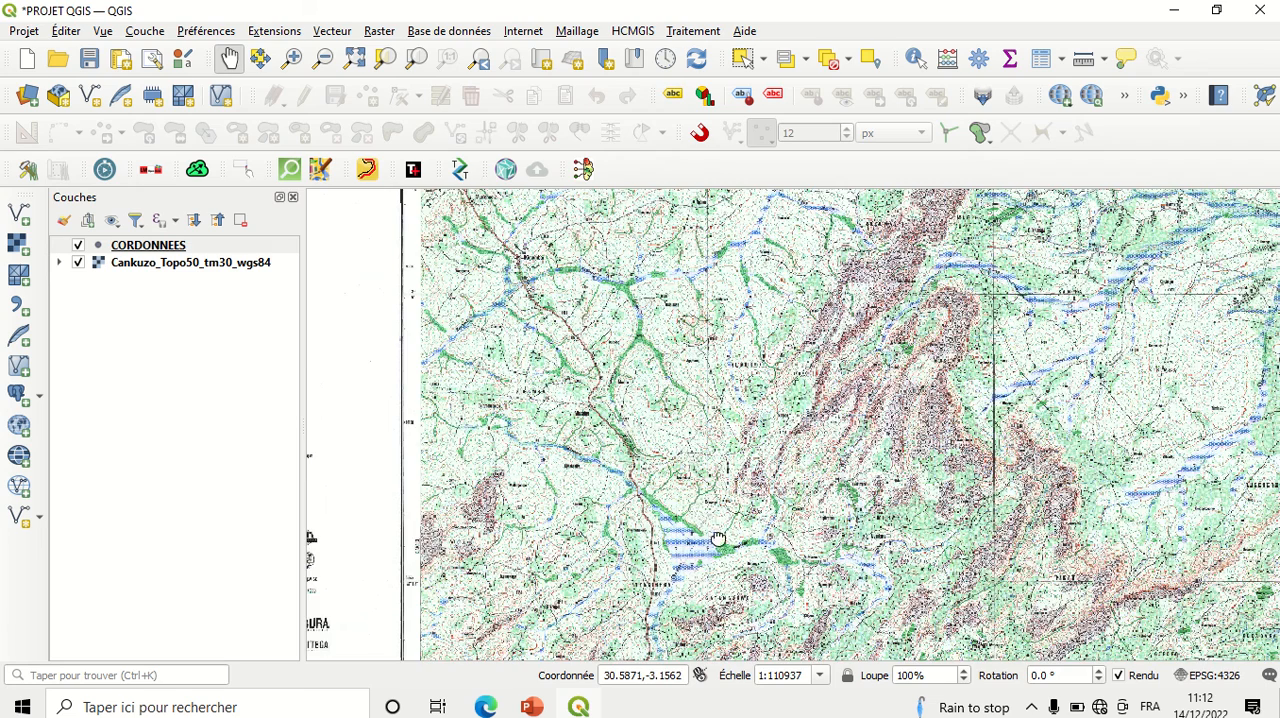
# Step: Examine where the imported GPS points fall on the topographic map around the town of Cankuzo
pyautogui.moveTo(718, 542); pyautogui.dragTo(679, 391)
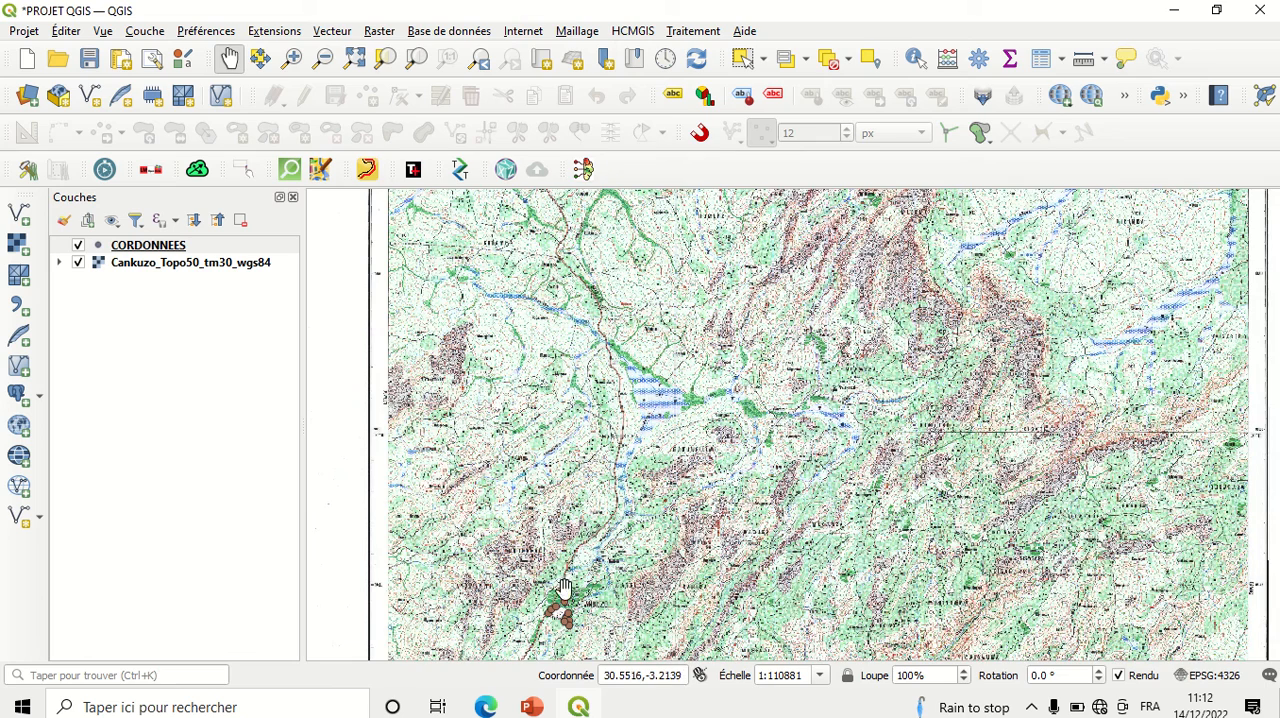
pyautogui.moveTo(565, 606); pyautogui.dragTo(585, 488)
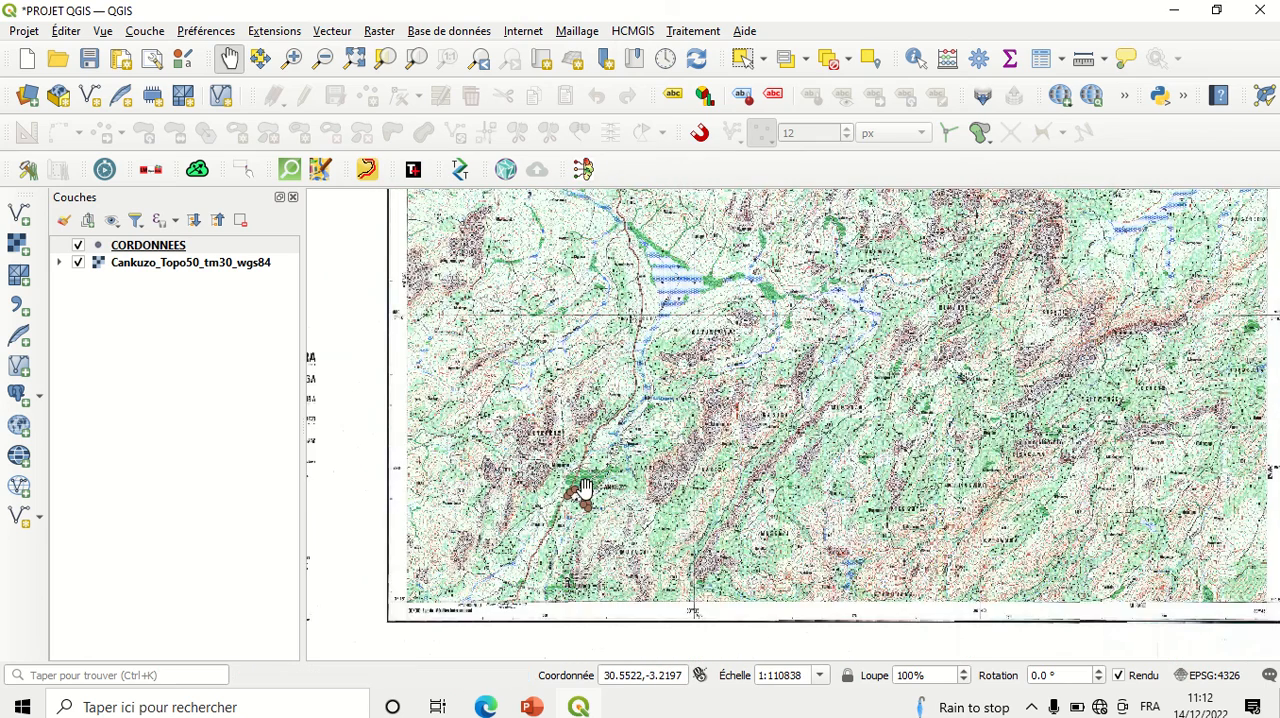
pyautogui.scroll(1, 585, 488)
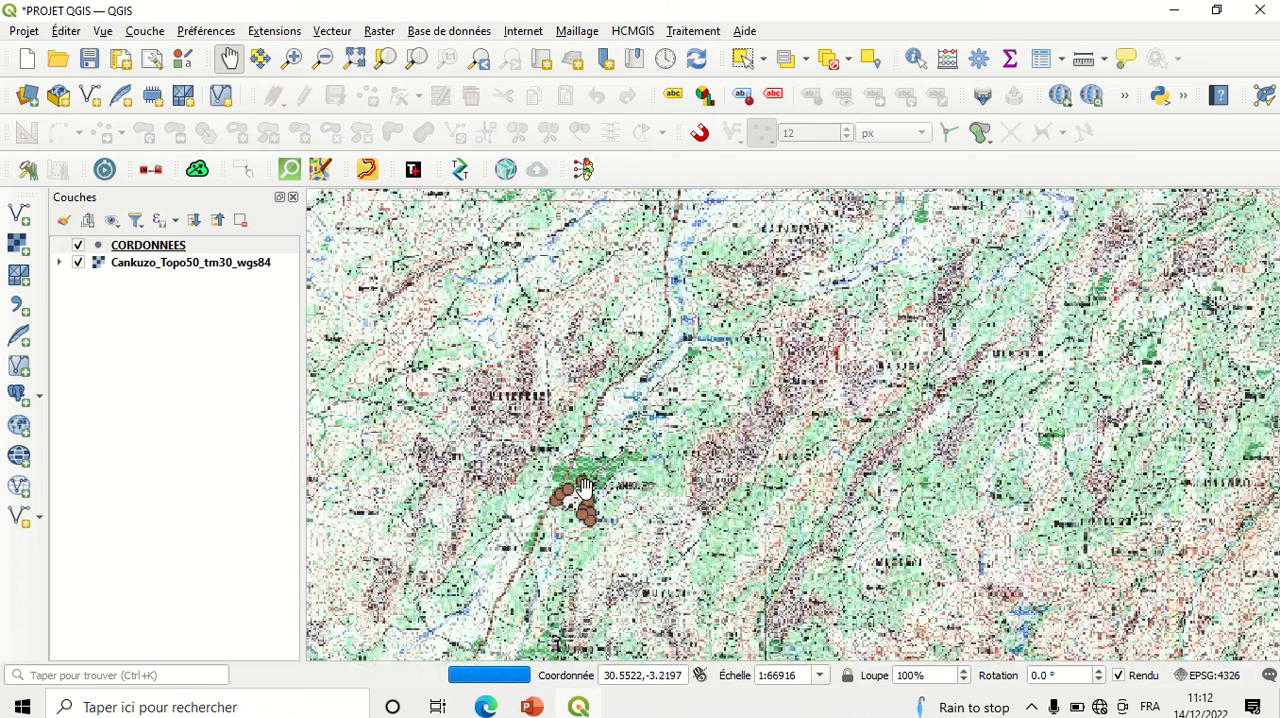
pyautogui.scroll(1, 585, 488)
pyautogui.scroll(1, 545, 521)
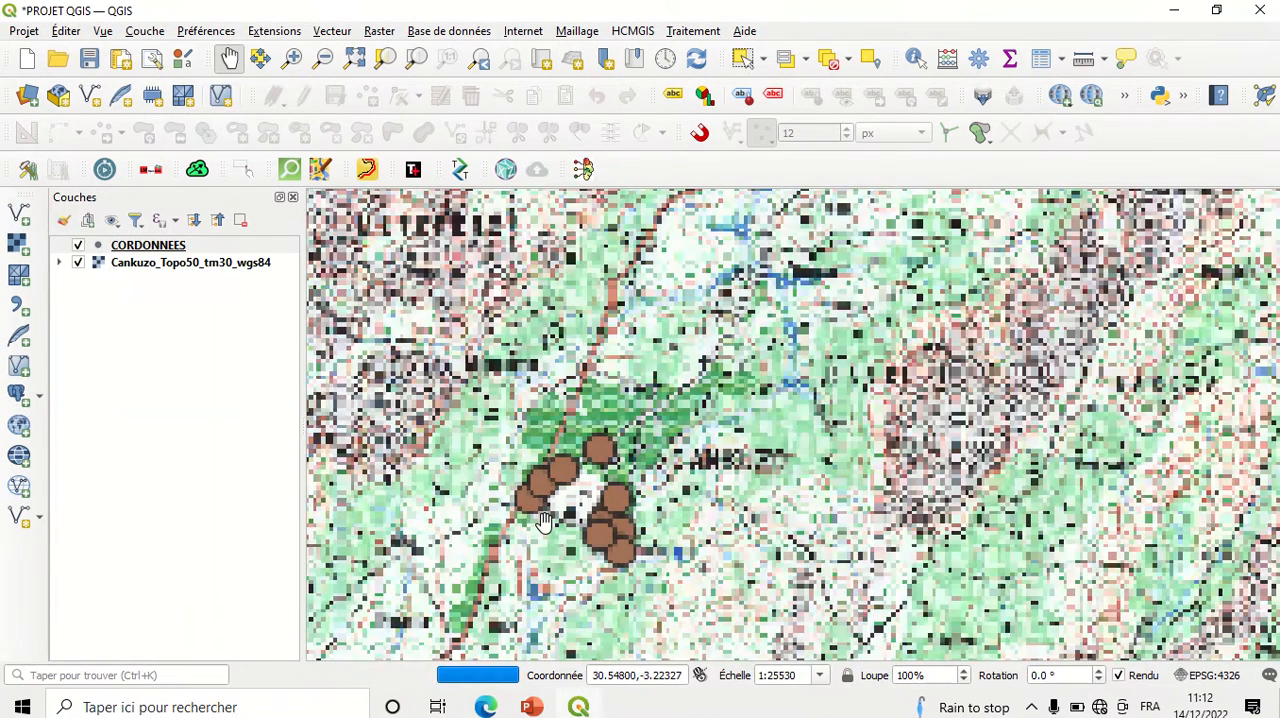
pyautogui.scroll(1, 545, 521)
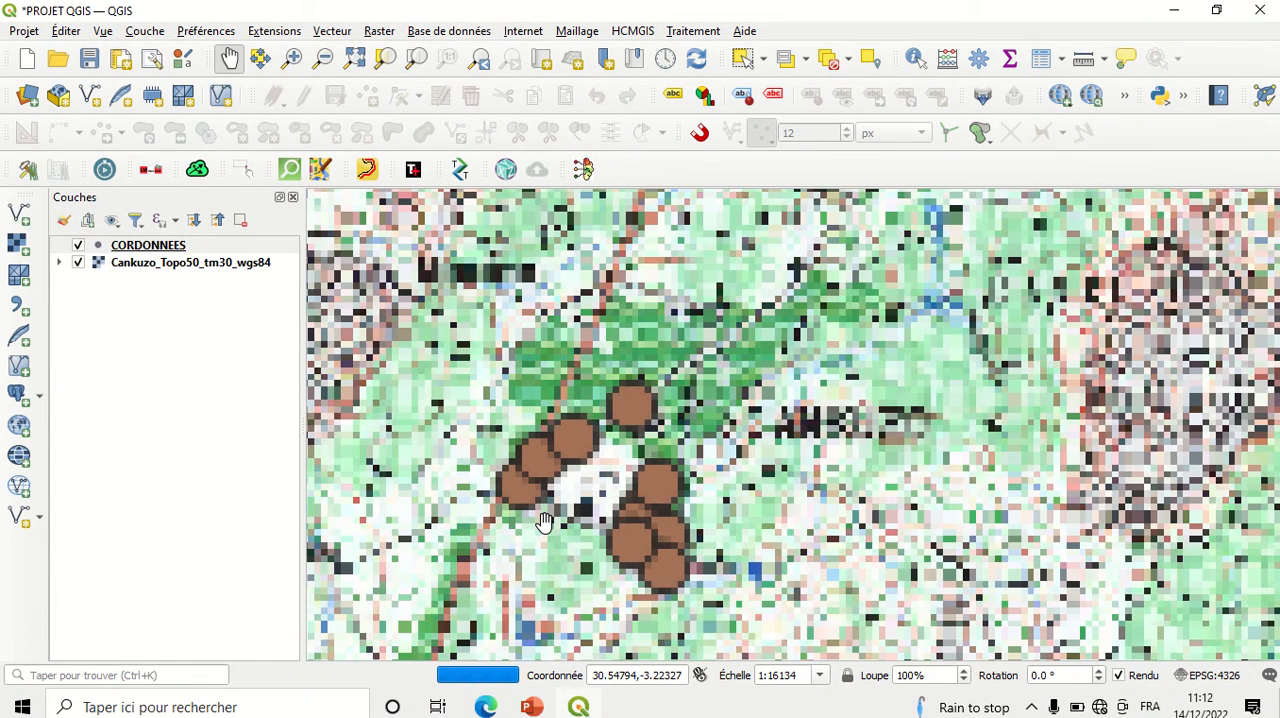
pyautogui.scroll(1, 545, 521)
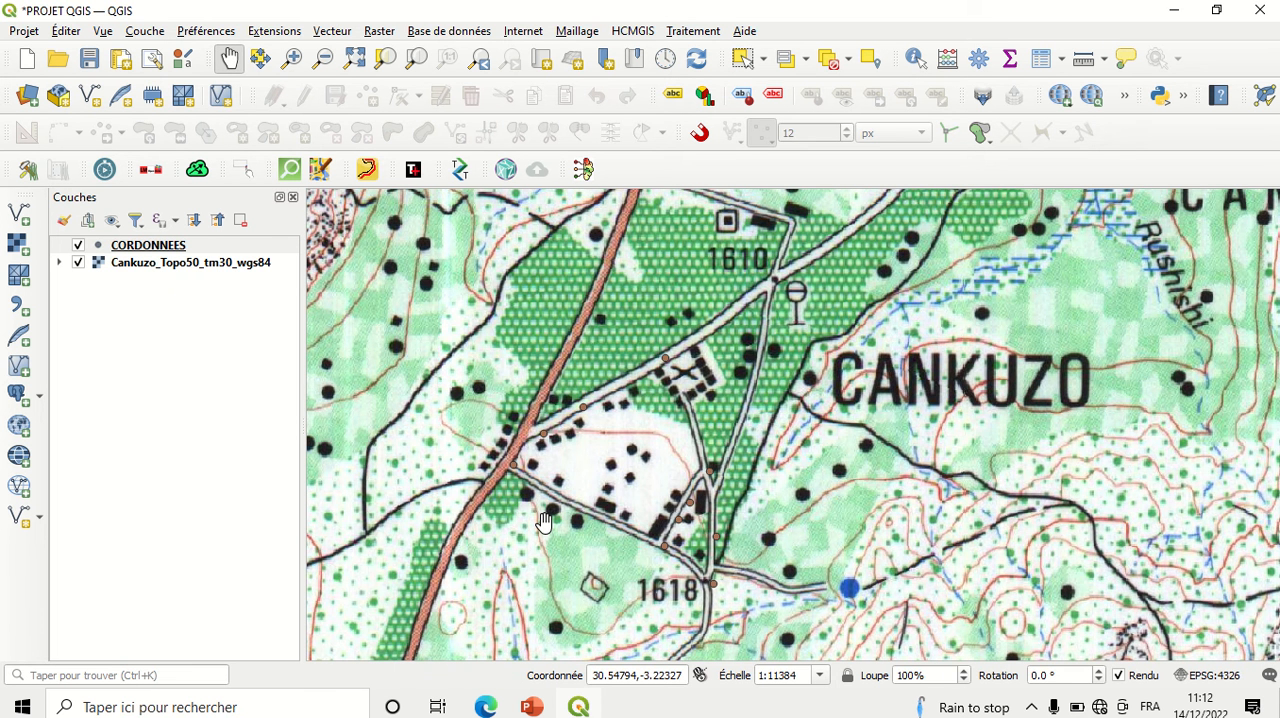
pyautogui.scroll(1, 545, 521)
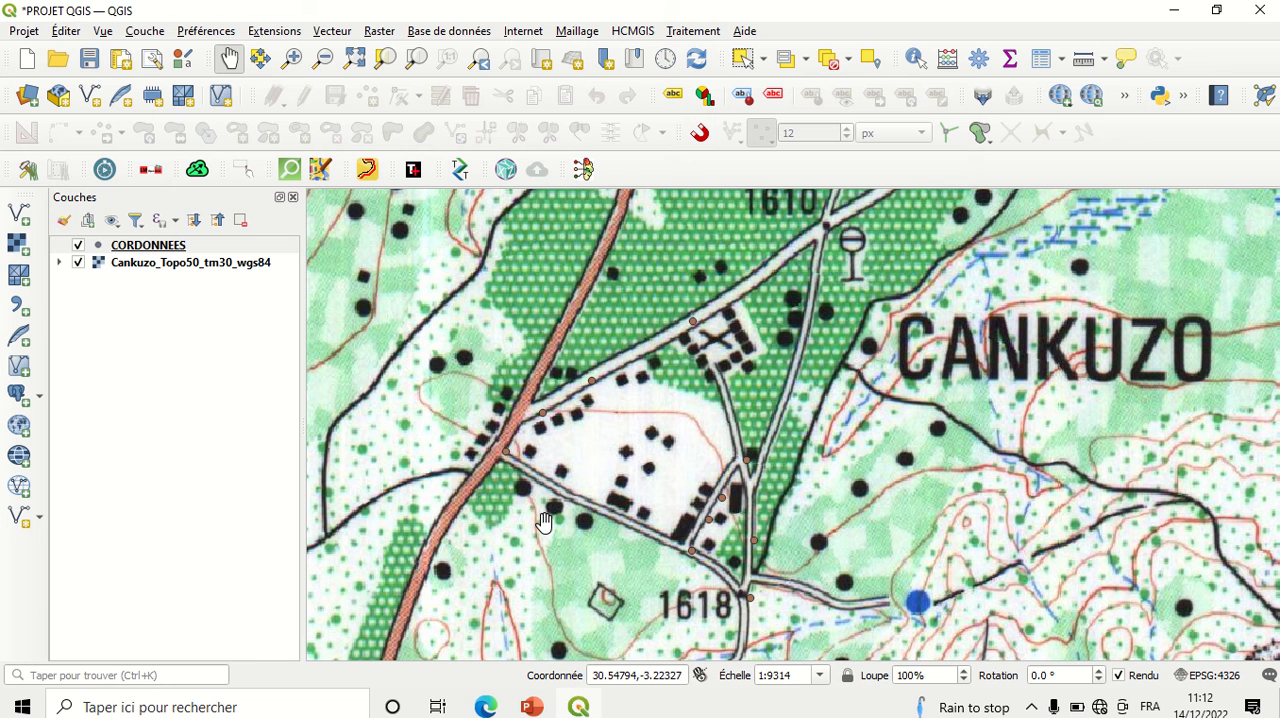
# Step: Open the symbology properties of the CORDONNEES layer
pyautogui.click(156, 250)
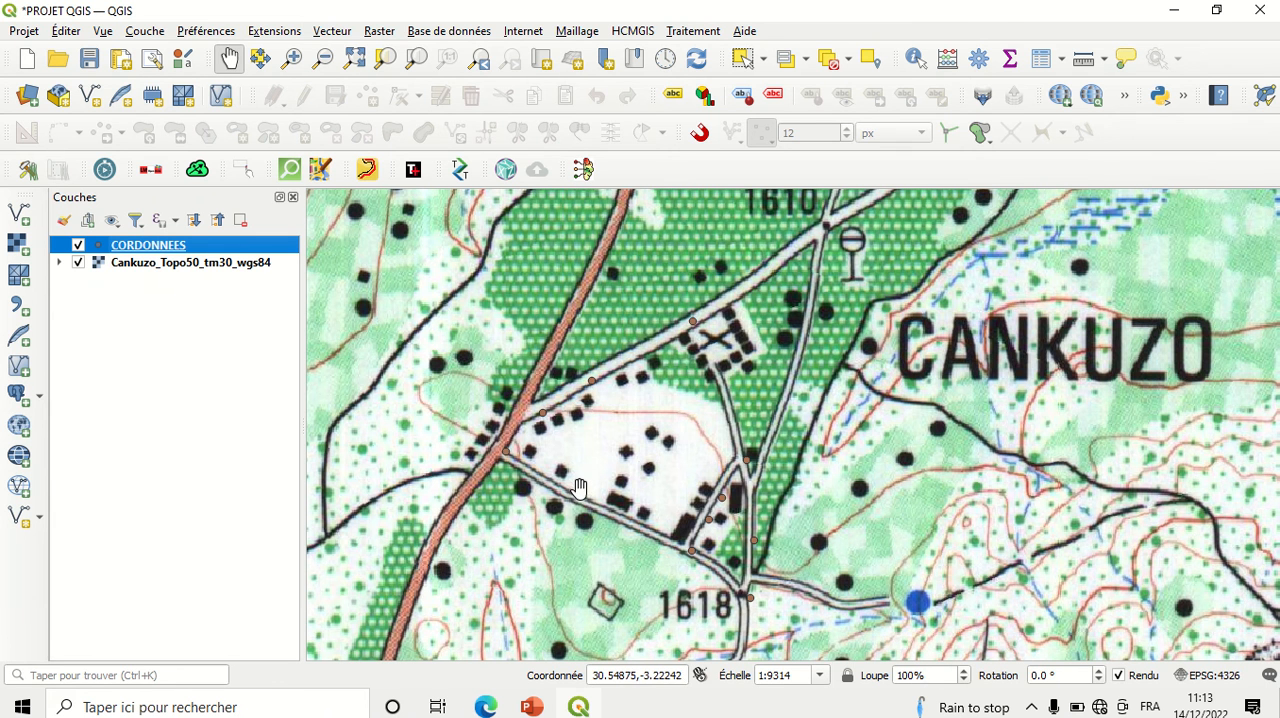
pyautogui.rightClick(173, 248)
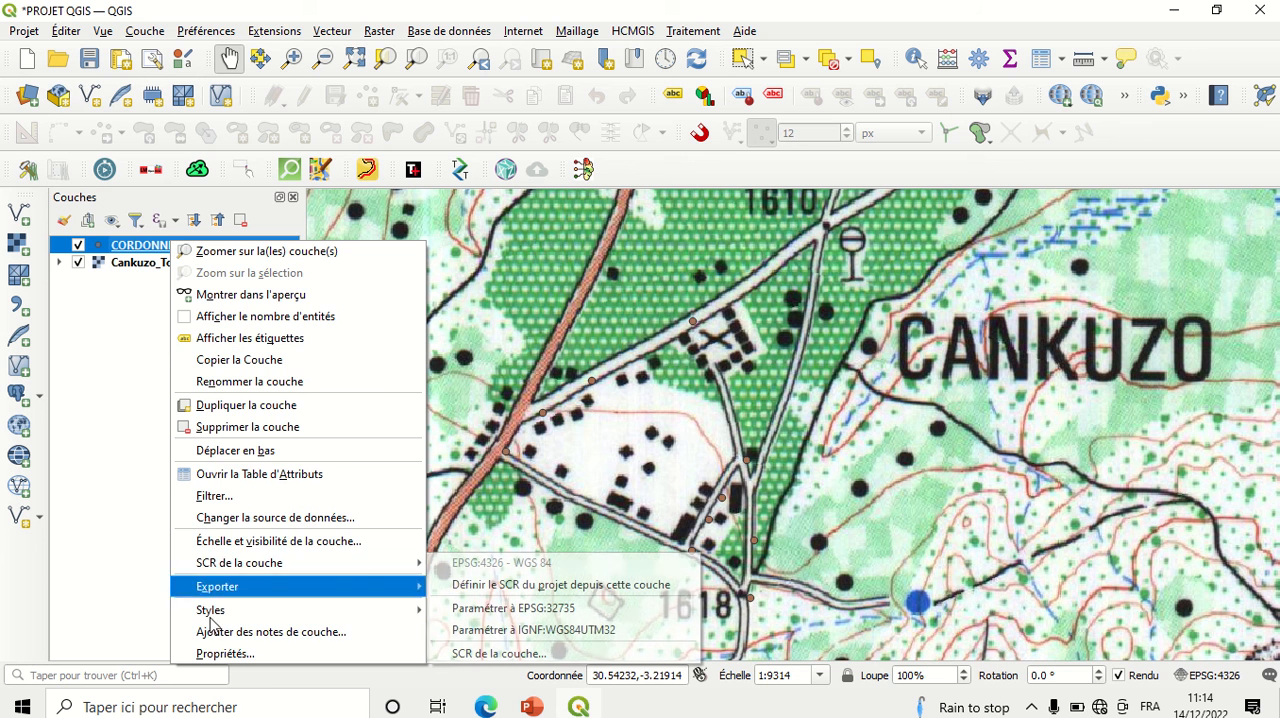
pyautogui.click(217, 654)
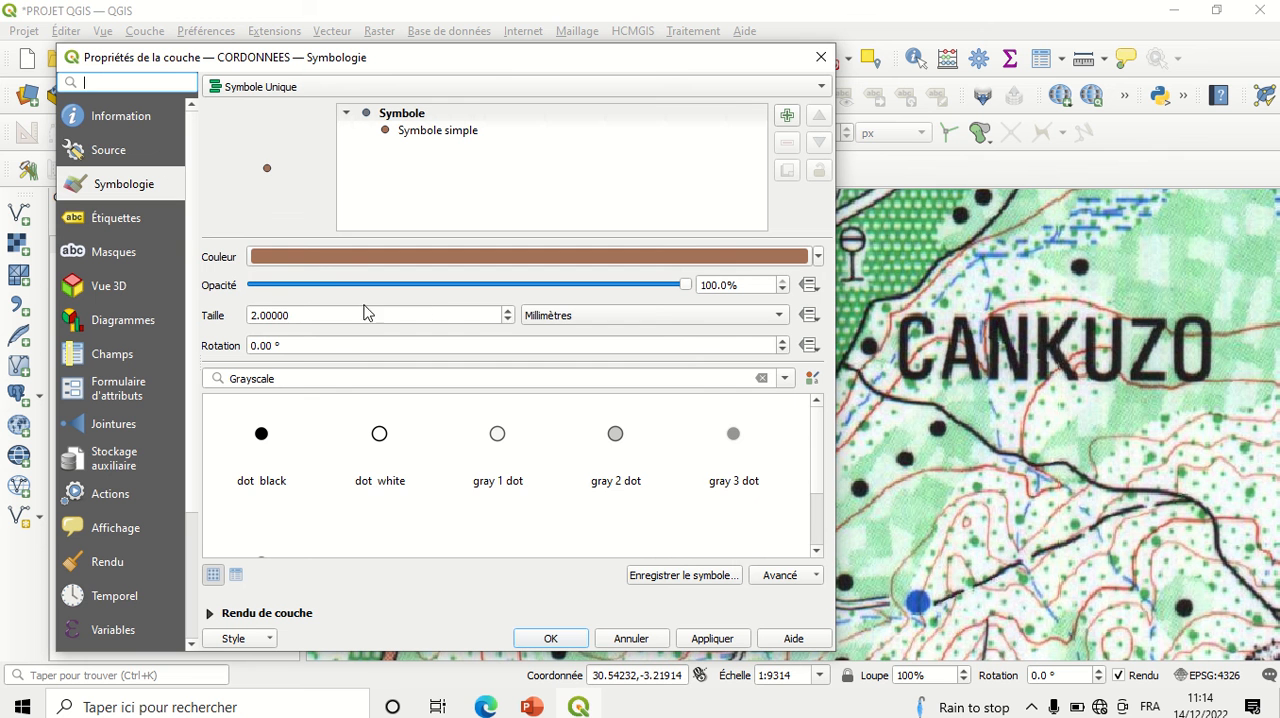
# Step: Set the point symbol's size to 2.8 mm and its colour to crimson #a40a33
pyautogui.click(508, 311)
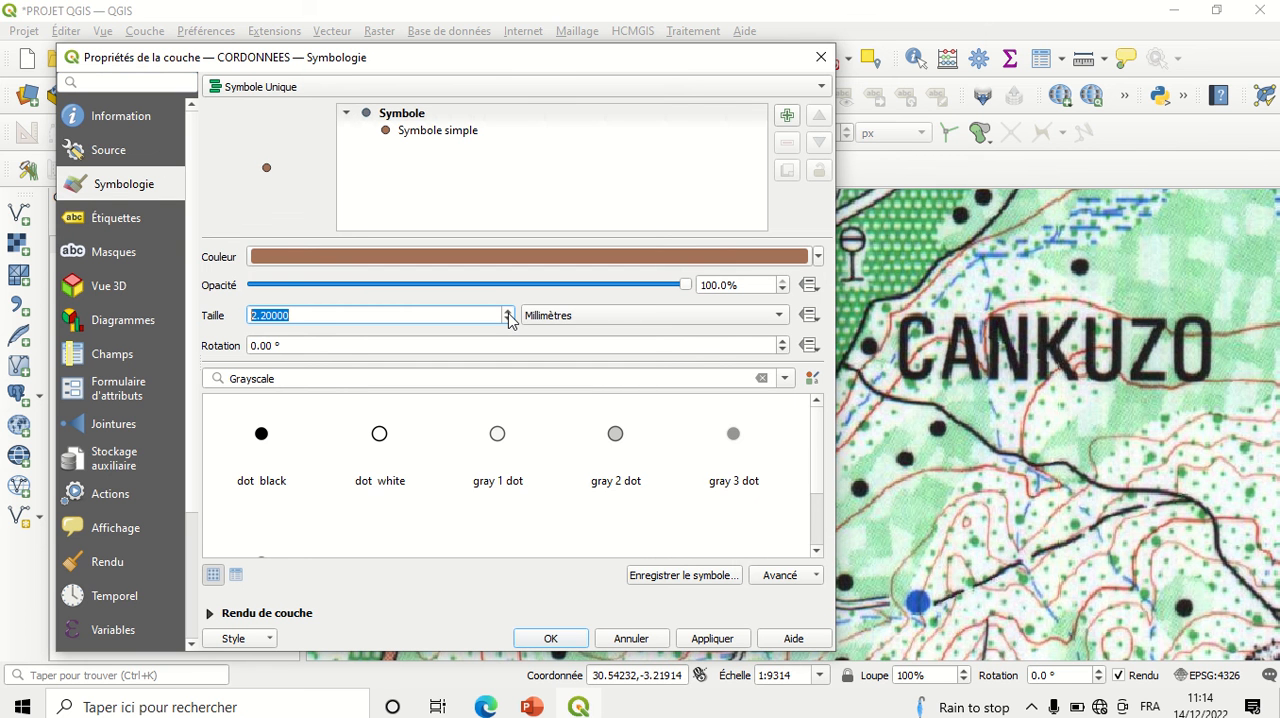
pyautogui.click(508, 311)
pyautogui.click(508, 311)
pyautogui.click(508, 311)
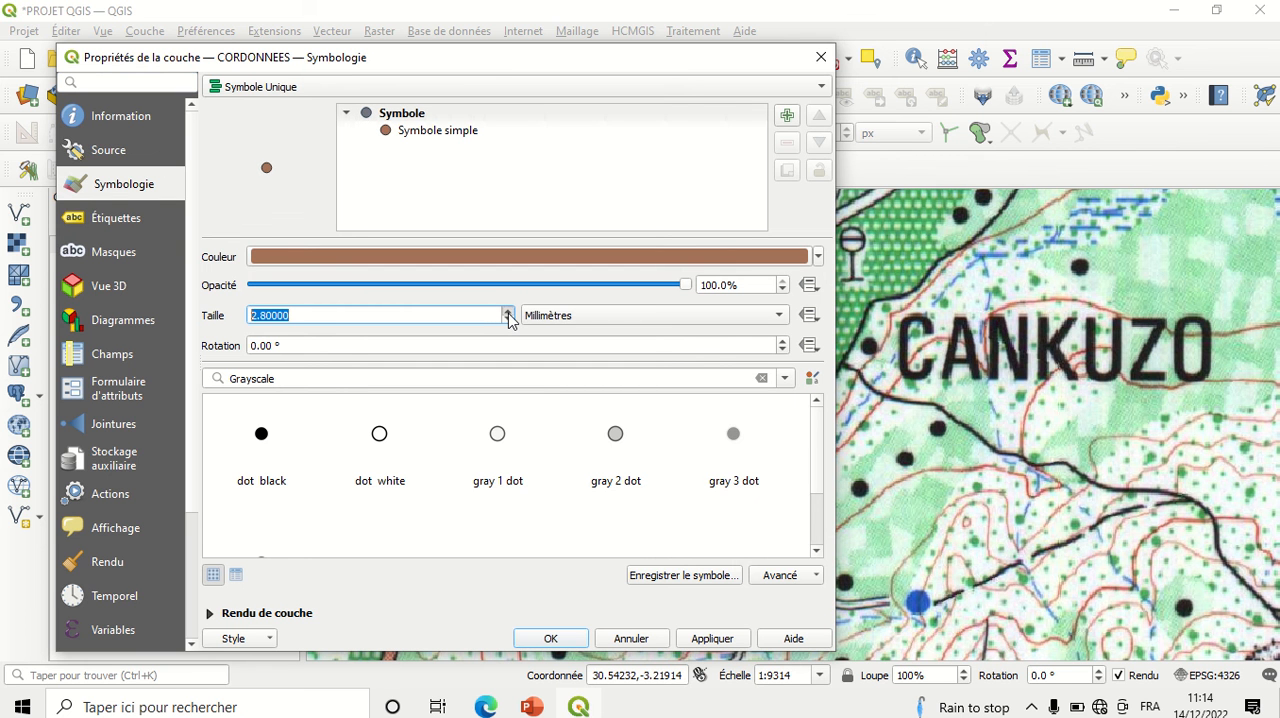
pyautogui.click(571, 257)
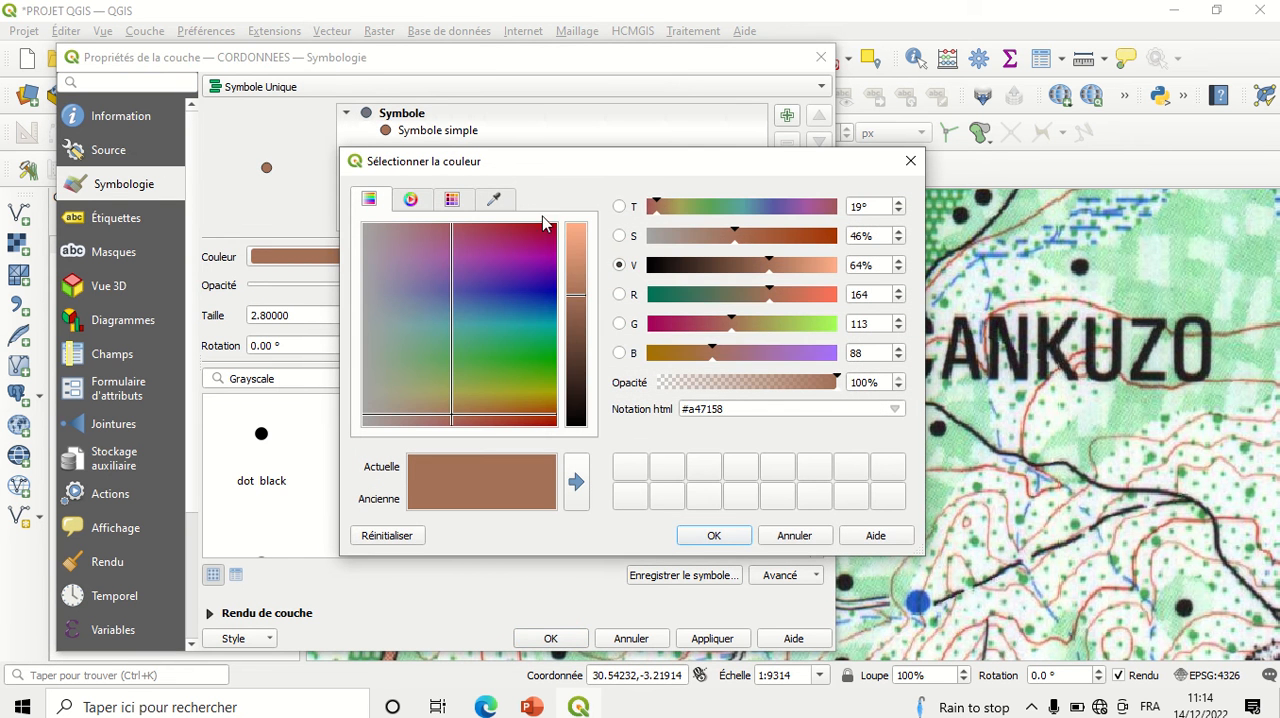
pyautogui.click(548, 228)
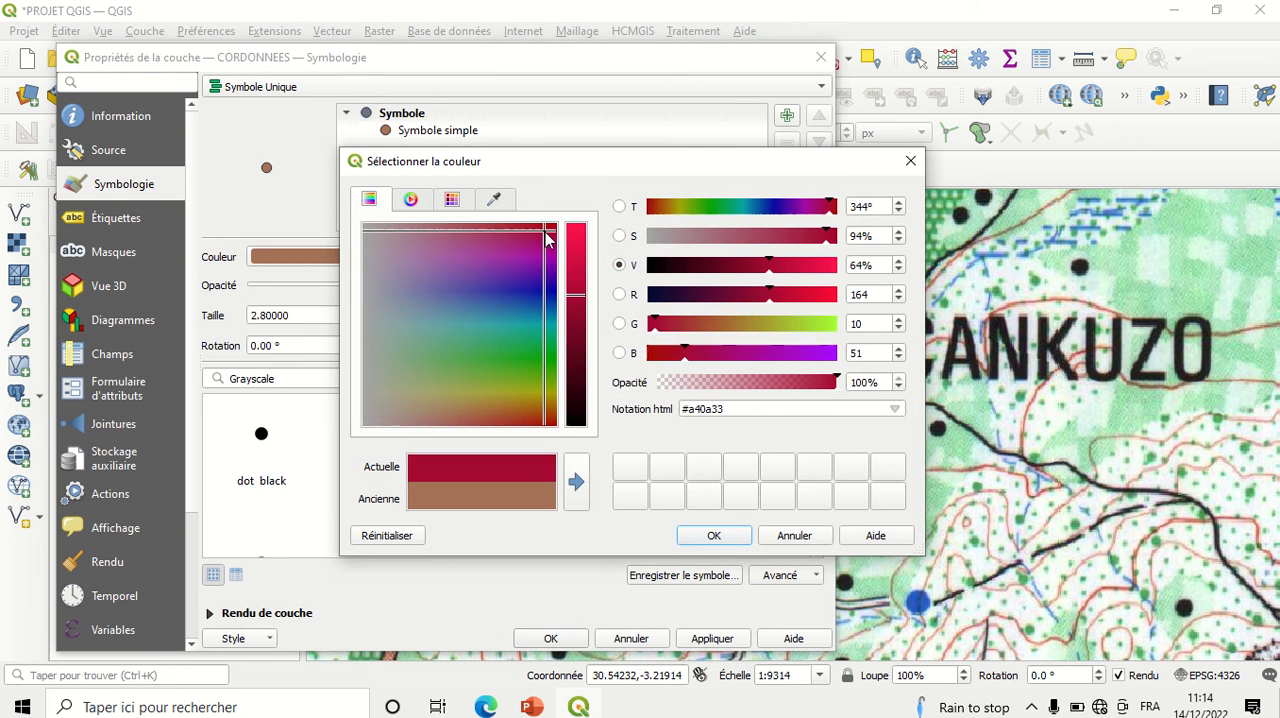
pyautogui.click(714, 535)
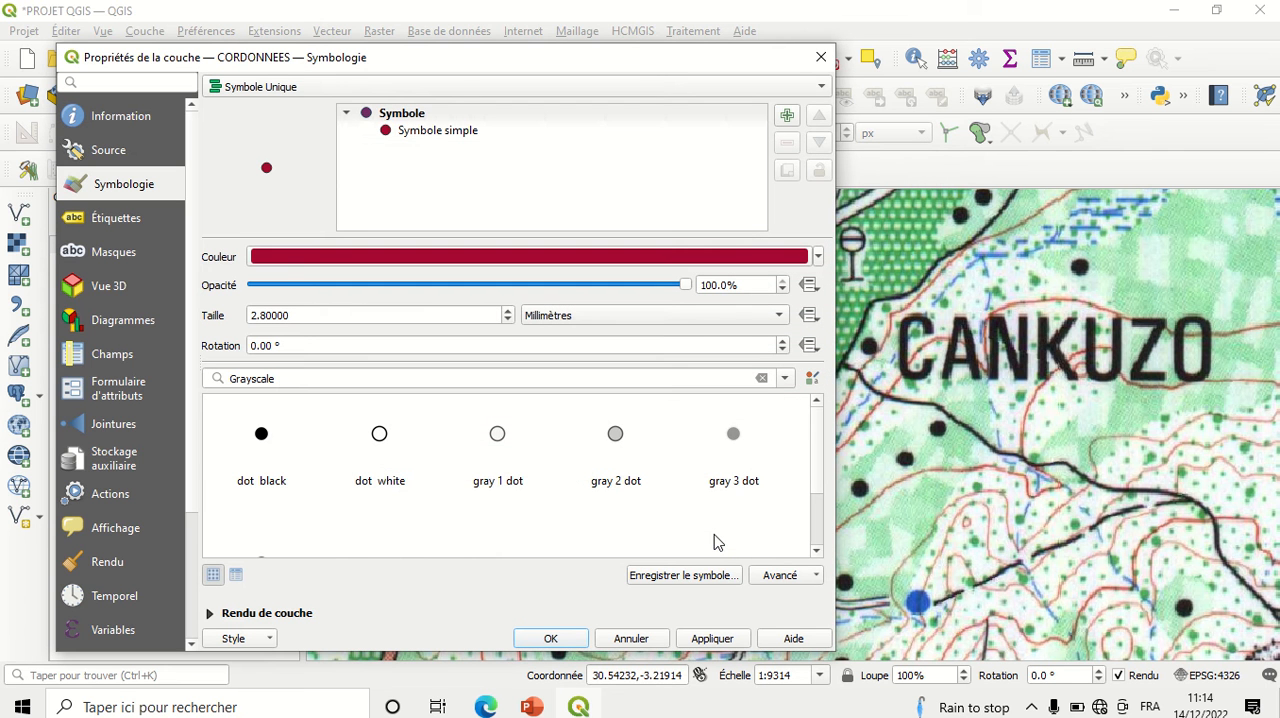
pyautogui.click(816, 550)
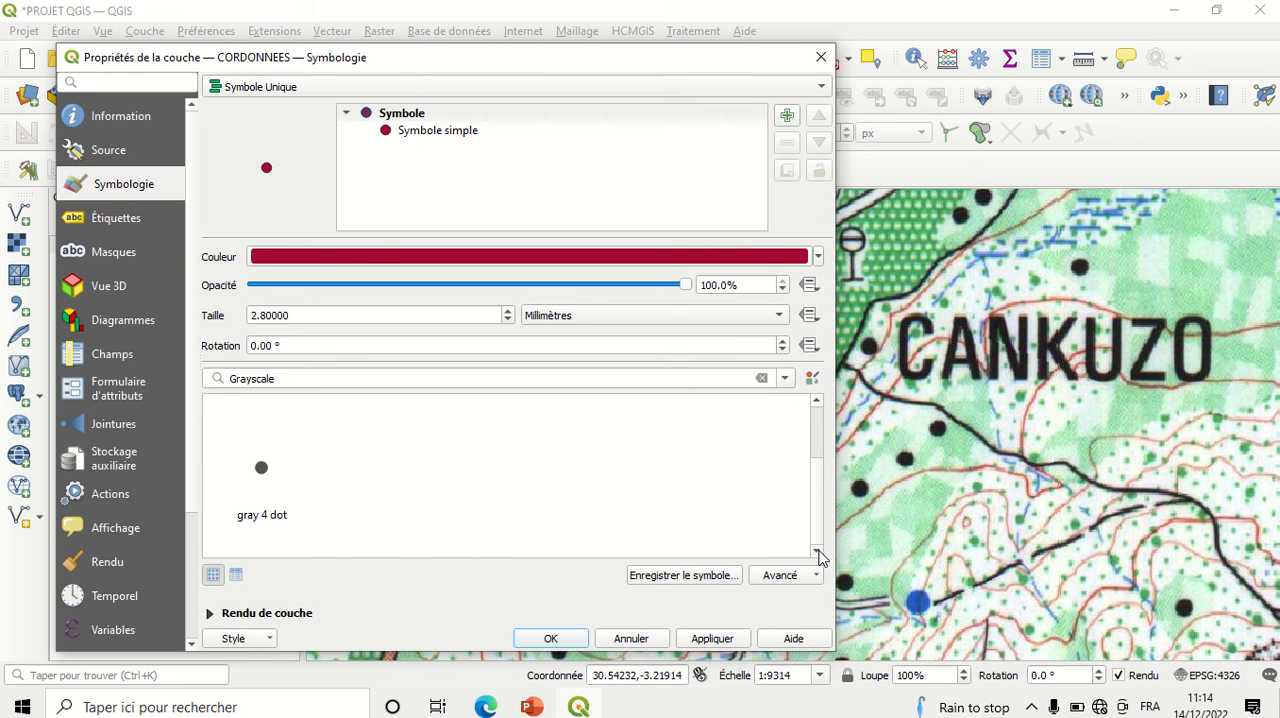
pyautogui.click(816, 401)
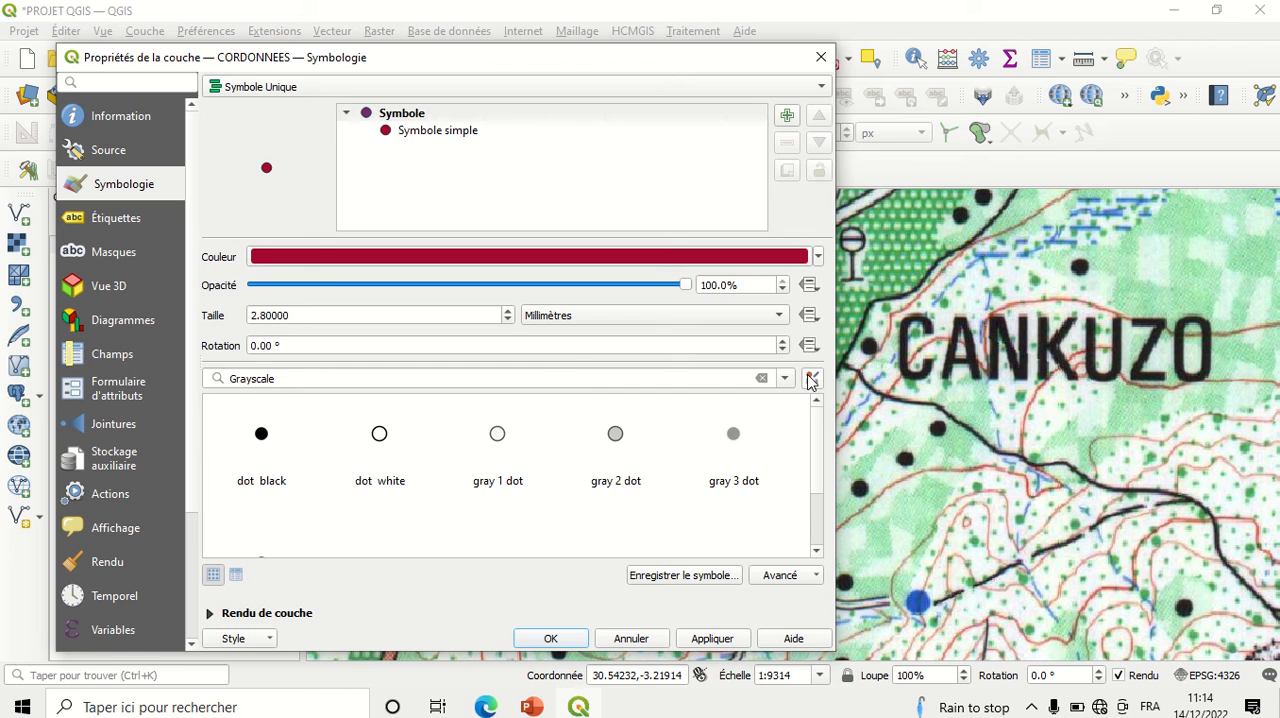
pyautogui.click(810, 377)
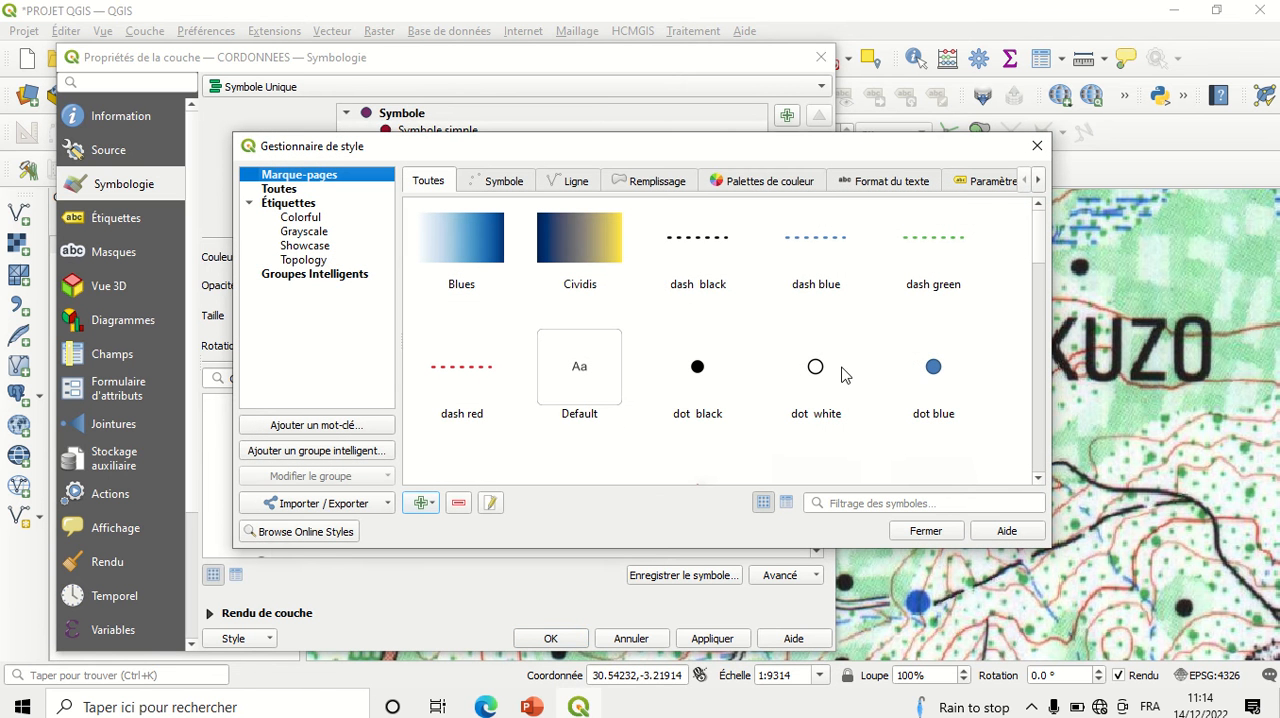
pyautogui.click(1037, 146)
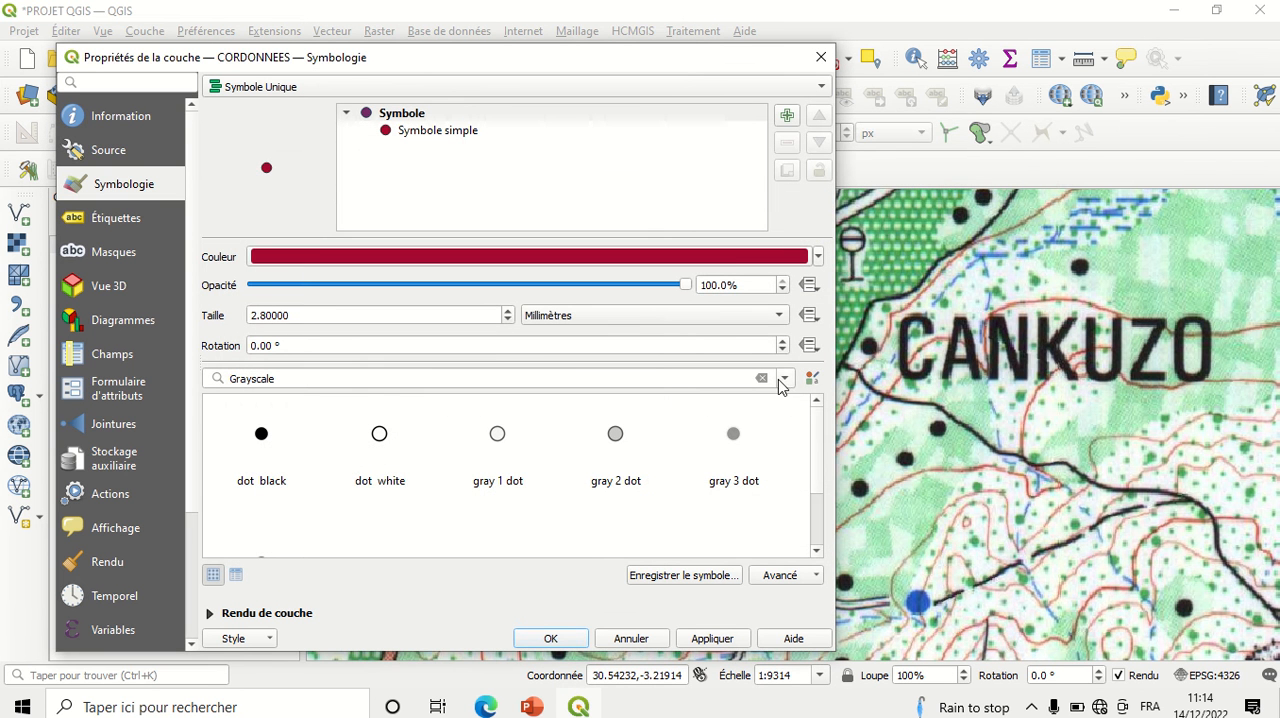
# Step: Show all symbol presets and apply the "diamond red" marker to the CORDONNEES points
pyautogui.click(784, 380)
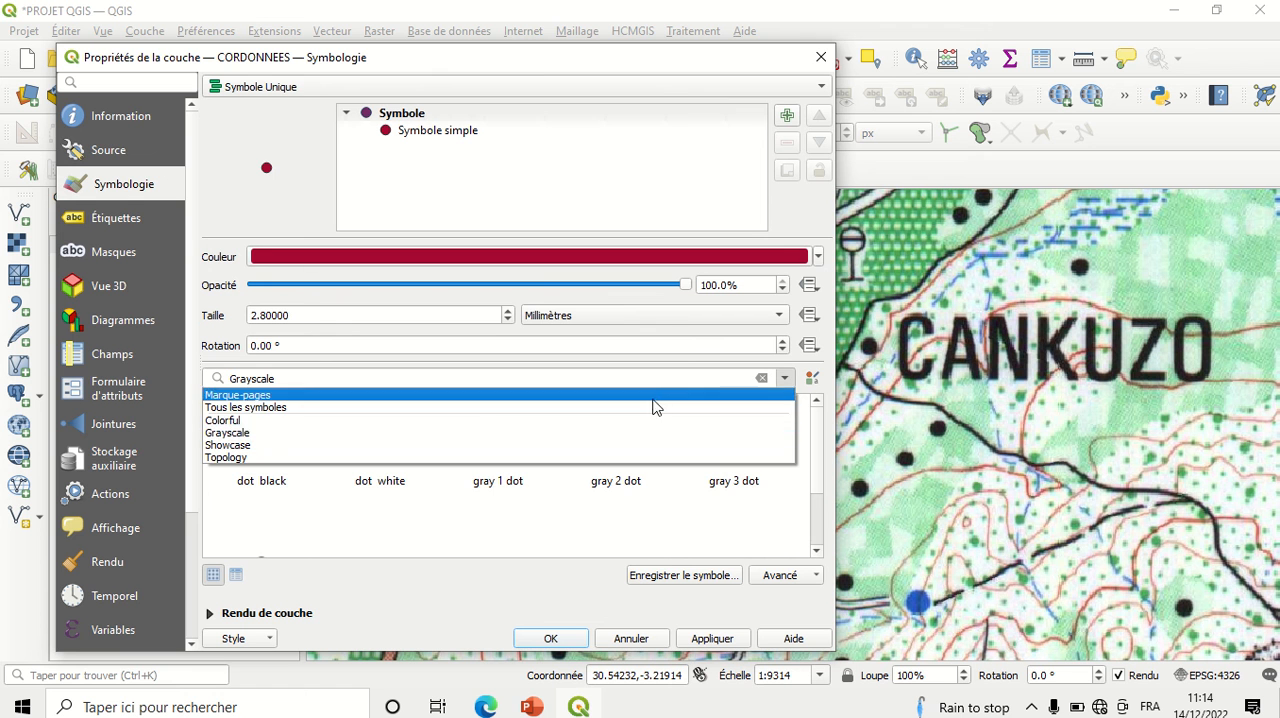
pyautogui.click(606, 408)
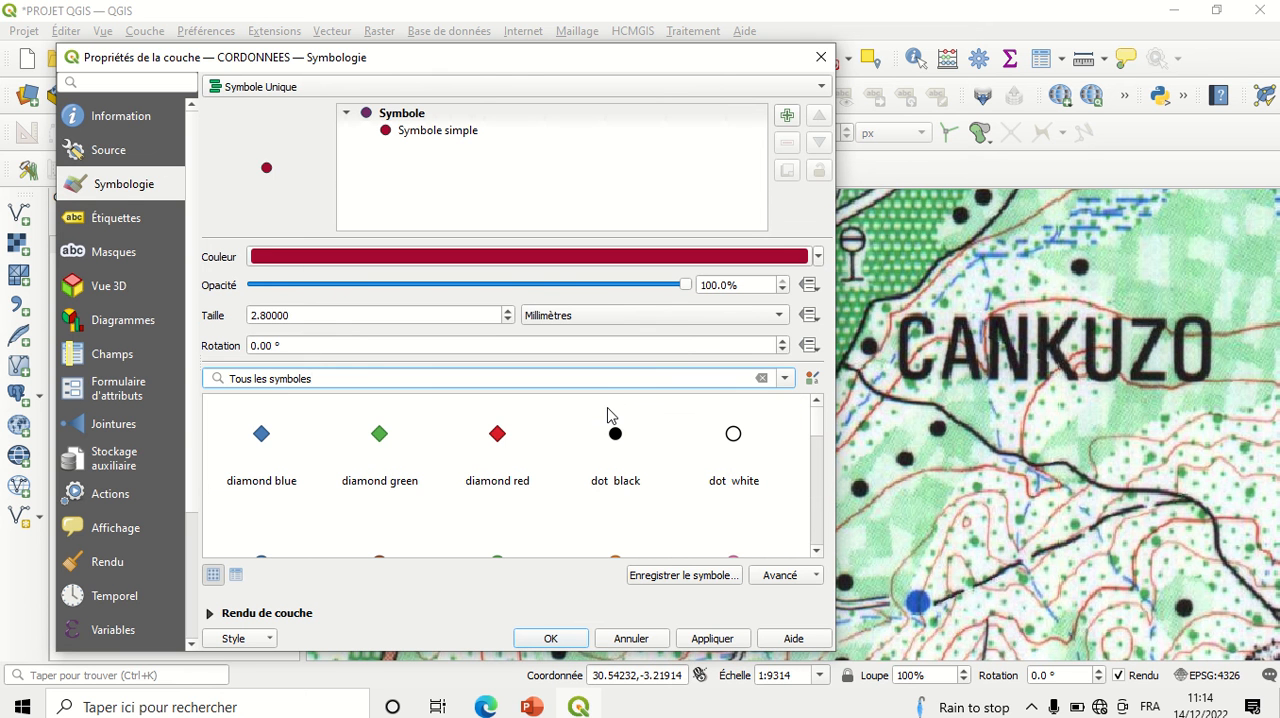
pyautogui.click(500, 436)
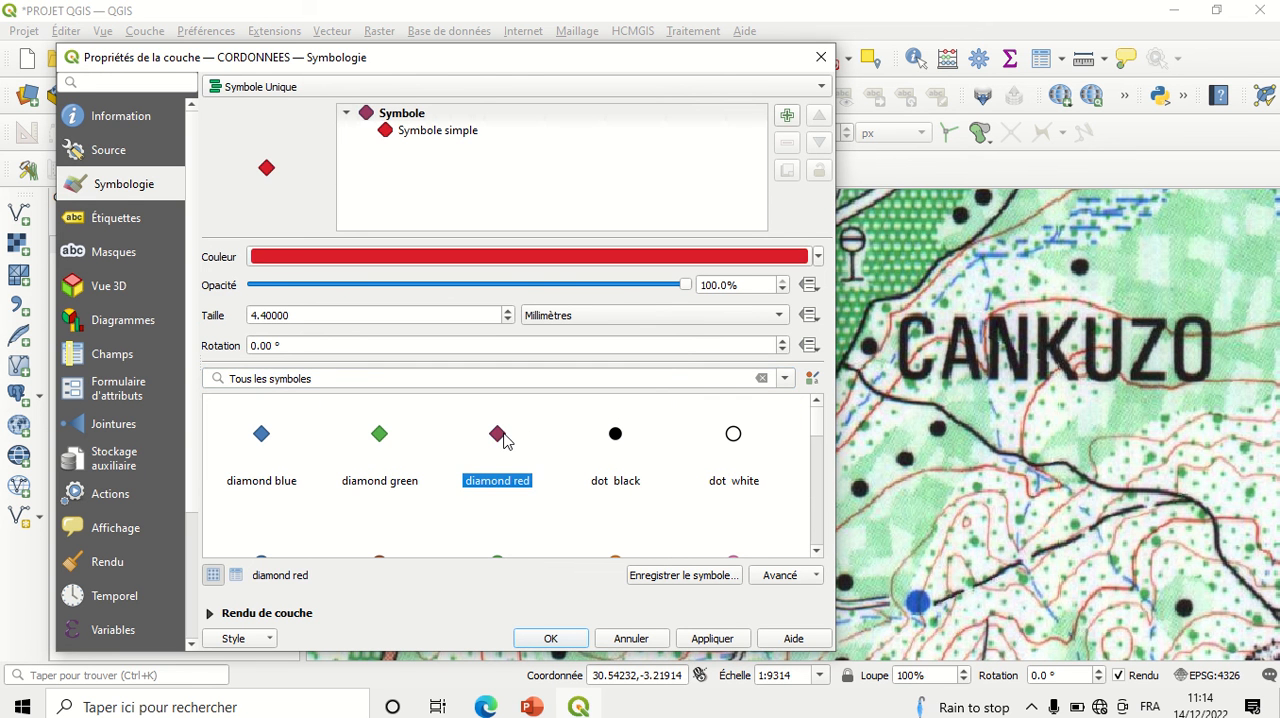
pyautogui.click(711, 641)
pyautogui.click(575, 640)
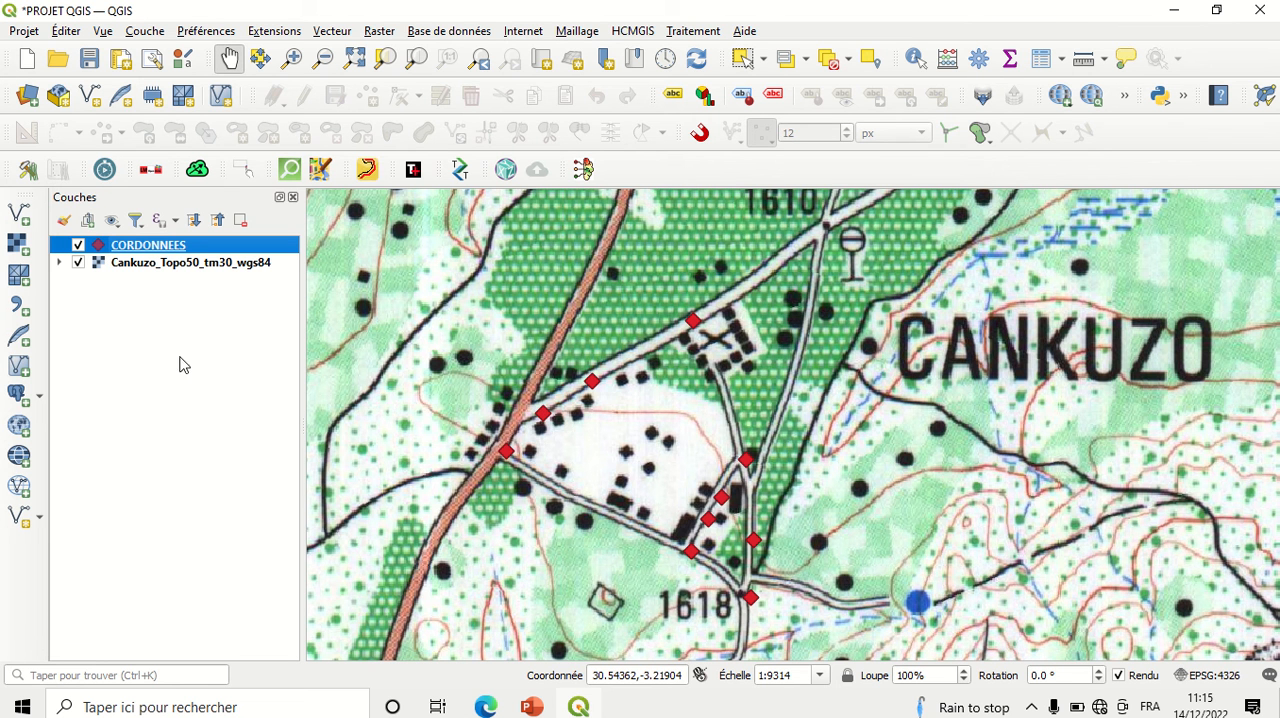
# Step: Start creating a new Shapefile layer
pyautogui.click(134, 366)
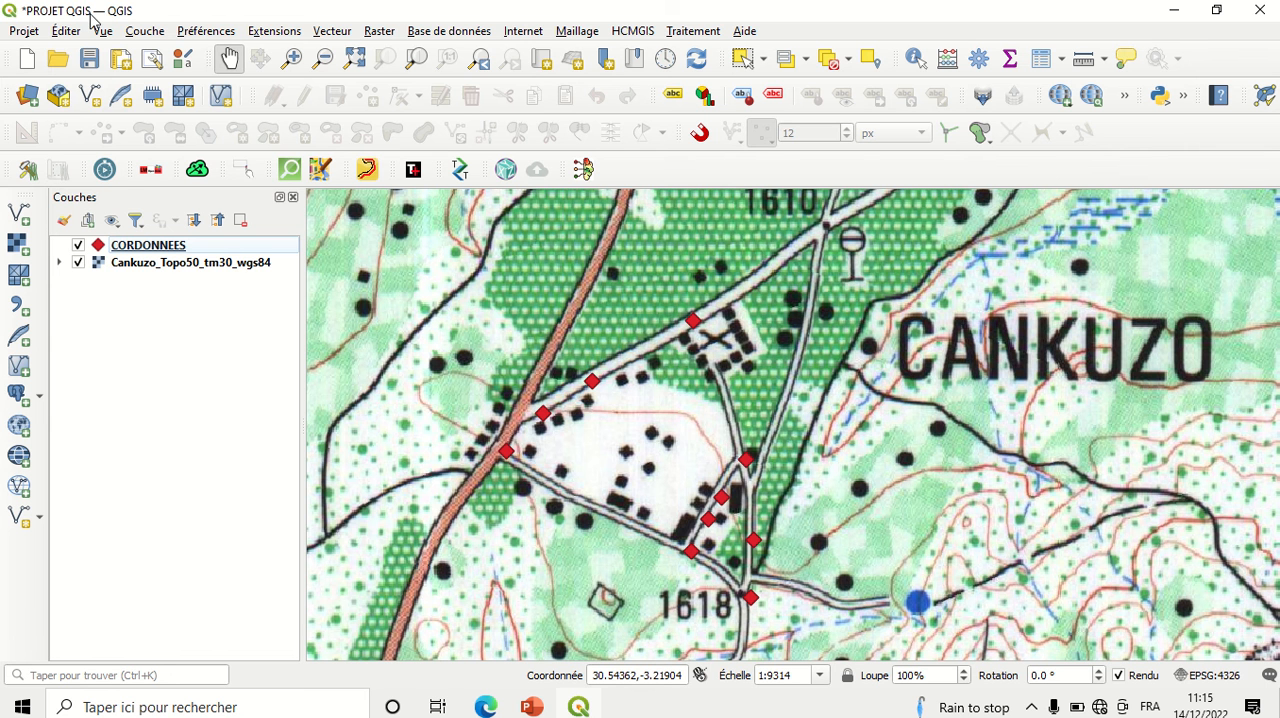
pyautogui.click(147, 33)
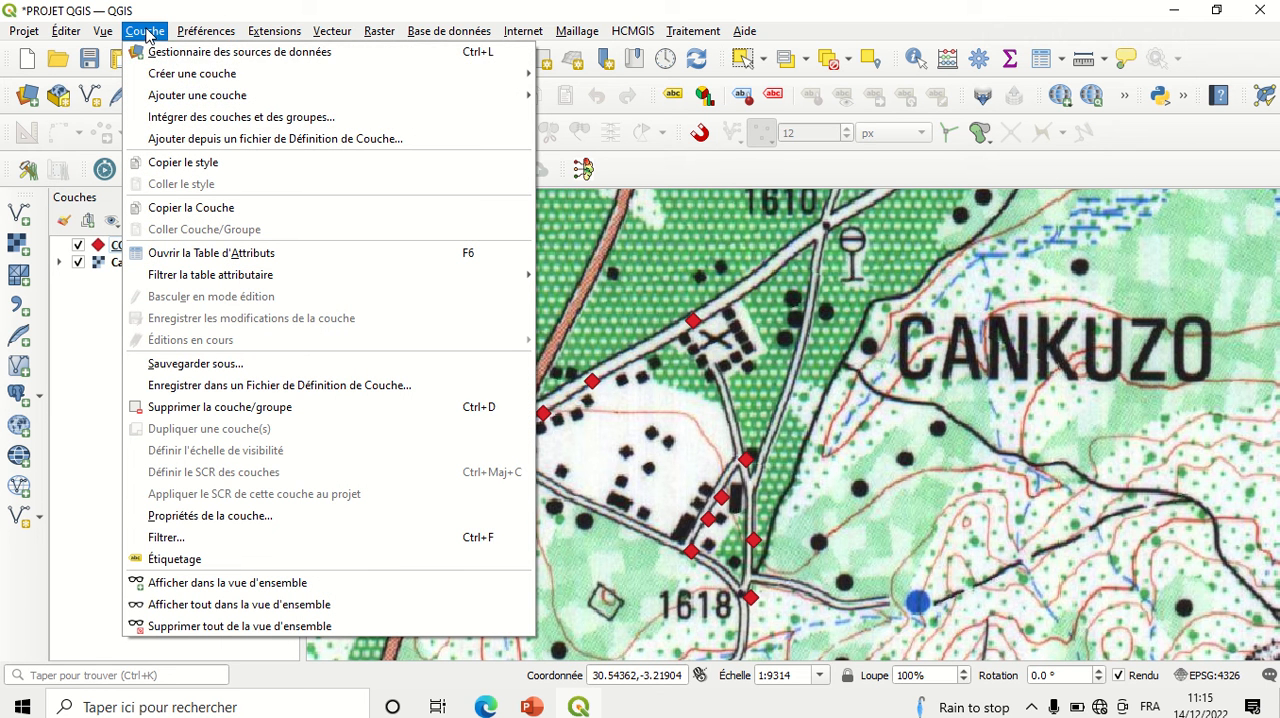
pyautogui.moveTo(178, 78)
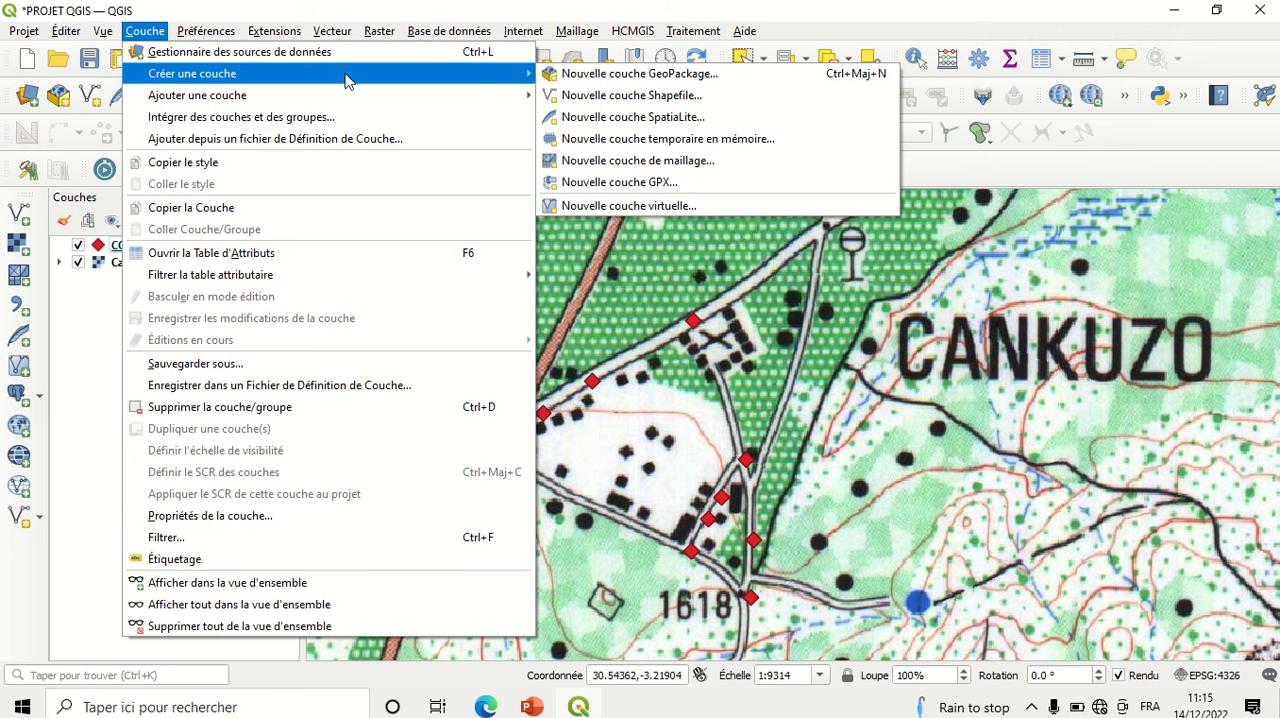
pyautogui.click(610, 100)
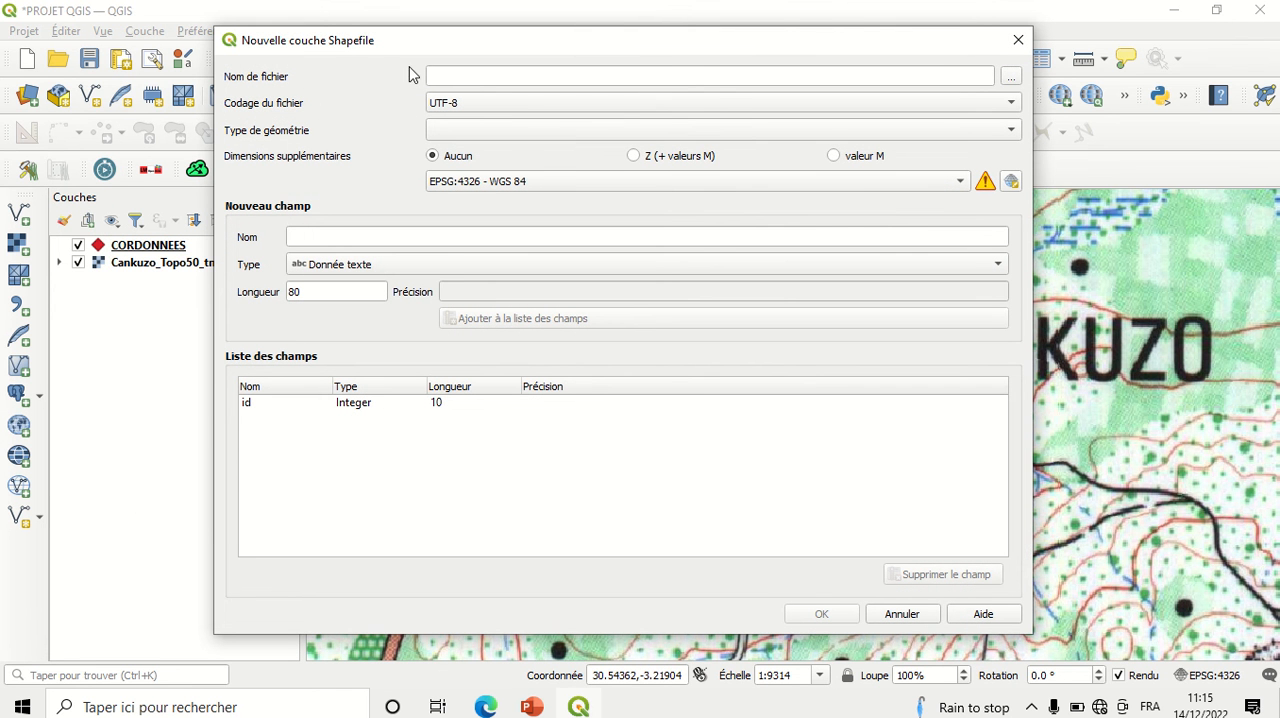
# Step: Set the new layer's file to a shapefile named PARCELLE in the NTARE folder on the desktop (Bureau)
pyautogui.click(1011, 78)
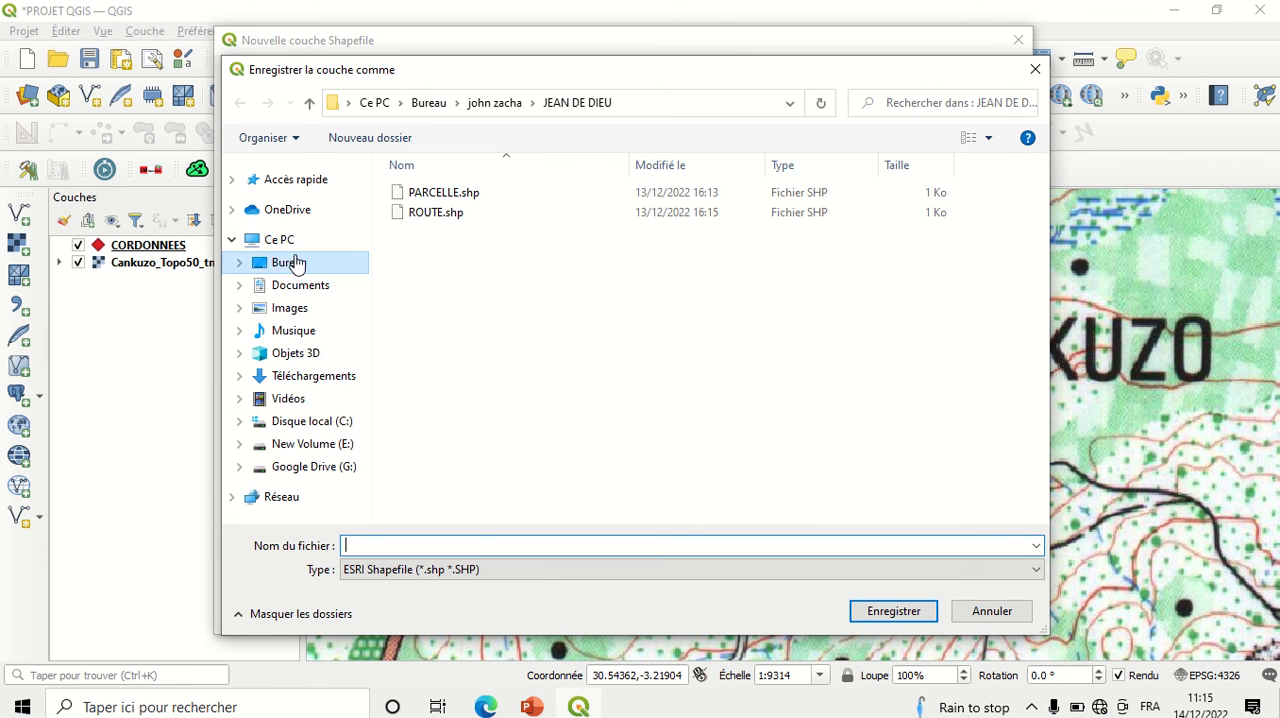
pyautogui.click(288, 262)
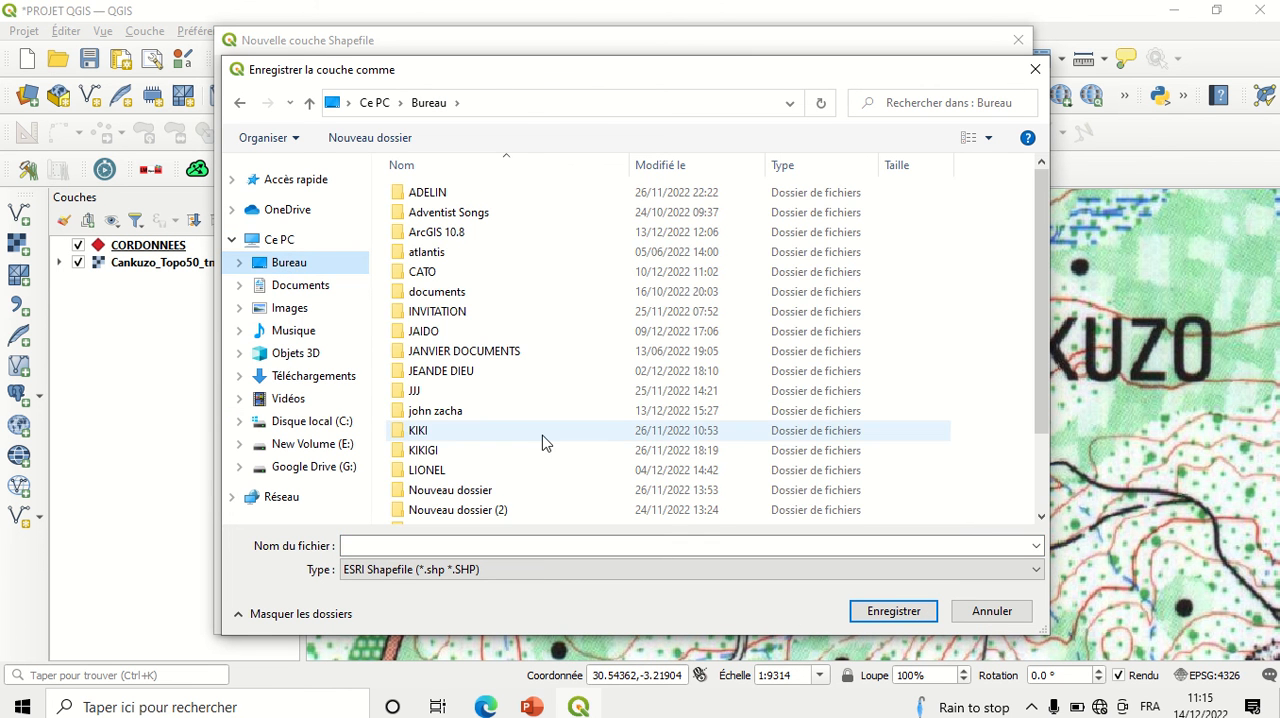
pyautogui.click(1041, 517)
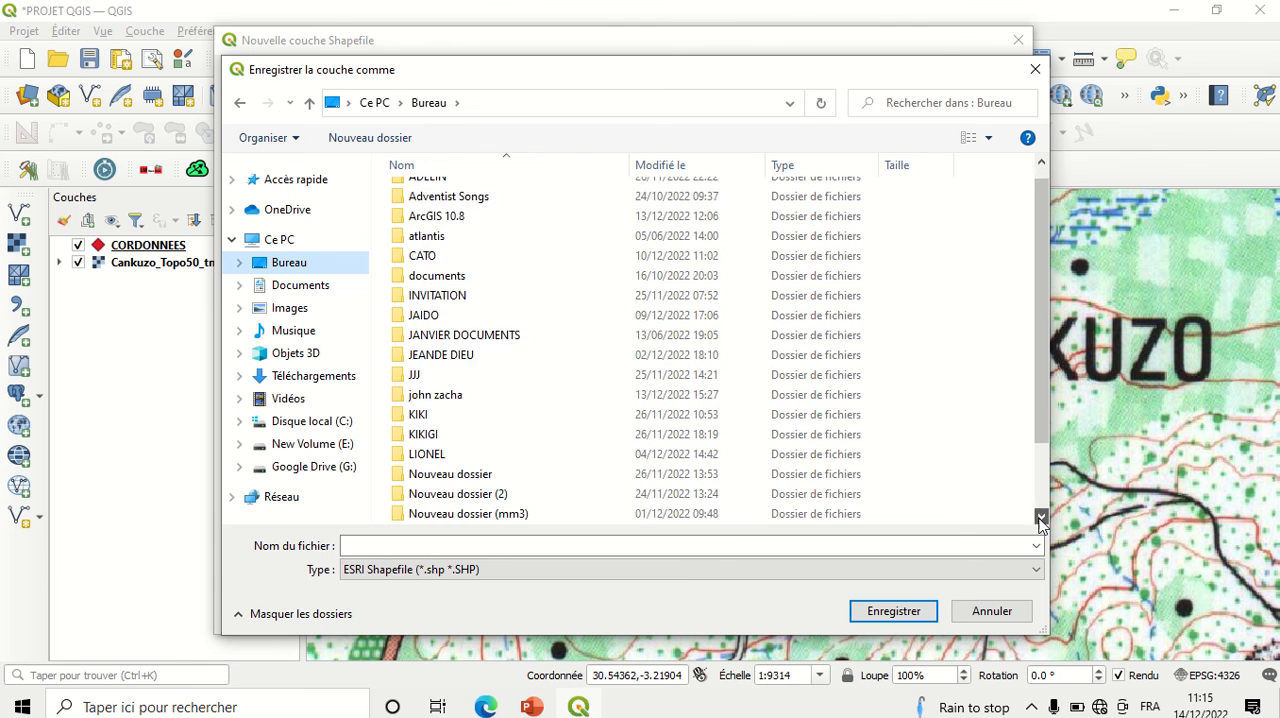
pyautogui.click(1041, 517)
pyautogui.click(1041, 517)
pyautogui.click(1041, 517)
pyautogui.click(1041, 517)
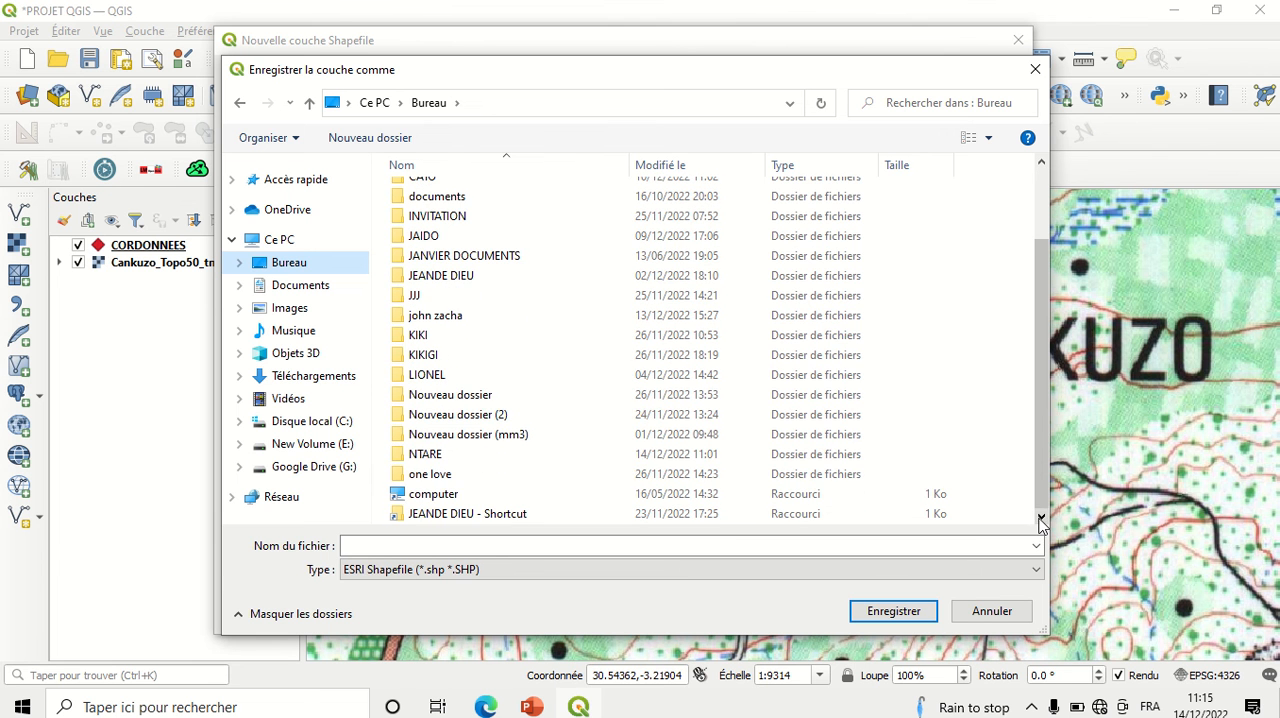
pyautogui.doubleClick(448, 458)
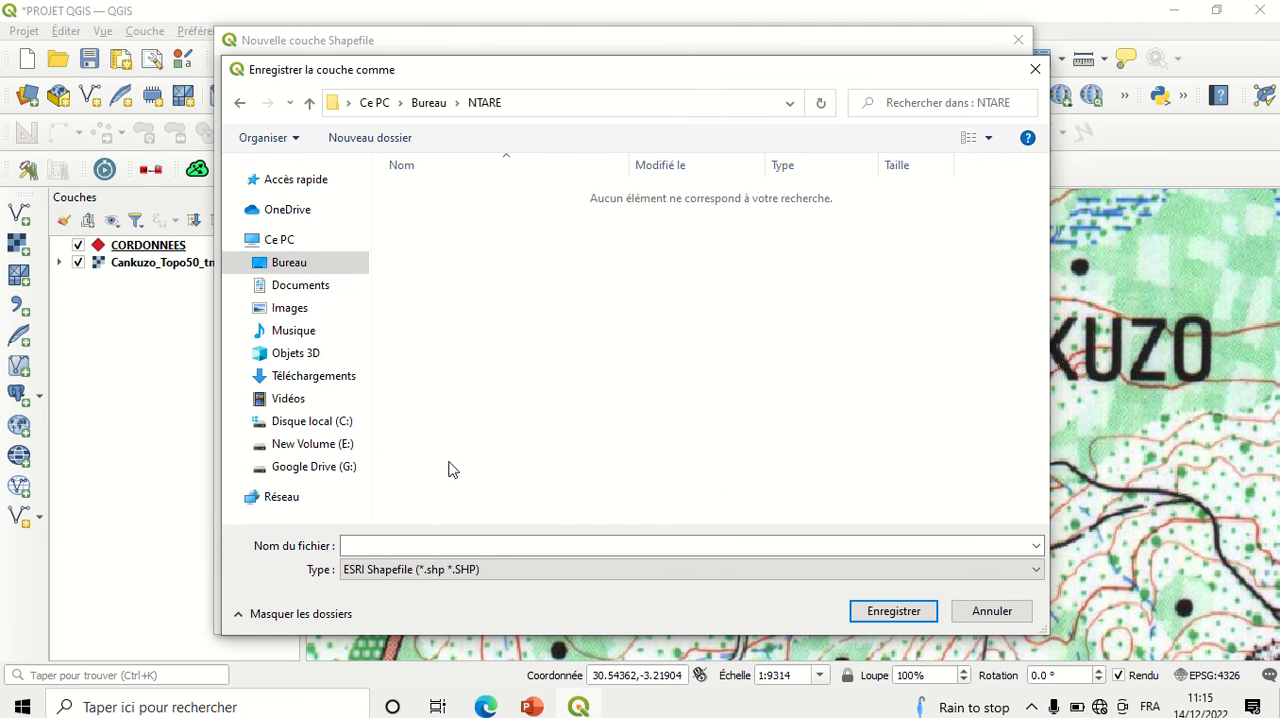
pyautogui.click(431, 545)
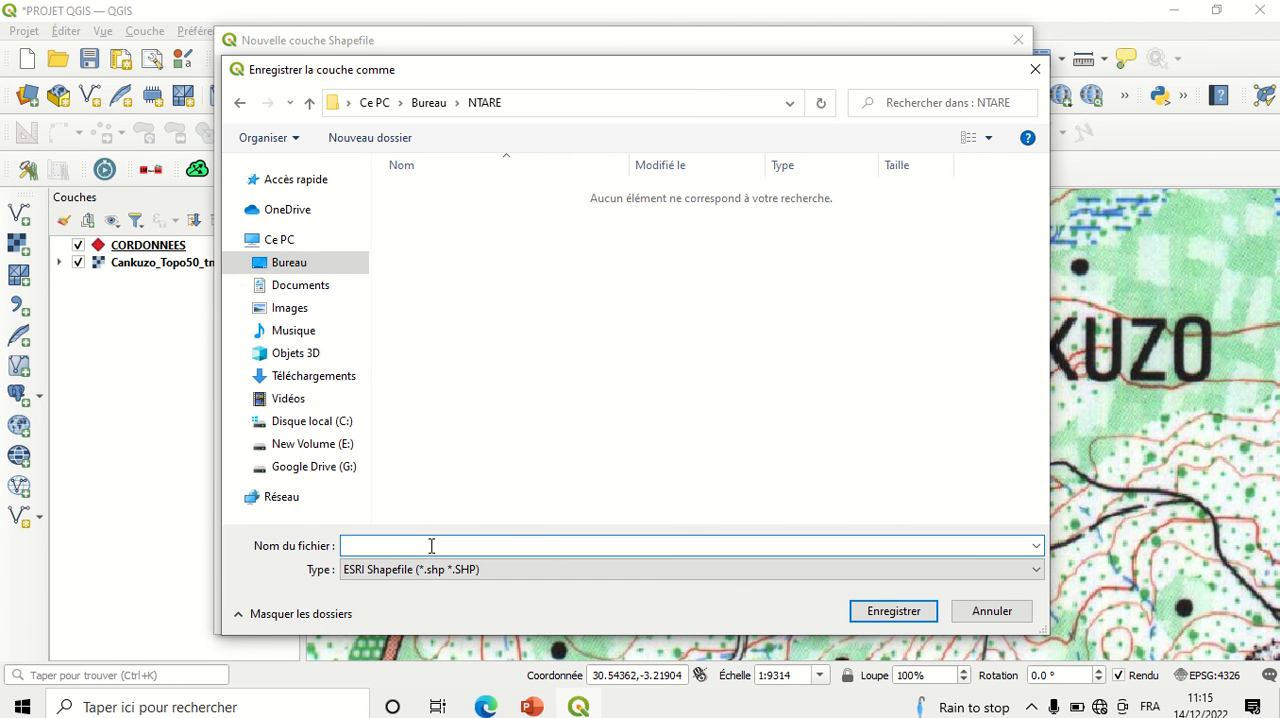
pyautogui.write('P')
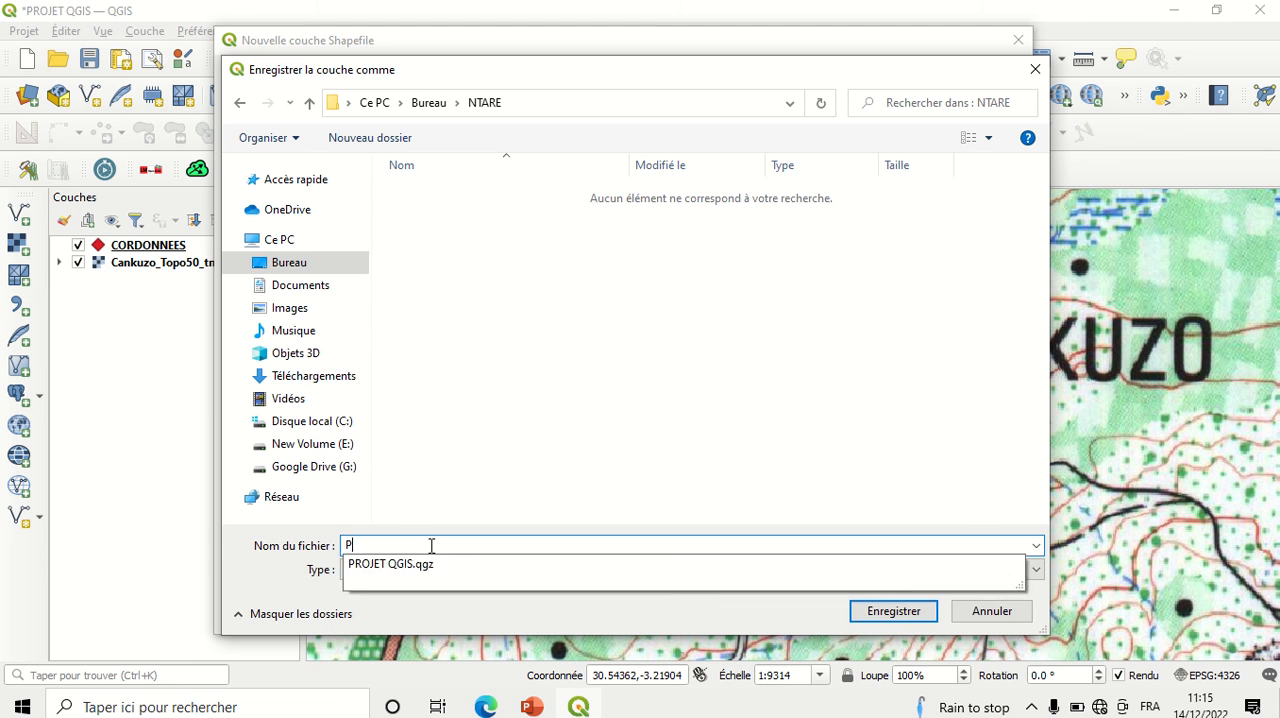
pyautogui.write('ARCE')
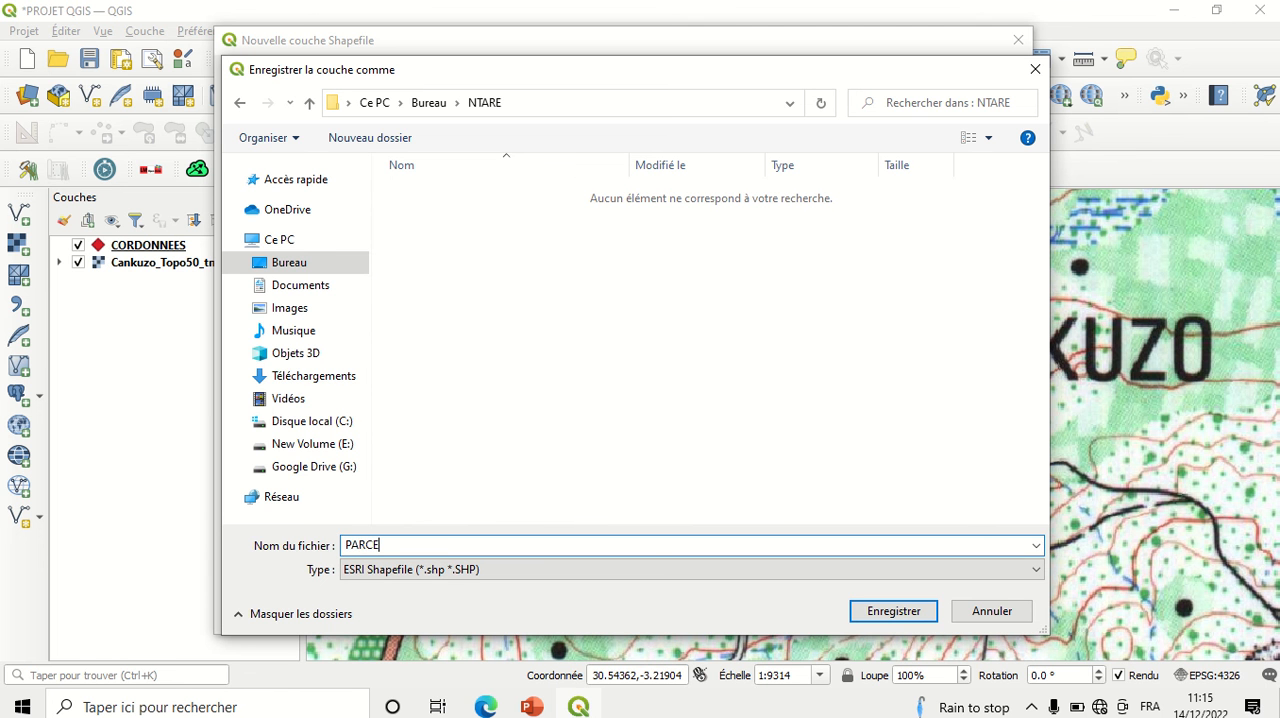
pyautogui.write('LLE')
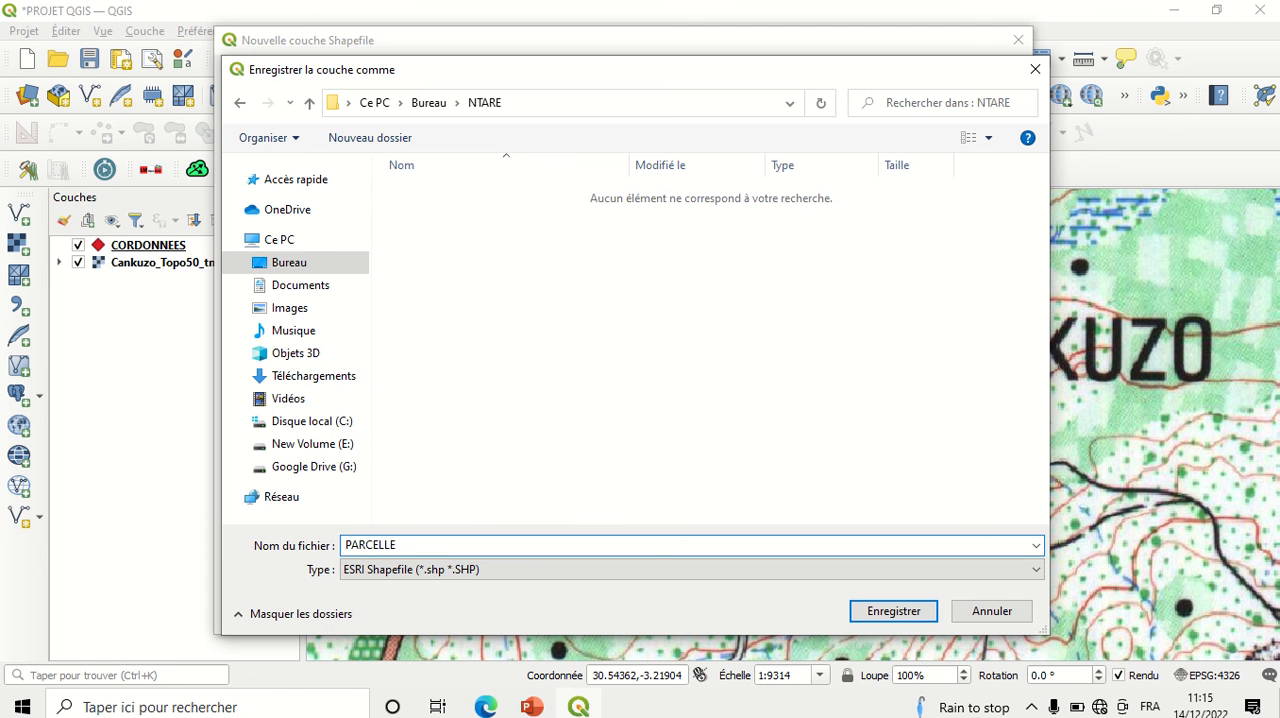
pyautogui.click(868, 612)
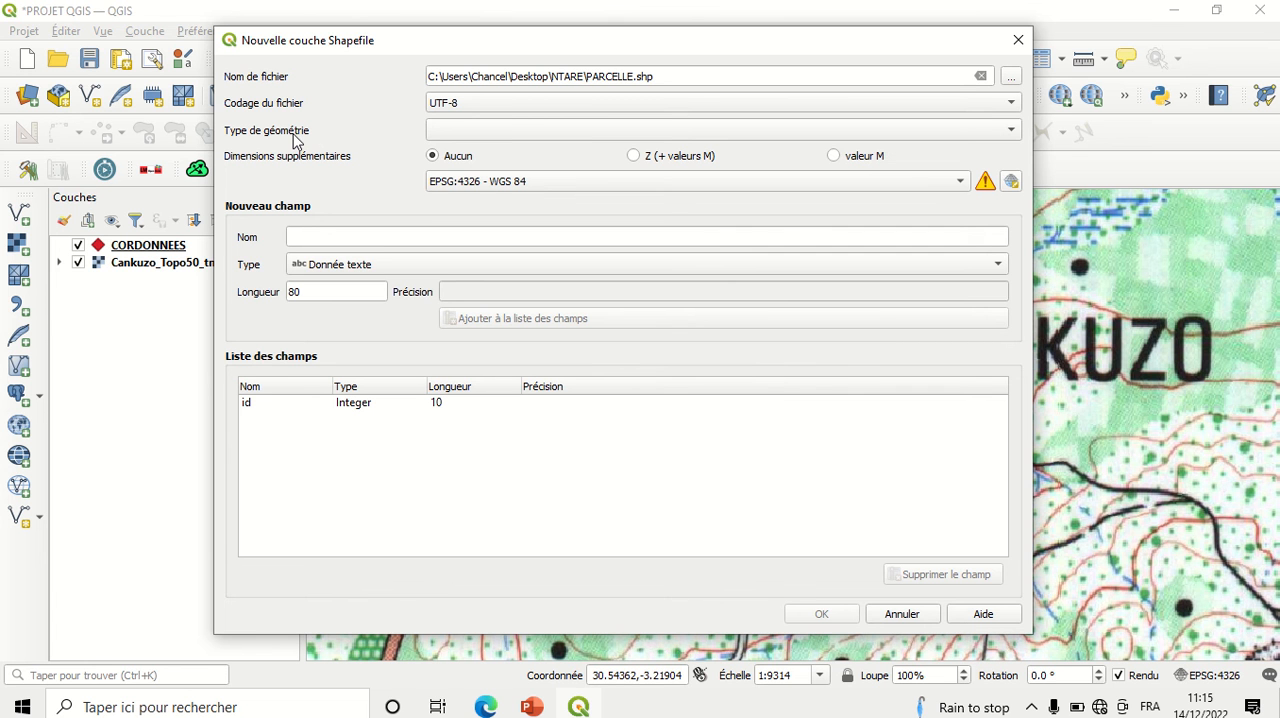
# Step: Create the PARCELLE layer with Polygone geometry and the EPSG:4326 - WGS 84 coordinate system
pyautogui.click(464, 133)
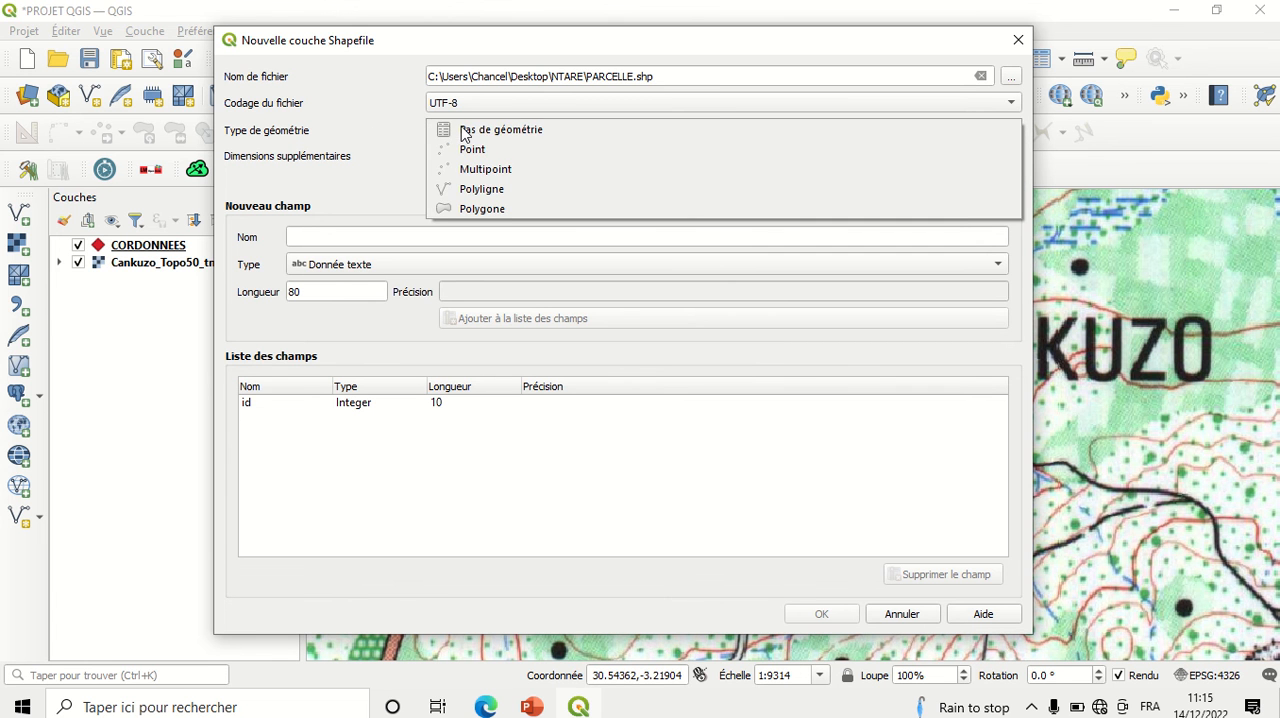
pyautogui.click(490, 209)
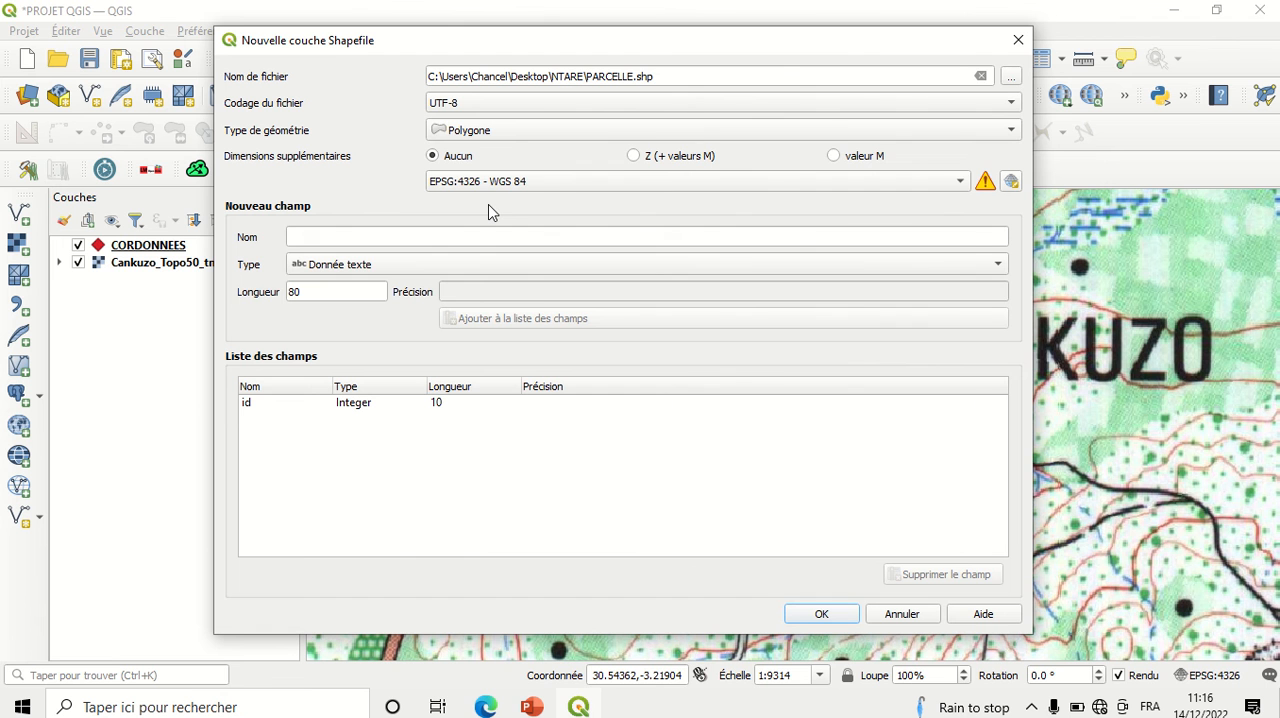
pyautogui.click(527, 185)
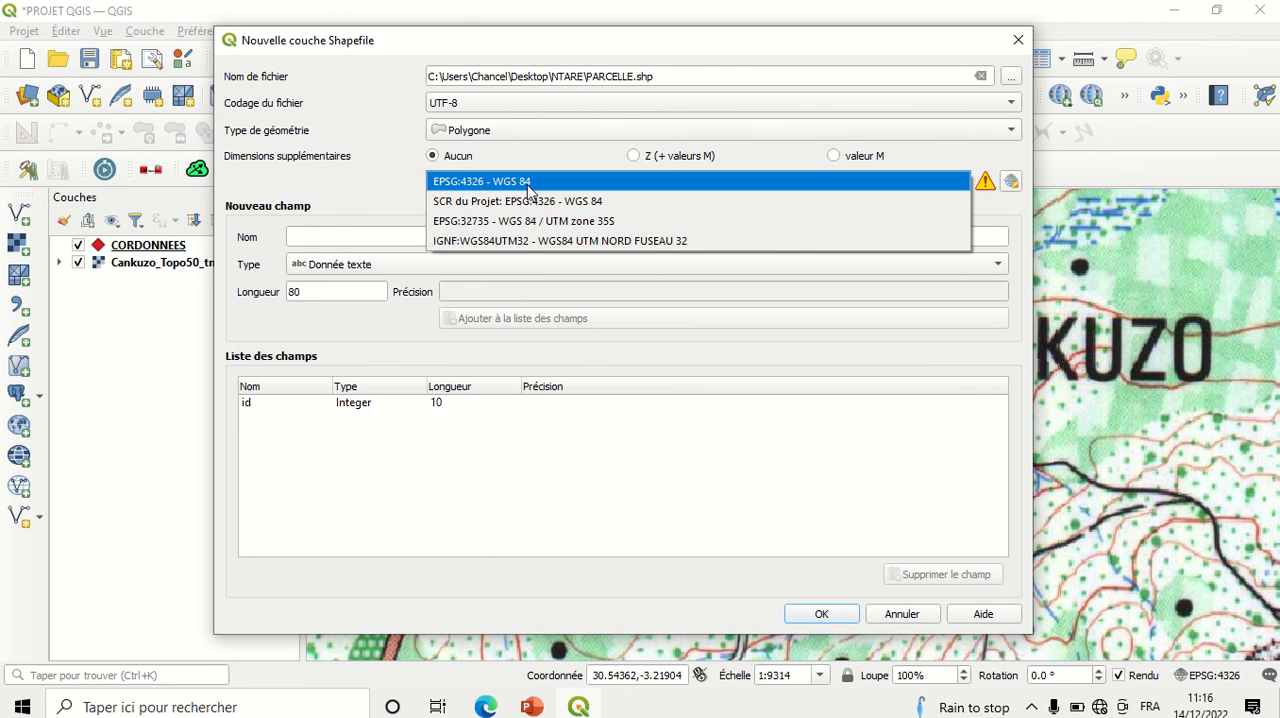
pyautogui.click(528, 184)
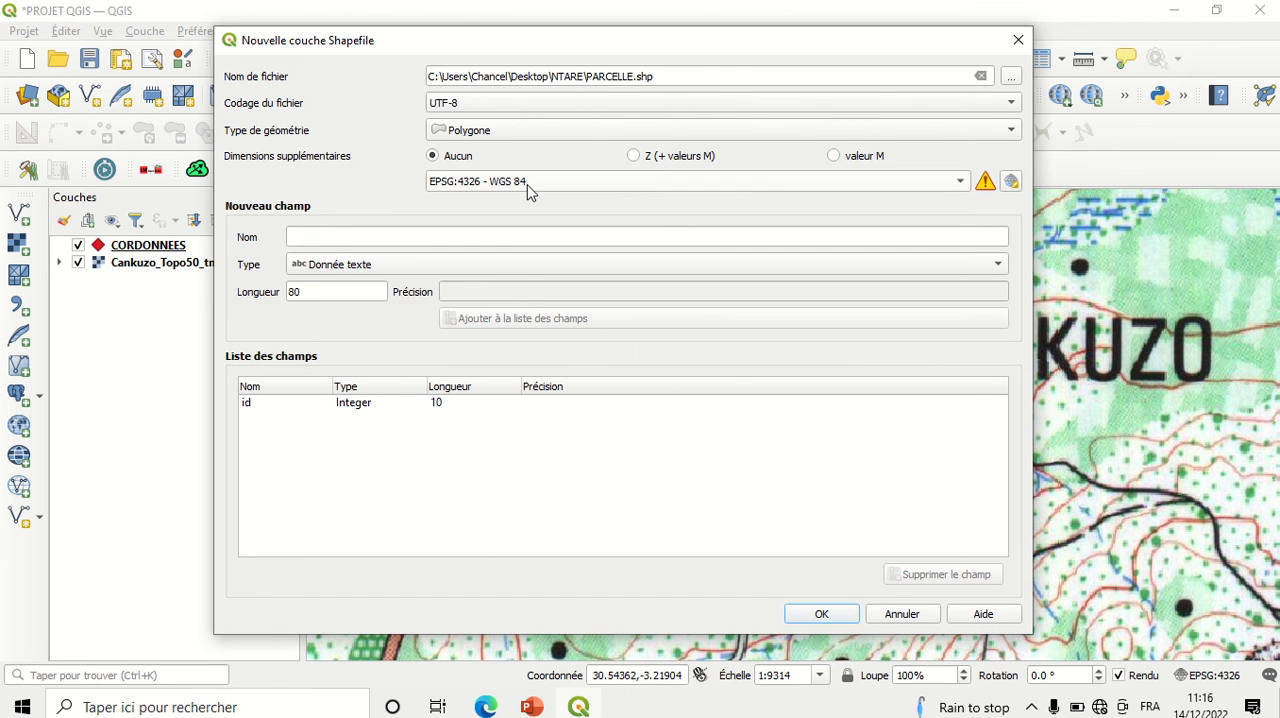
pyautogui.click(822, 614)
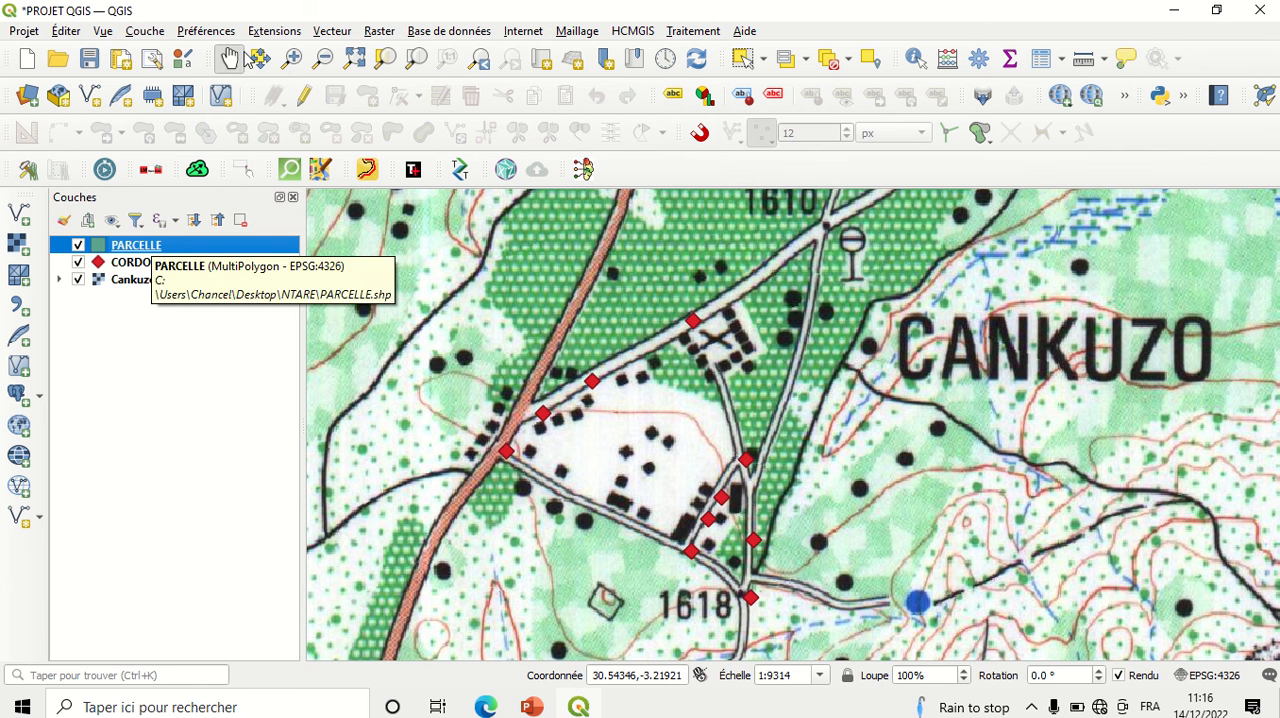
# Step: Put the PARCELLE layer in edit mode for adding a polygon, with snapping enabled
pyautogui.click(305, 98)
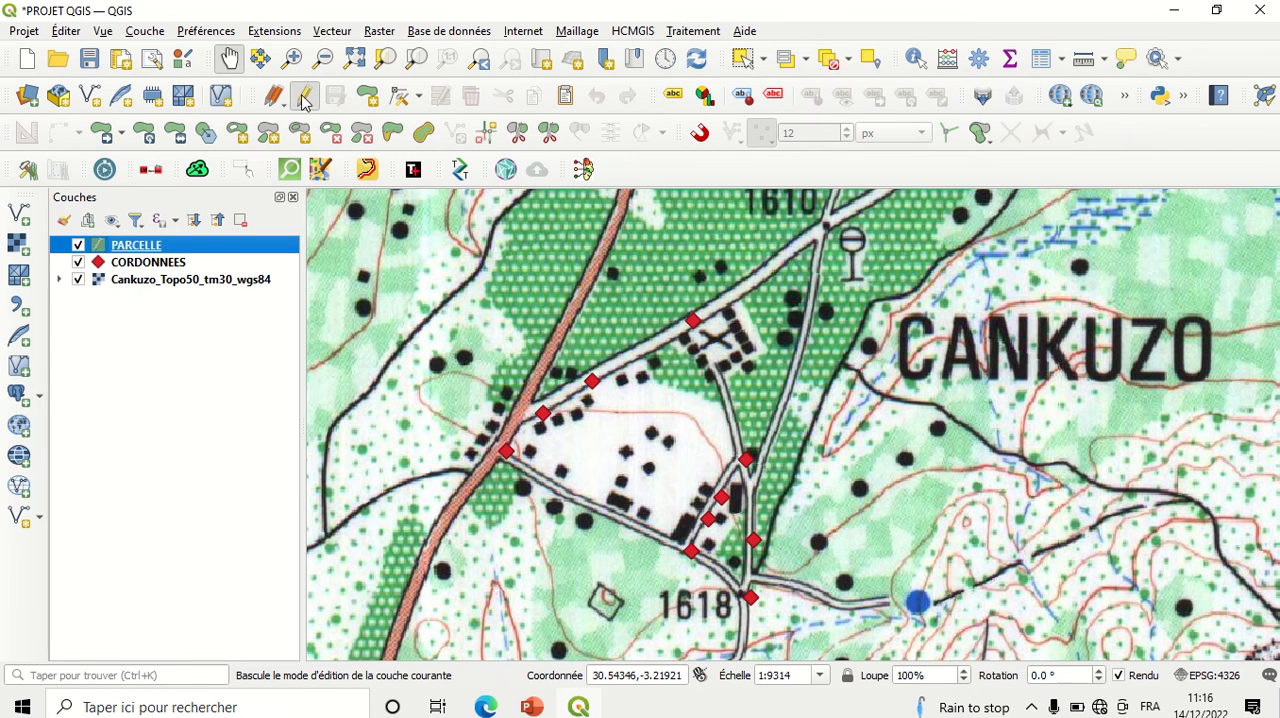
pyautogui.click(369, 96)
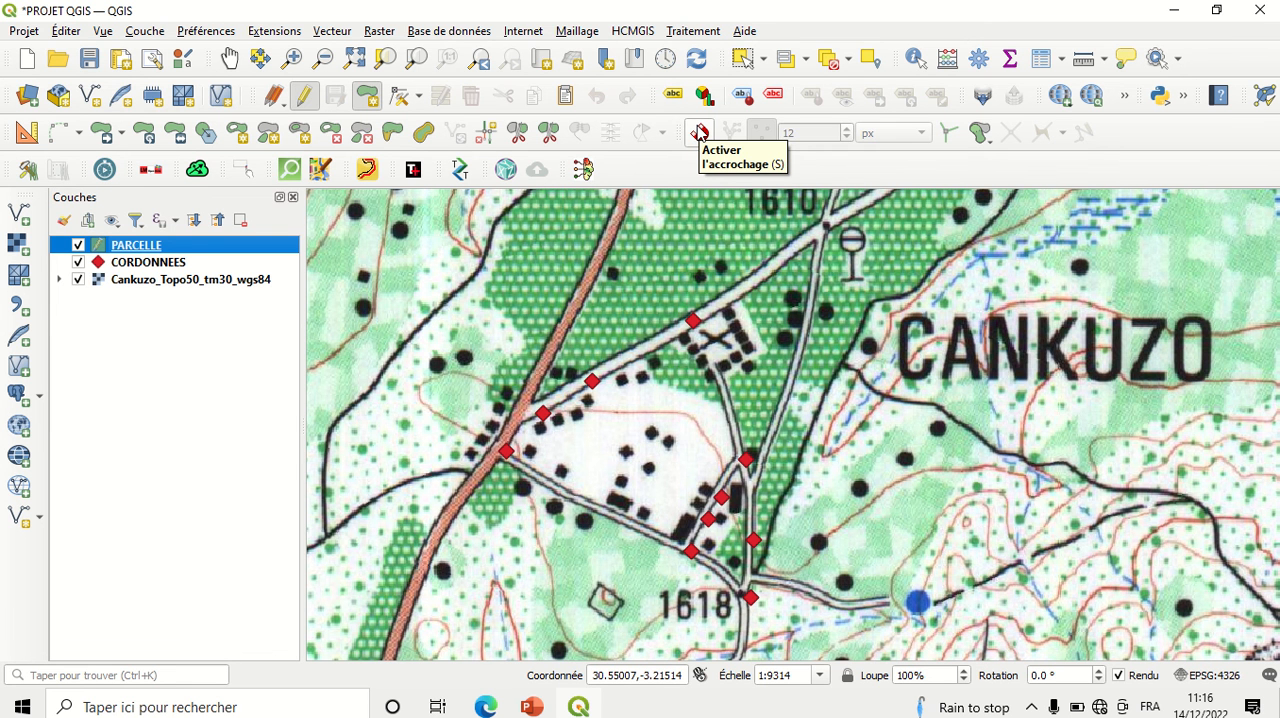
pyautogui.click(700, 133)
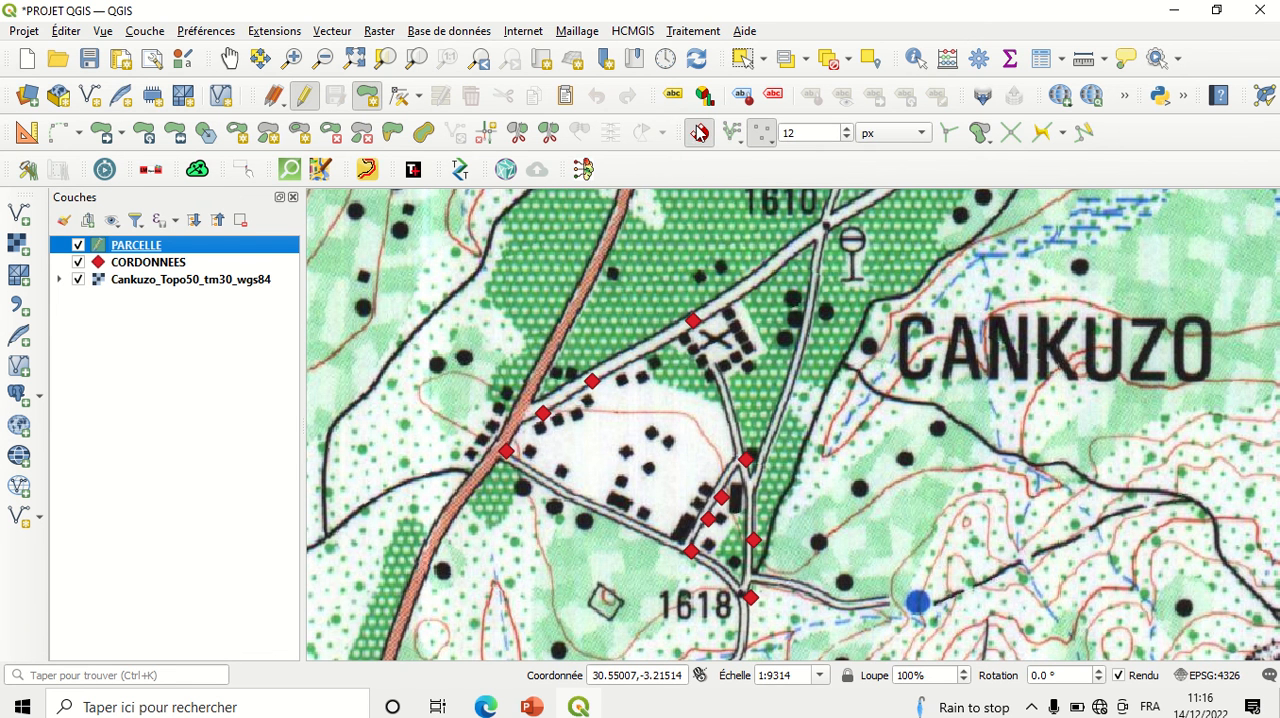
# Step: Draw the parcel polygon clockwise around the town block, snapping its corners to the surrounding CORDONNEES points and closing it at the starting point
pyautogui.click(591, 380)
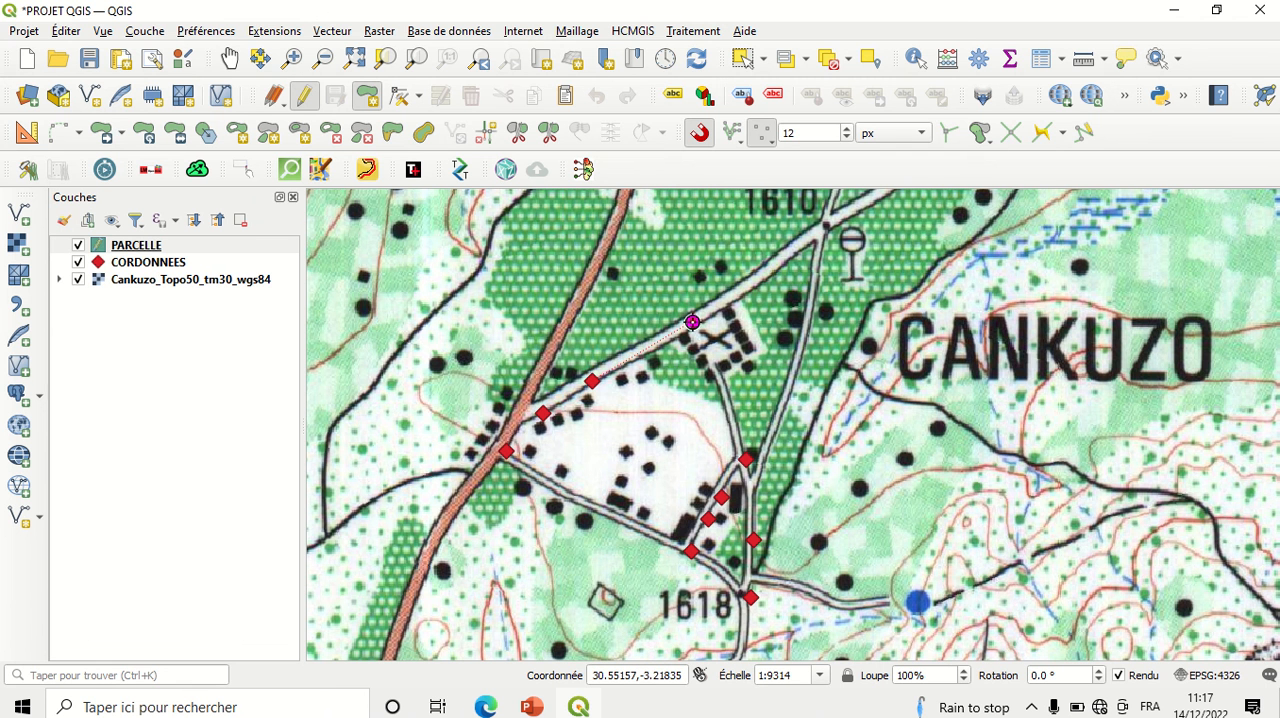
pyautogui.click(692, 322)
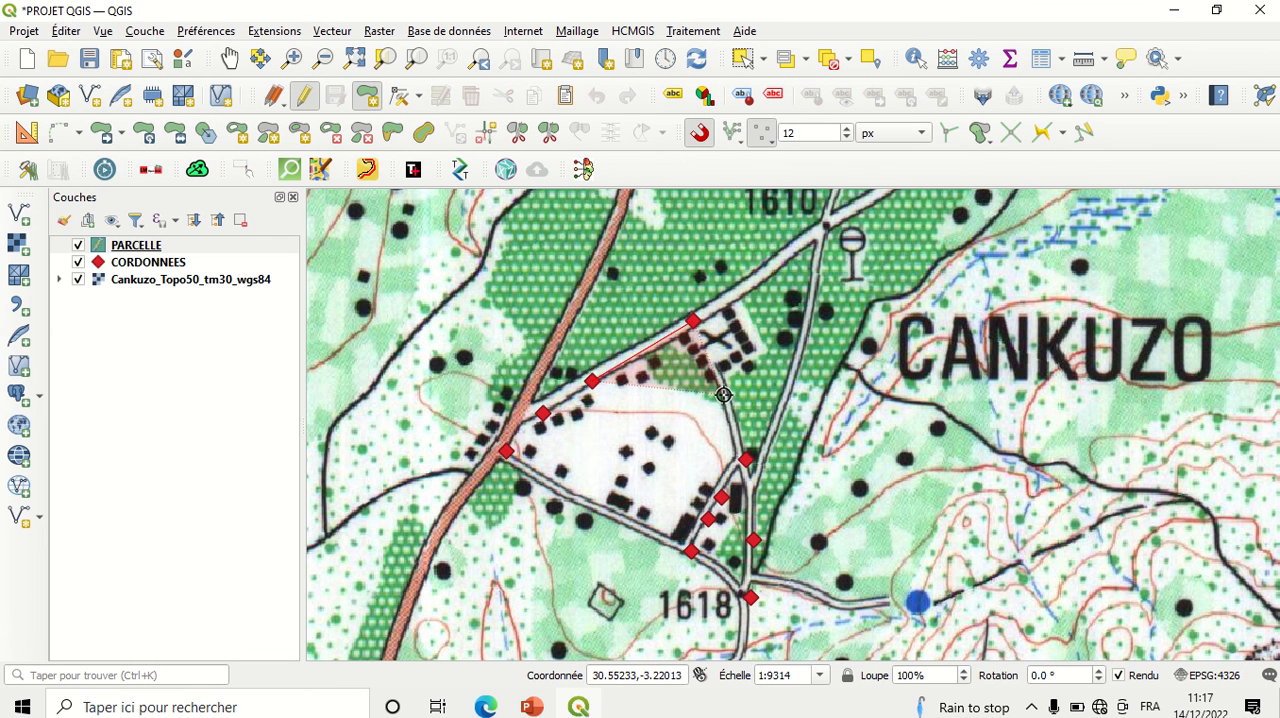
pyautogui.click(746, 459)
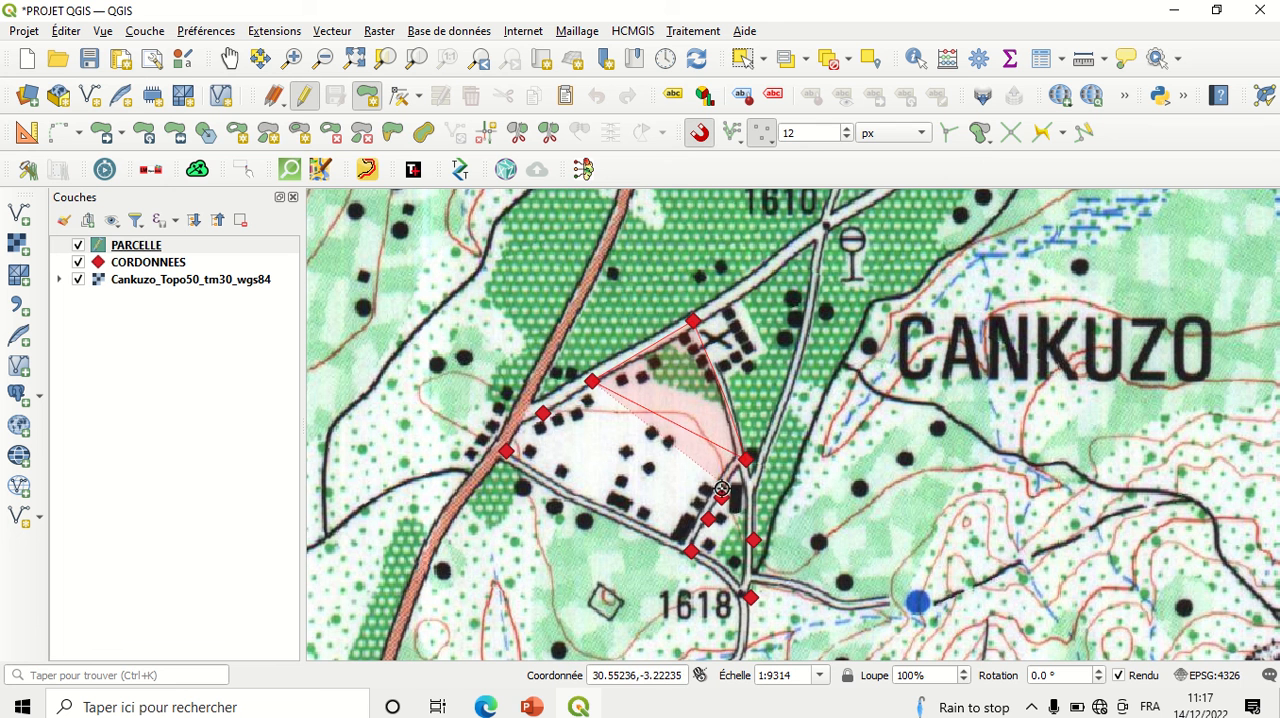
pyautogui.click(719, 497)
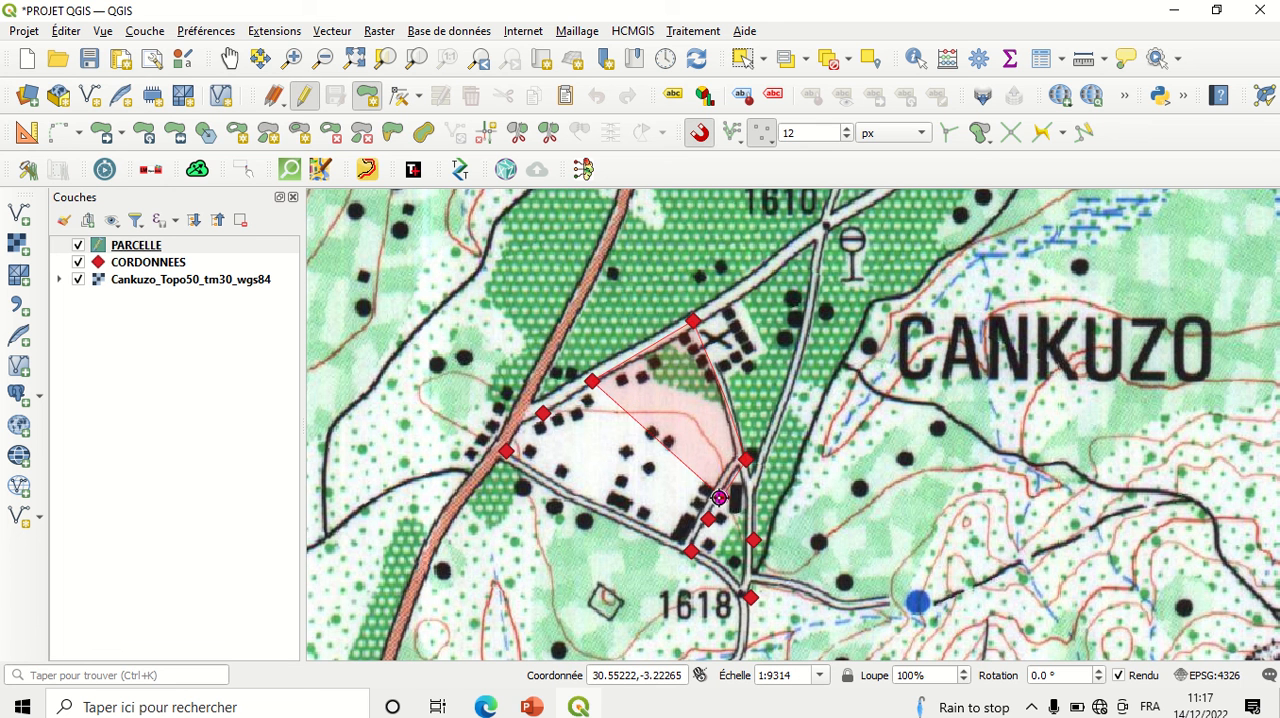
pyautogui.click(690, 548)
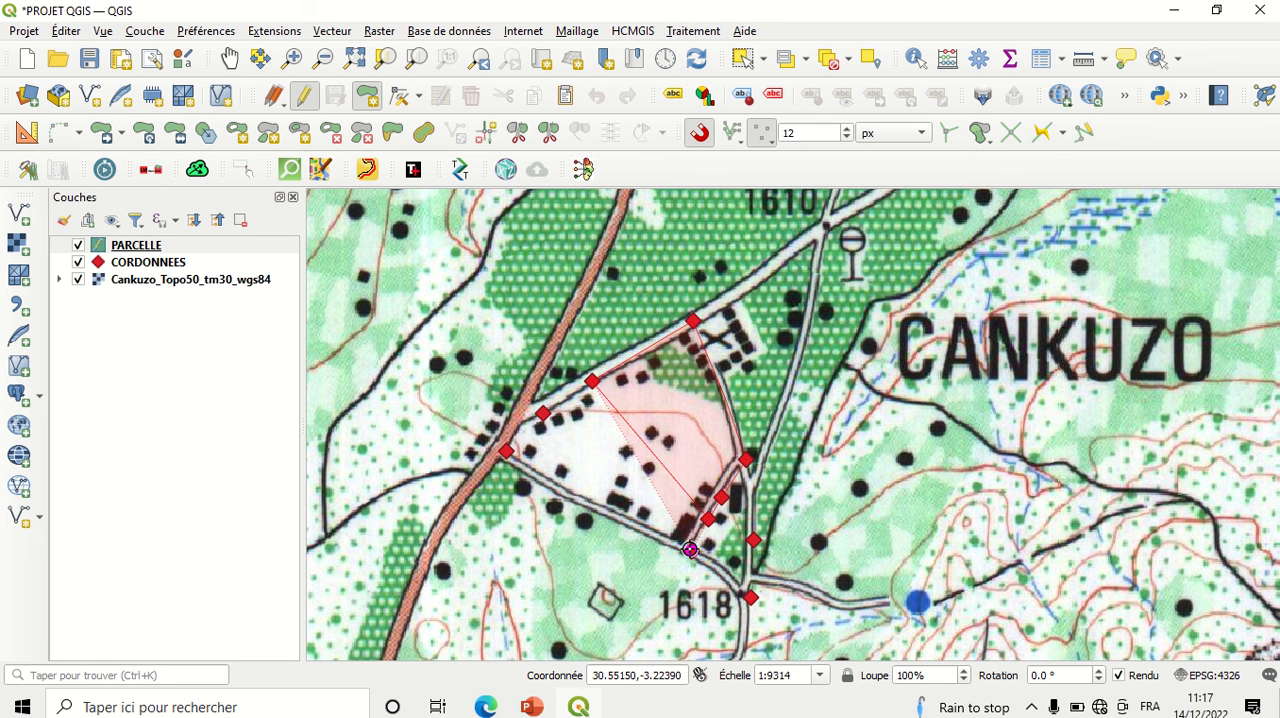
pyautogui.click(507, 452)
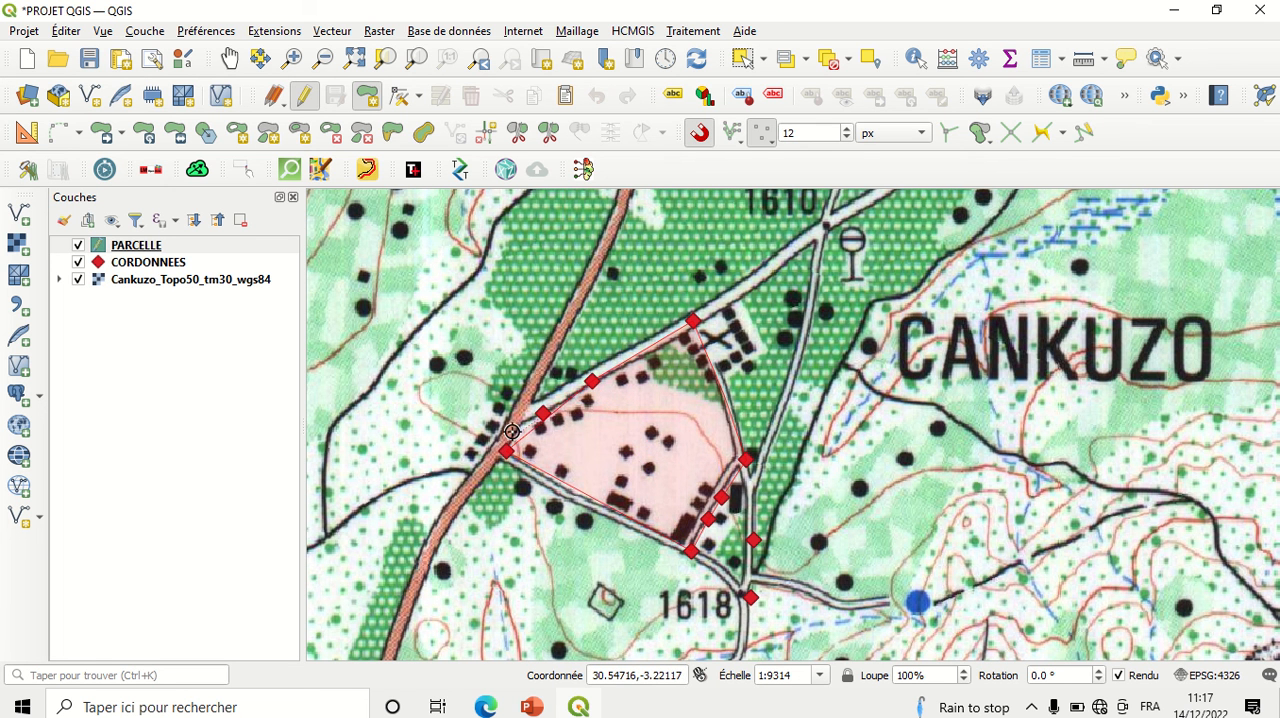
pyautogui.click(543, 415)
pyautogui.click(591, 383)
pyautogui.rightClick(637, 403)
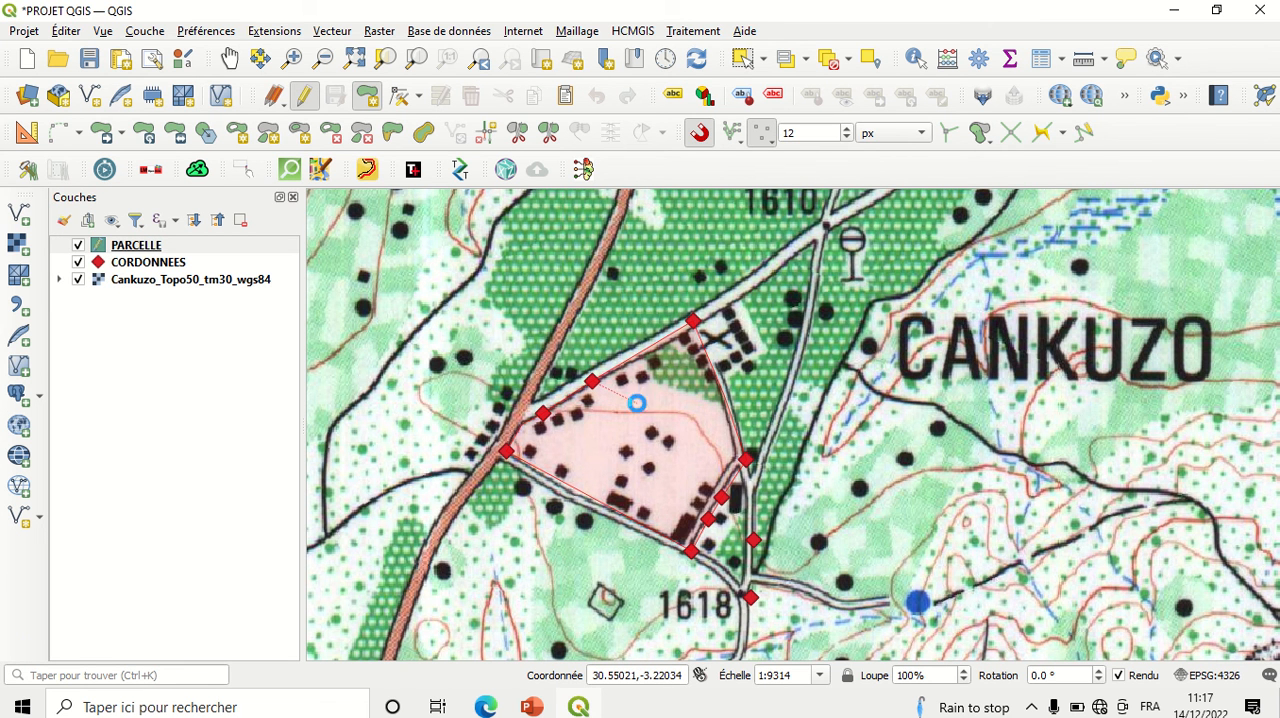
pyautogui.click(637, 403)
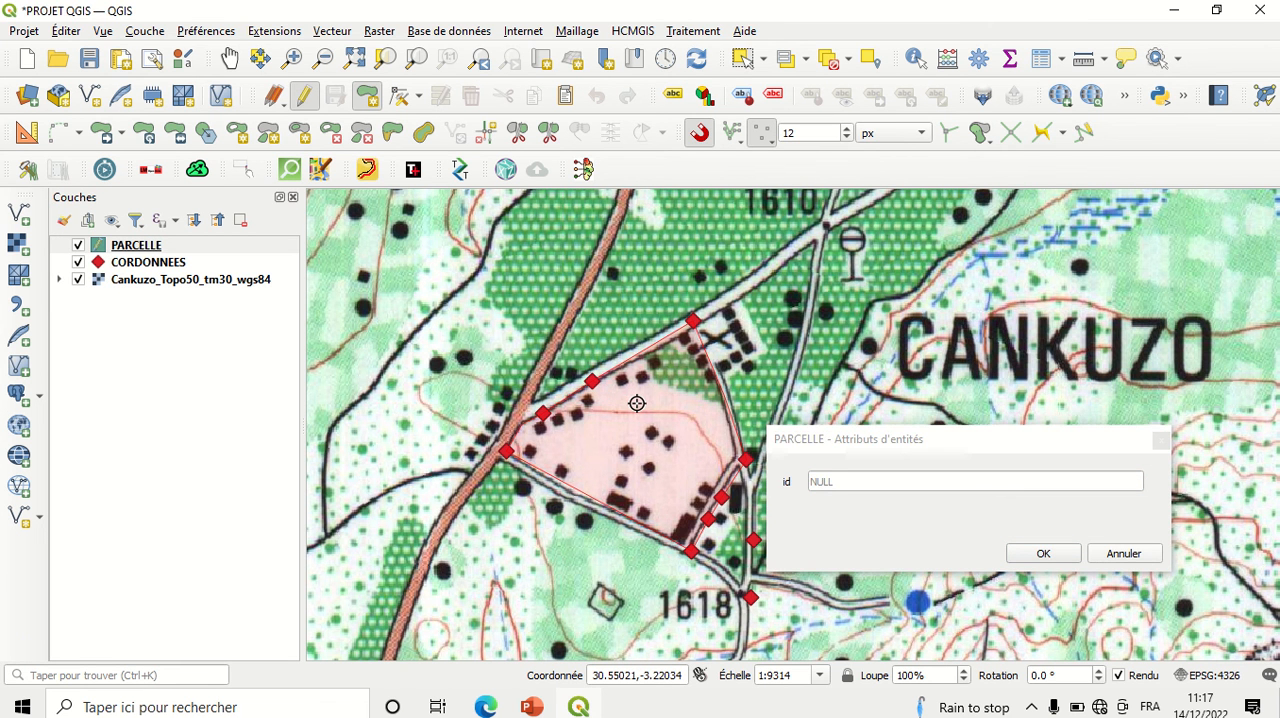
# Step: Set the new polygon's id attribute to 1
pyautogui.click(840, 480)
pyautogui.write('1')
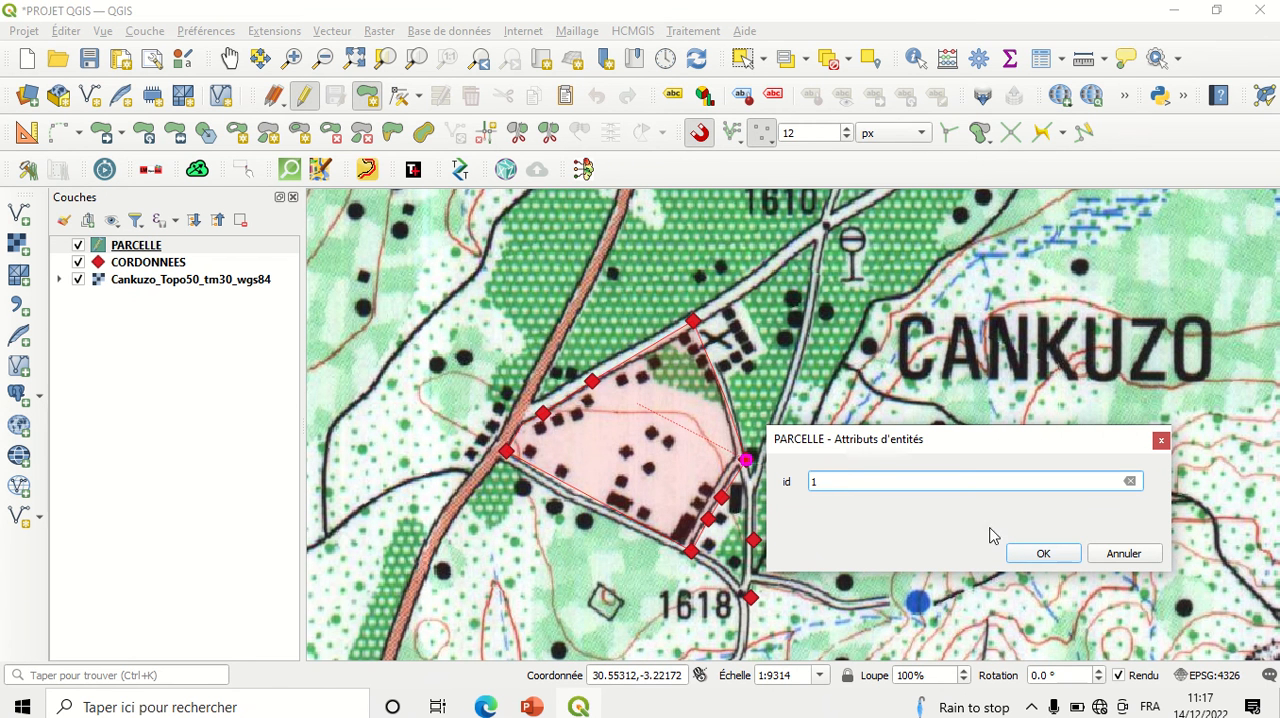
pyautogui.click(1042, 555)
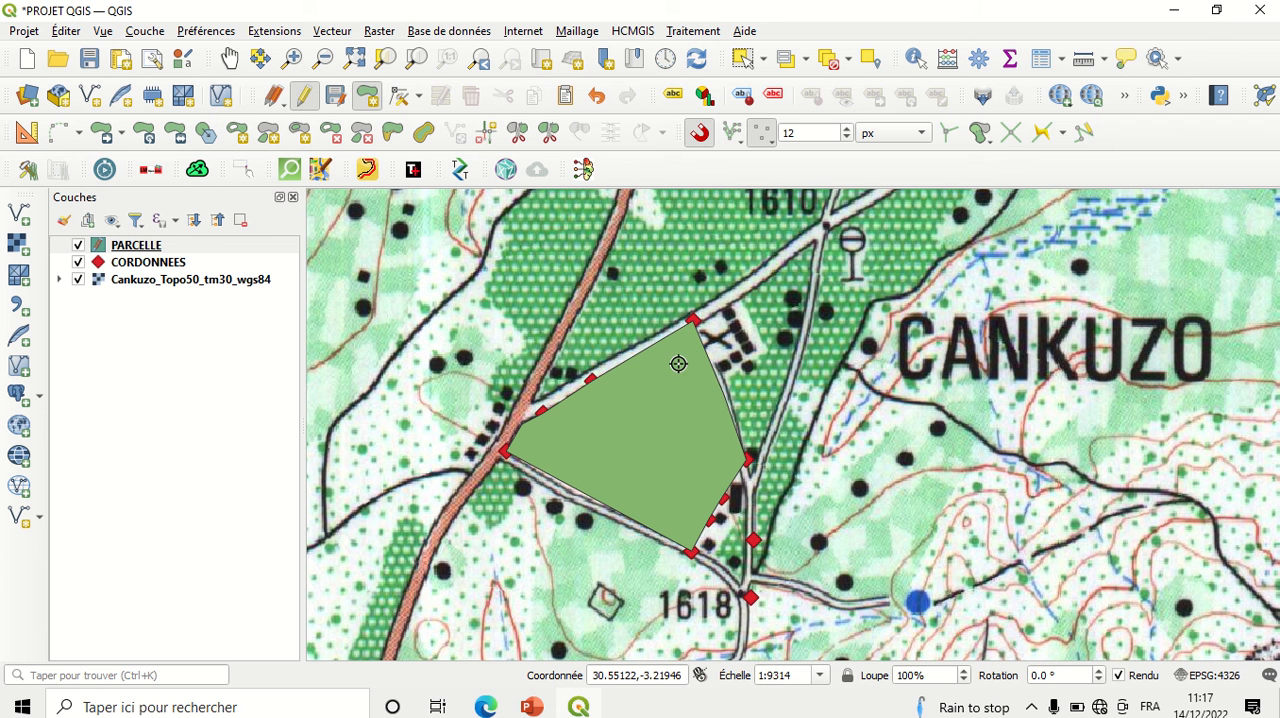
# Step: Stop editing the PARCELLE layer and save its changes
pyautogui.click(307, 103)
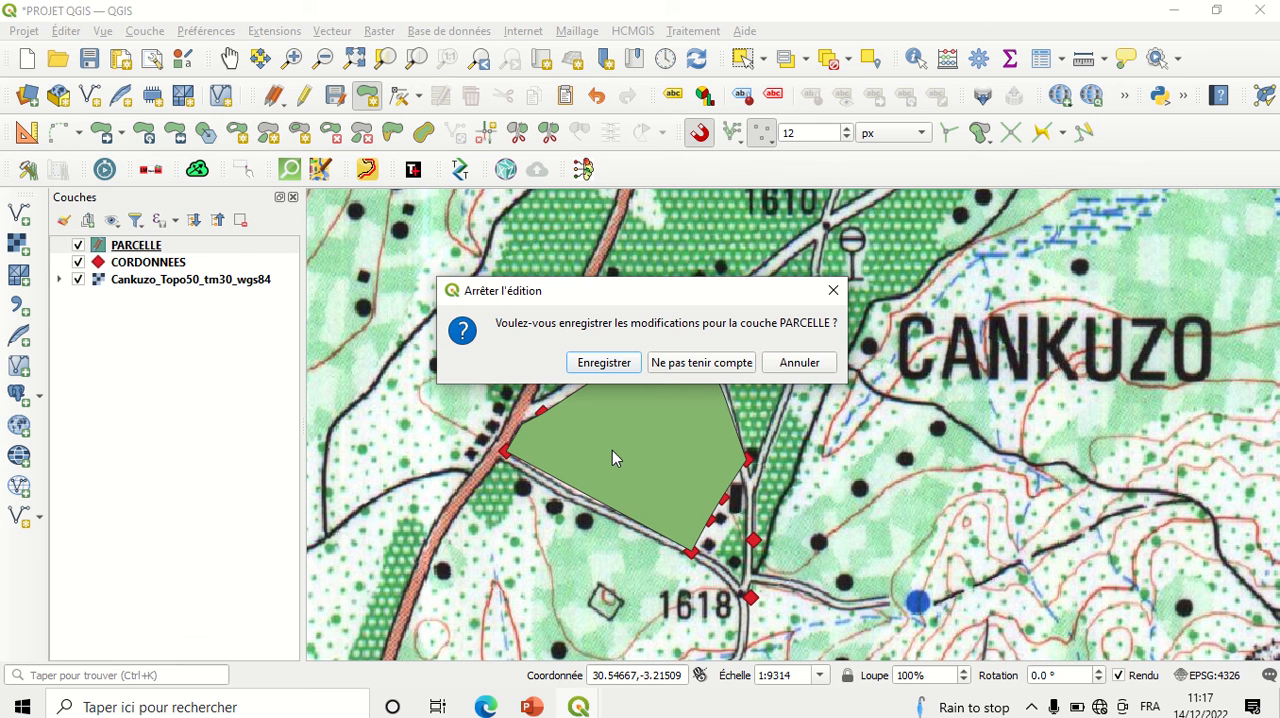
pyautogui.click(604, 362)
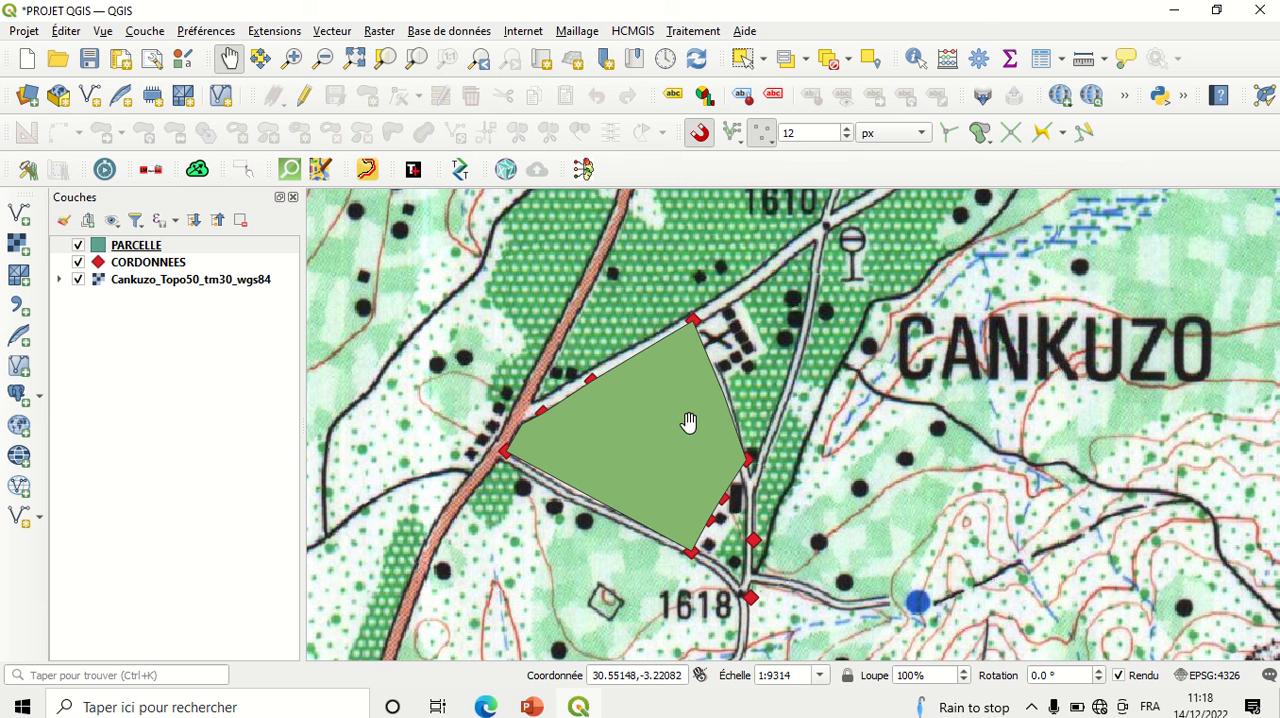
pyautogui.scroll(-2, 688, 422)
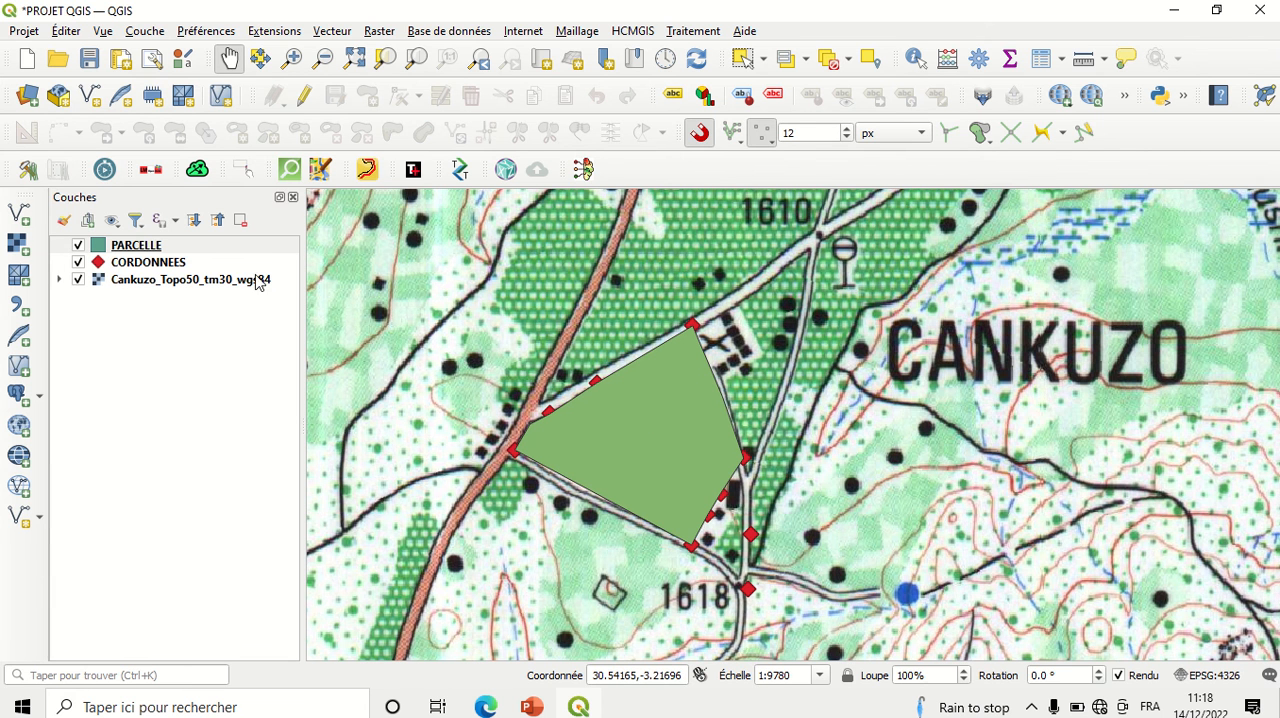
# Step: Hide the PARCELLE and CORDONNEES layers one after the other and make both visible again
pyautogui.click(79, 246)
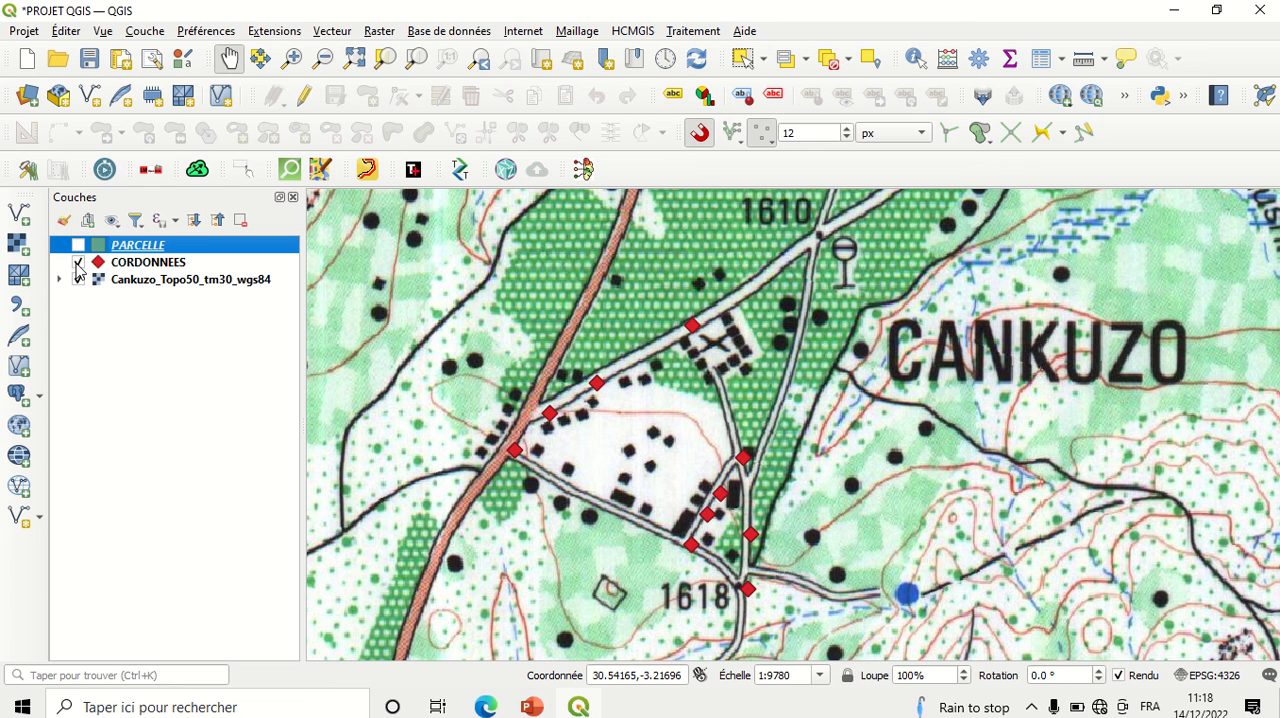
pyautogui.click(78, 263)
pyautogui.click(78, 263)
pyautogui.click(78, 246)
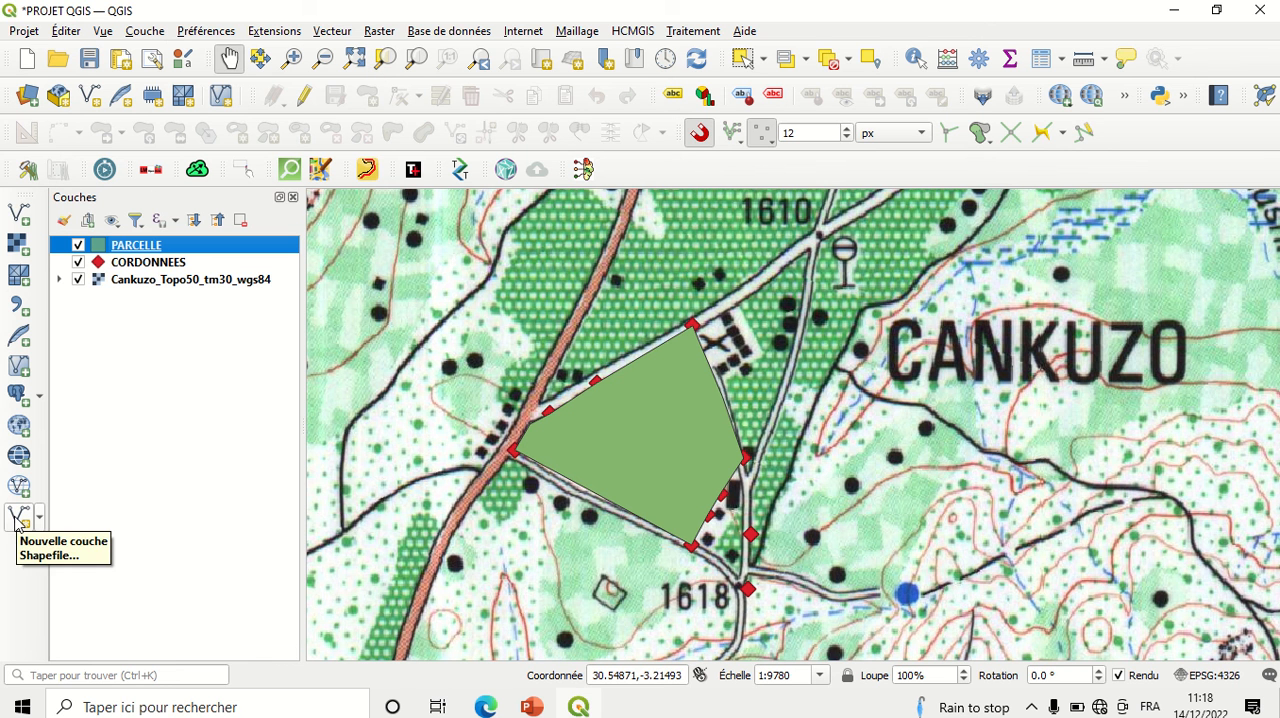
# Step: Create a new Shapefile layer saved as ROUTE in the NTARE folder, with Polyligne geometry
pyautogui.click(144, 34)
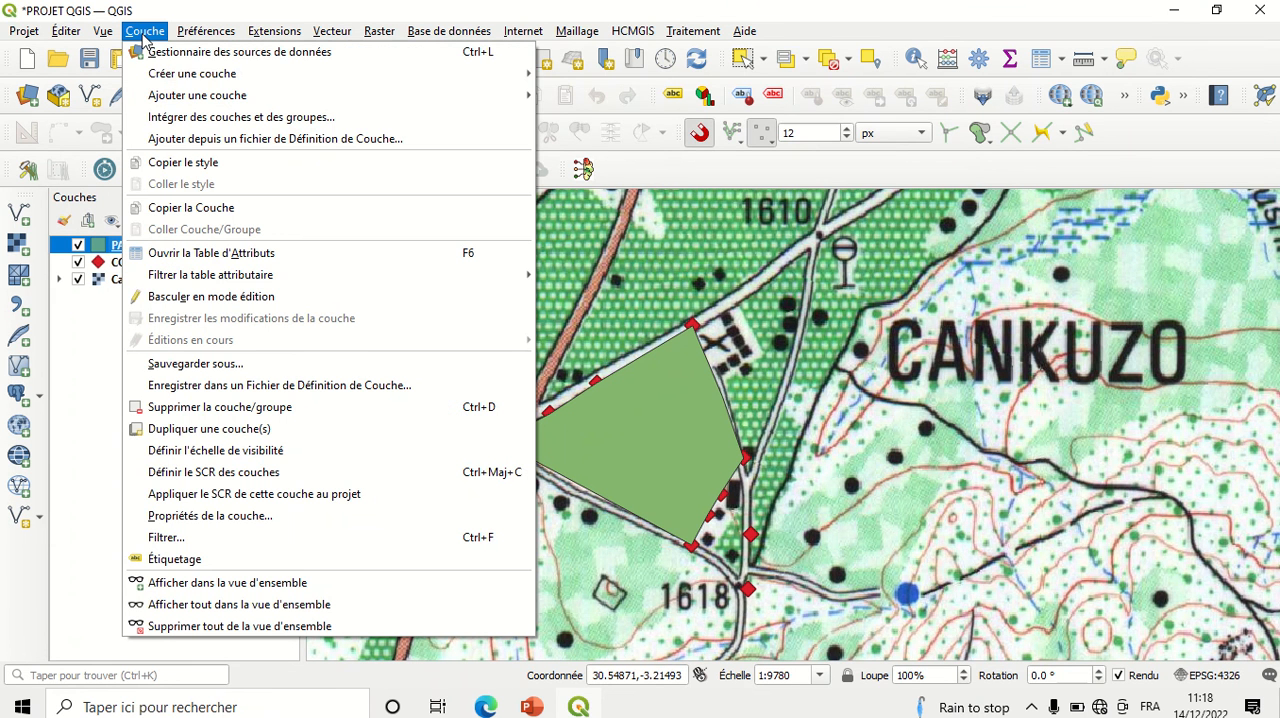
pyautogui.moveTo(160, 74)
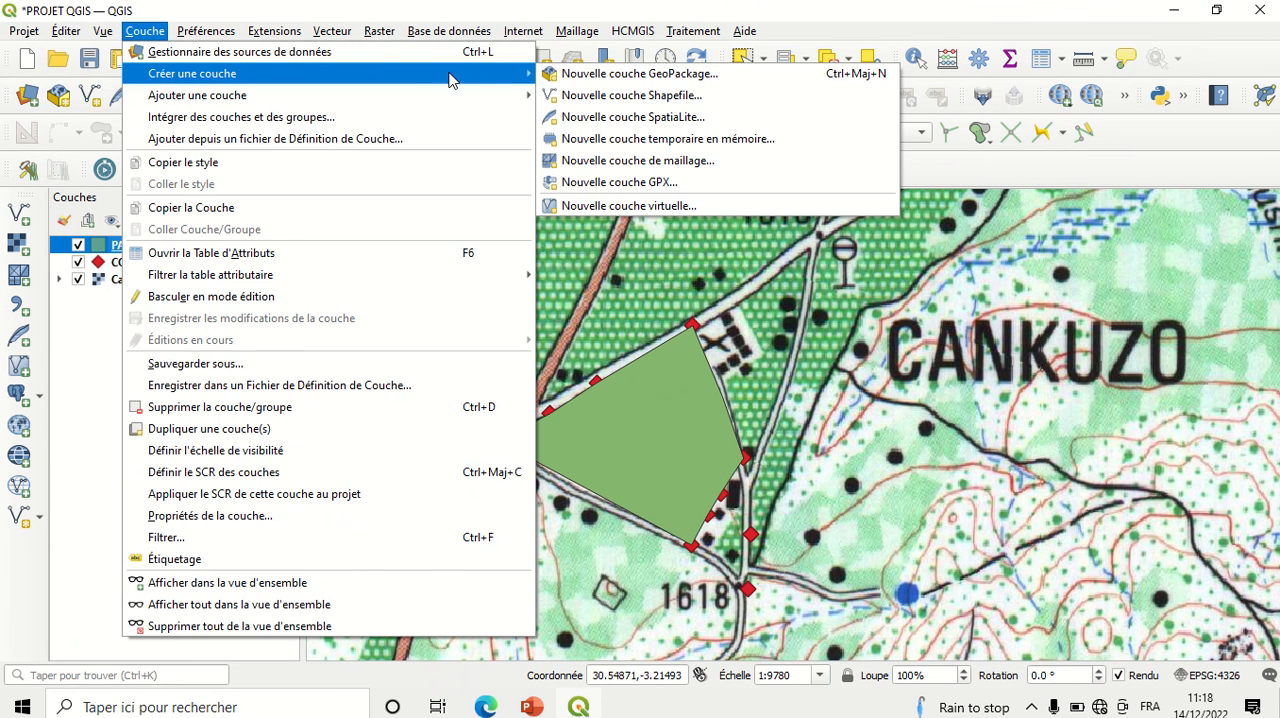
pyautogui.click(565, 96)
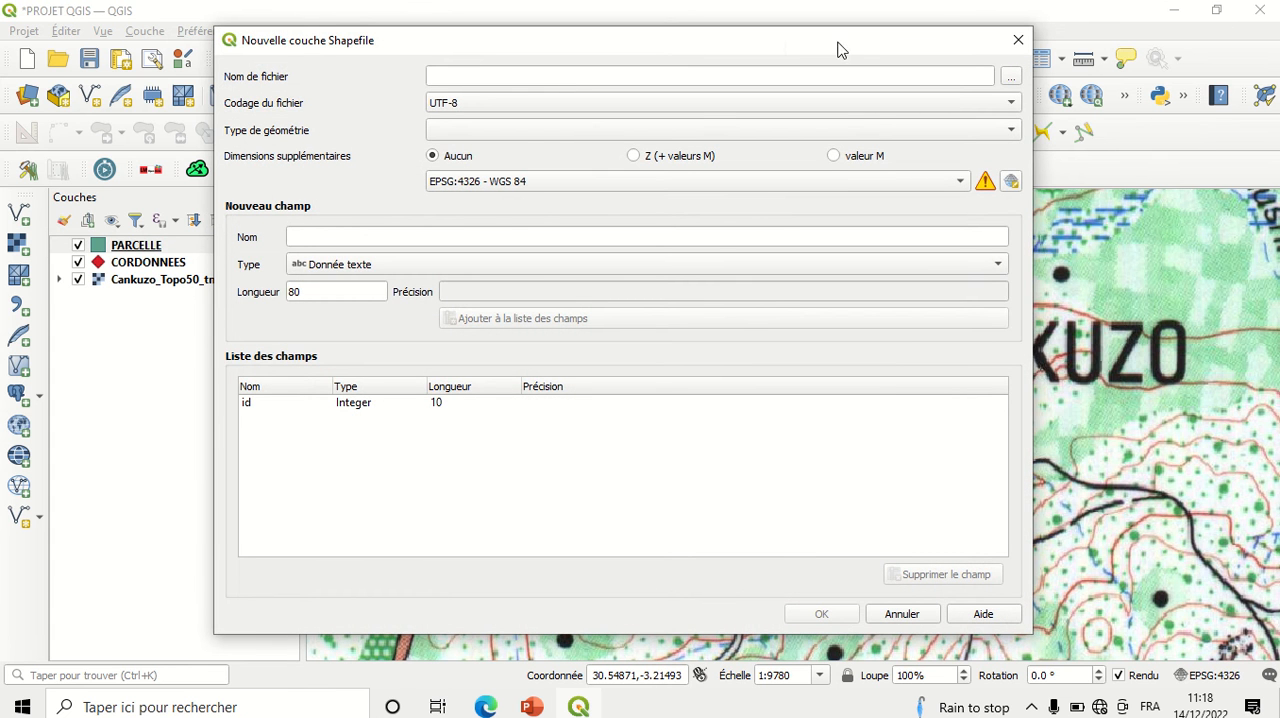
pyautogui.click(1011, 77)
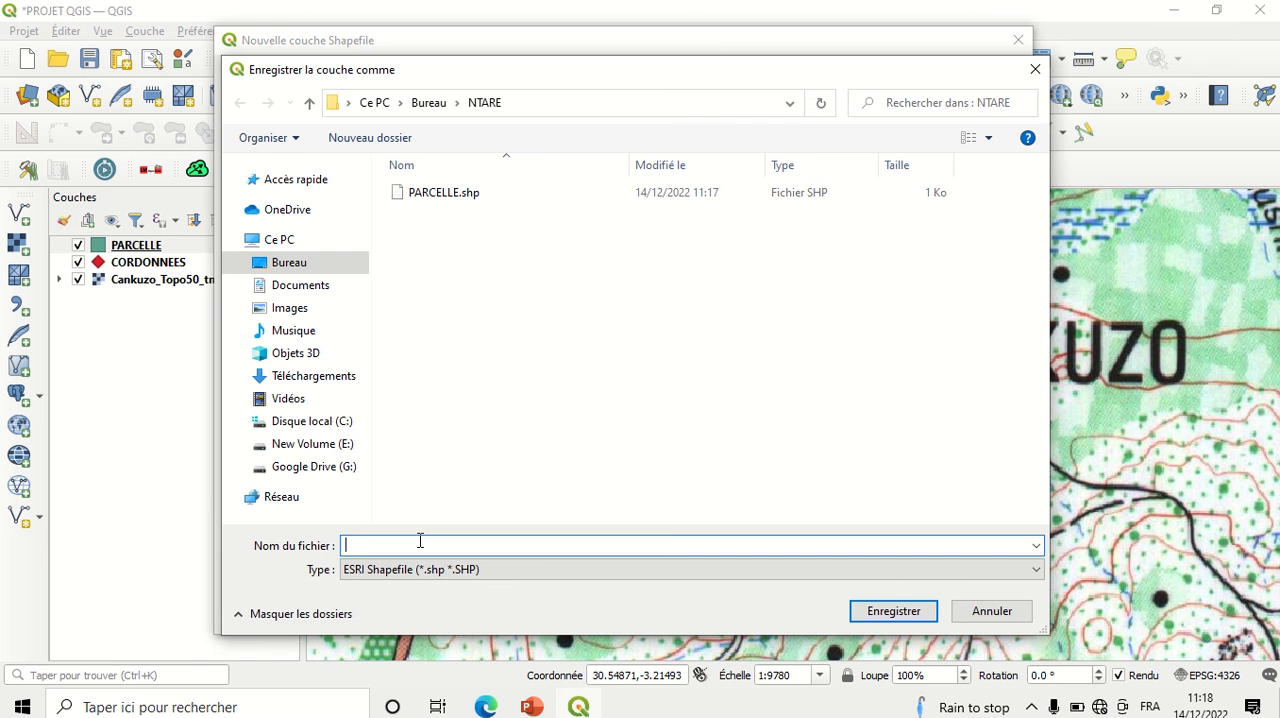
pyautogui.write('RU')
pyautogui.write('OUTE')
pyautogui.click(870, 612)
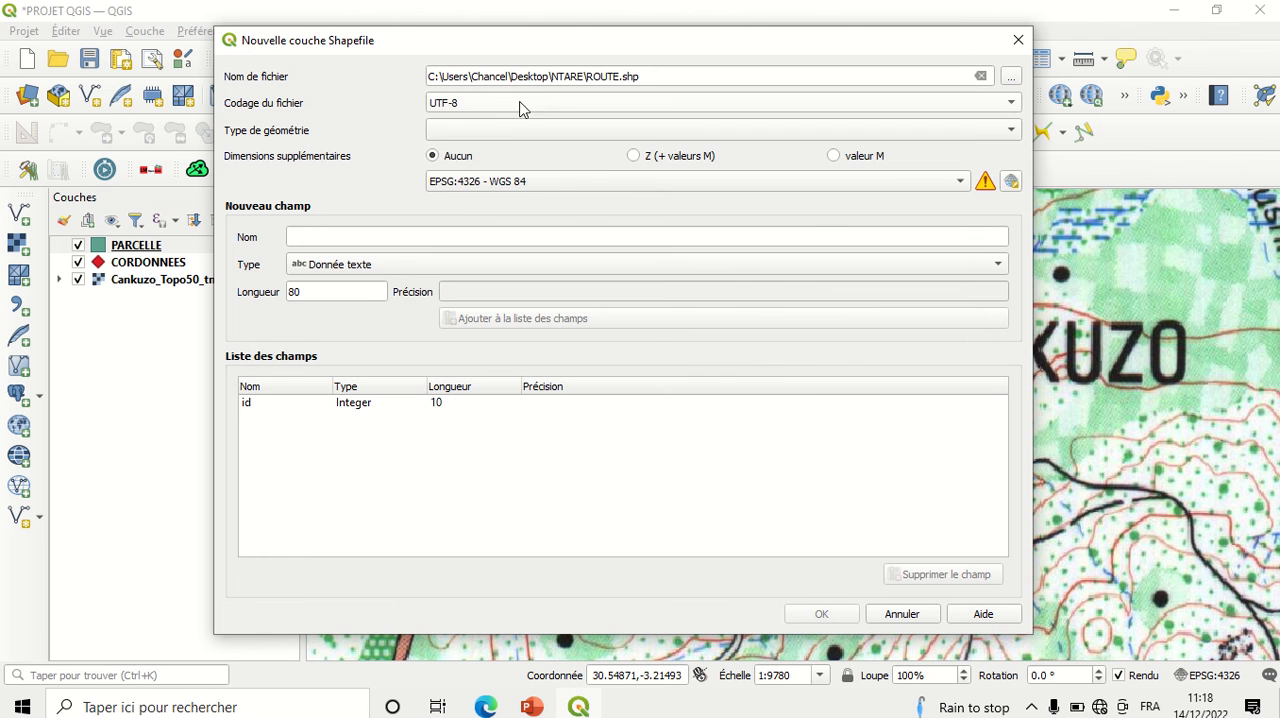
pyautogui.click(510, 135)
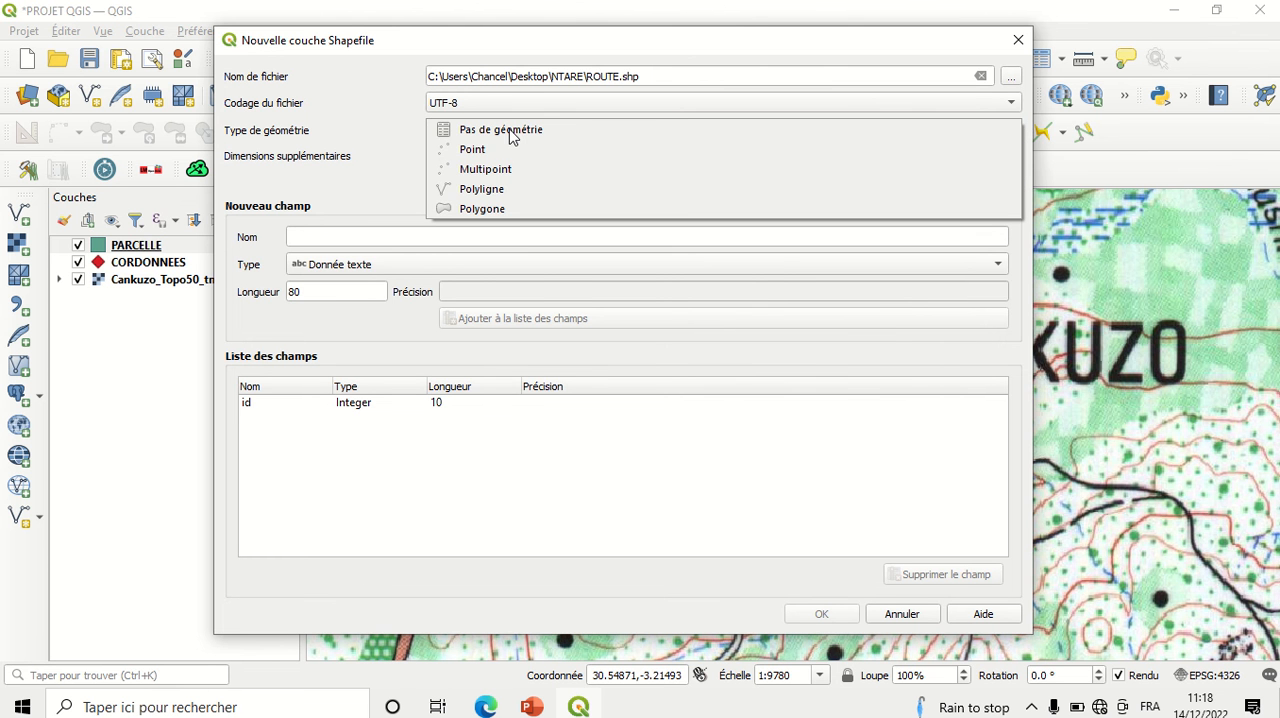
pyautogui.click(497, 190)
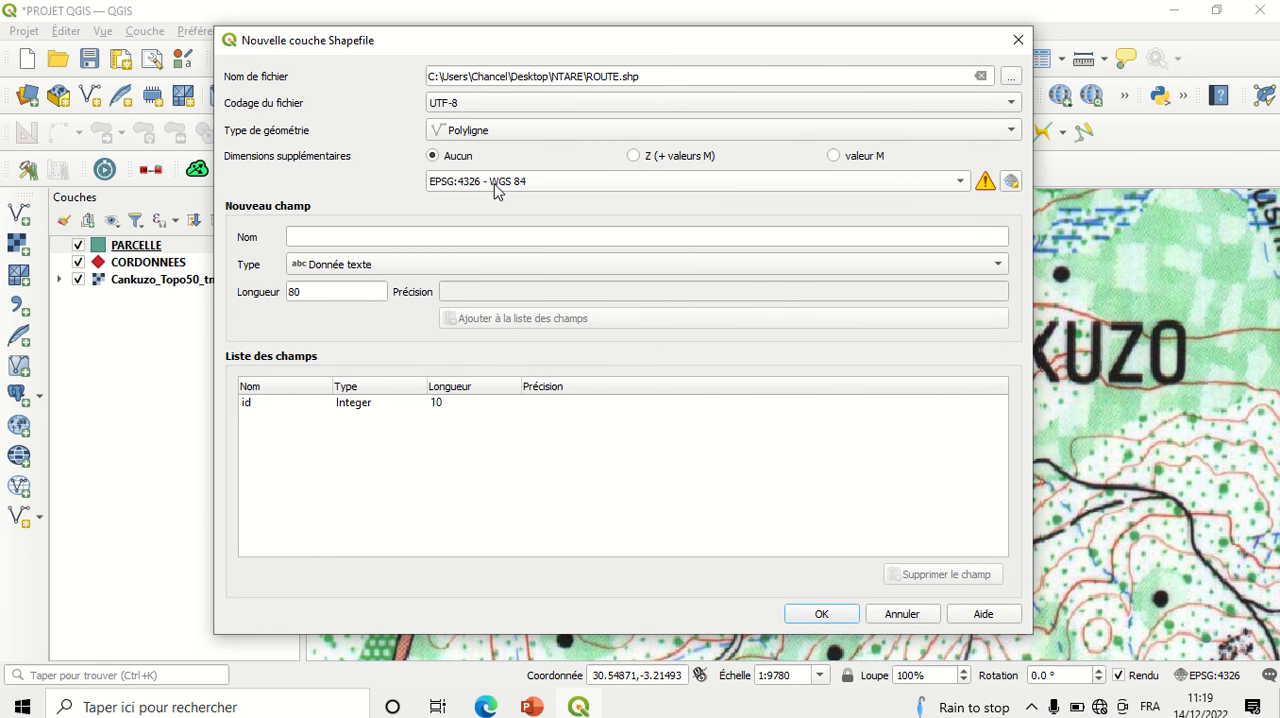
pyautogui.click(842, 615)
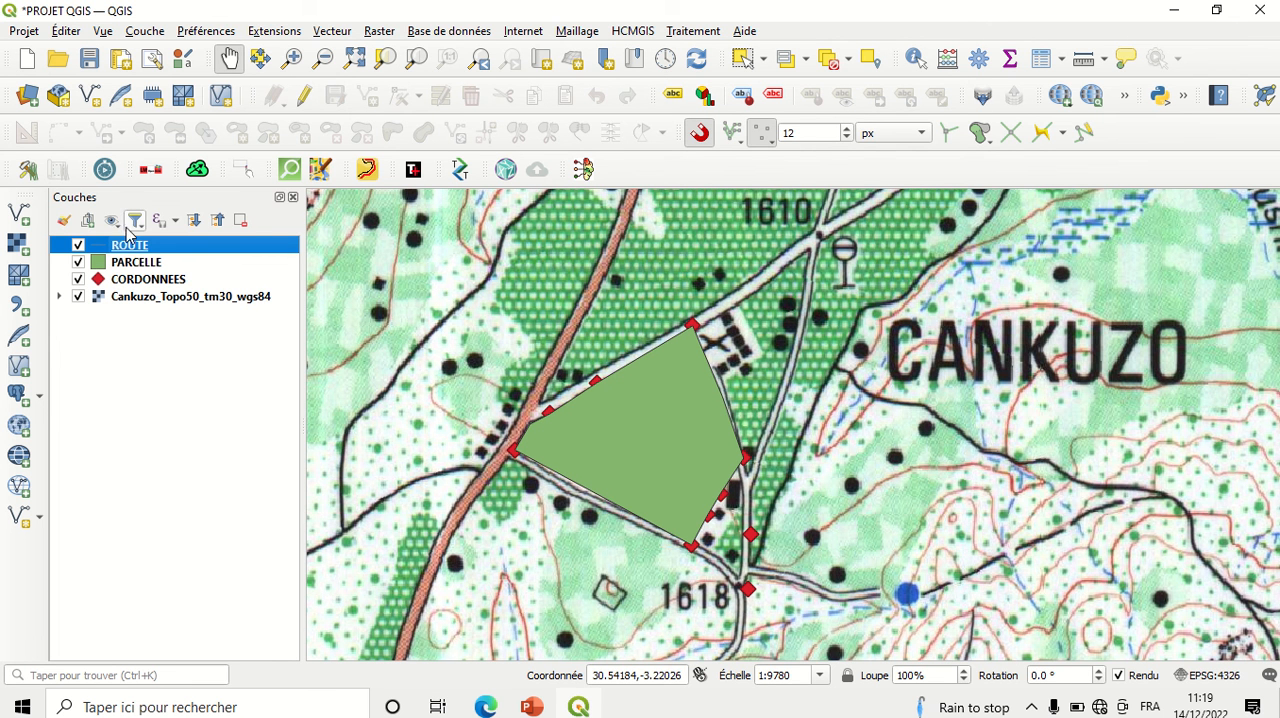
# Step: Open the ROUTE layer's symbology properties and set its line colour to near-black #090a0a
pyautogui.rightClick(140, 249)
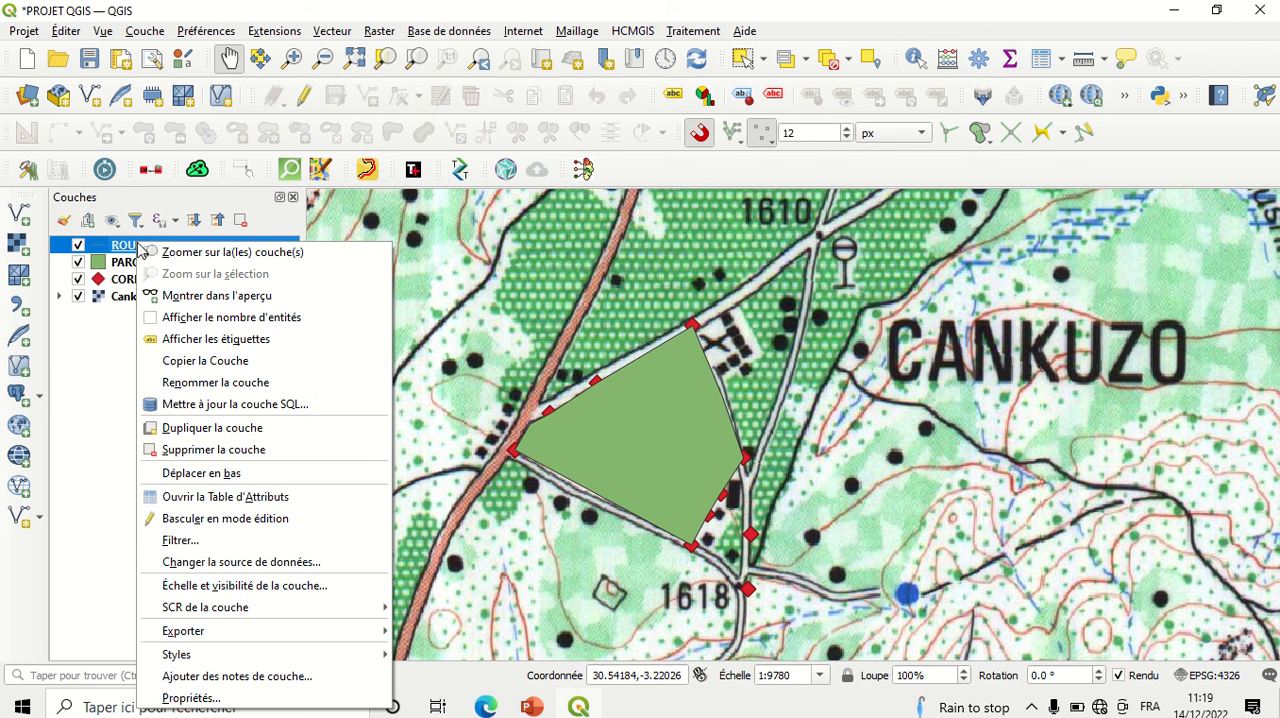
pyautogui.click(232, 699)
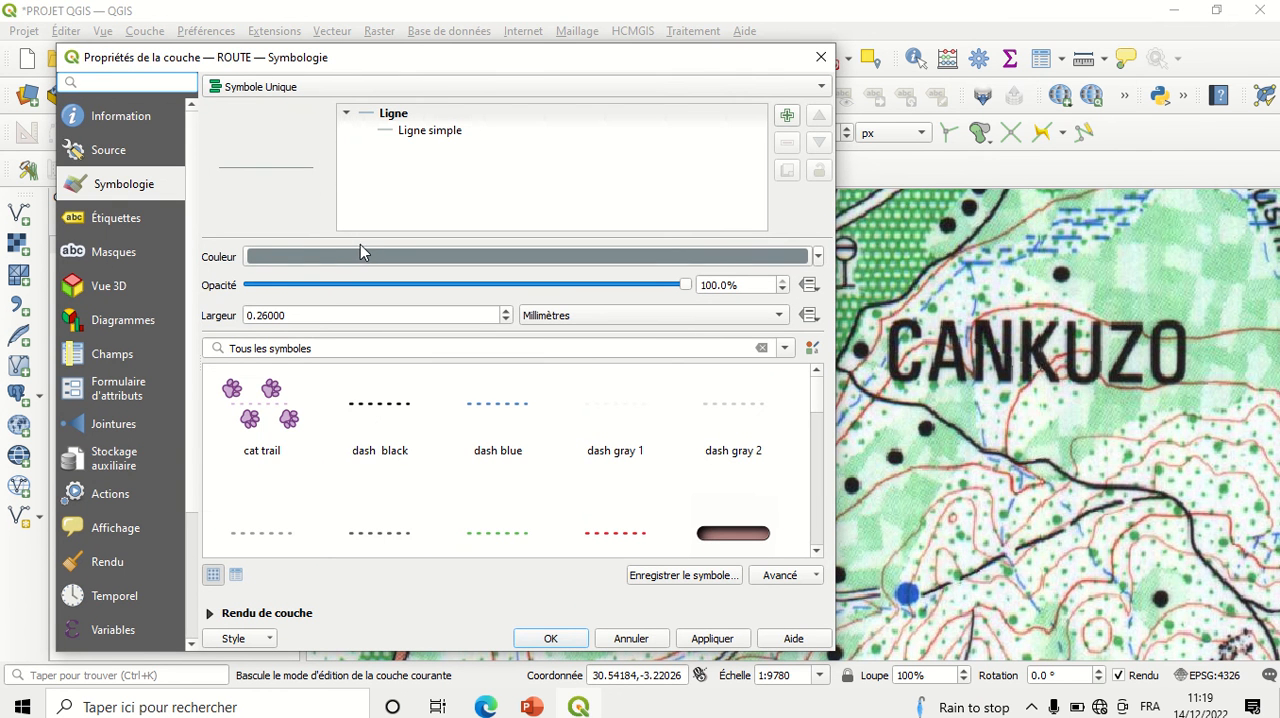
pyautogui.click(365, 257)
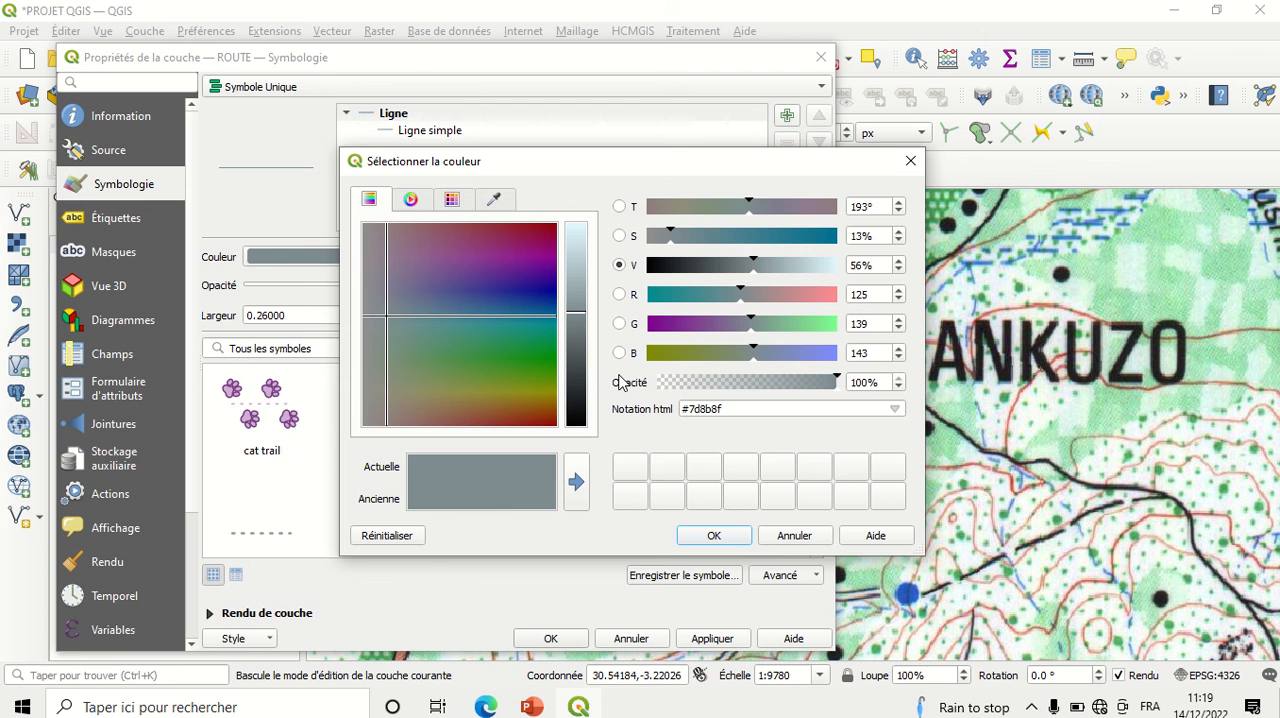
pyautogui.click(655, 267)
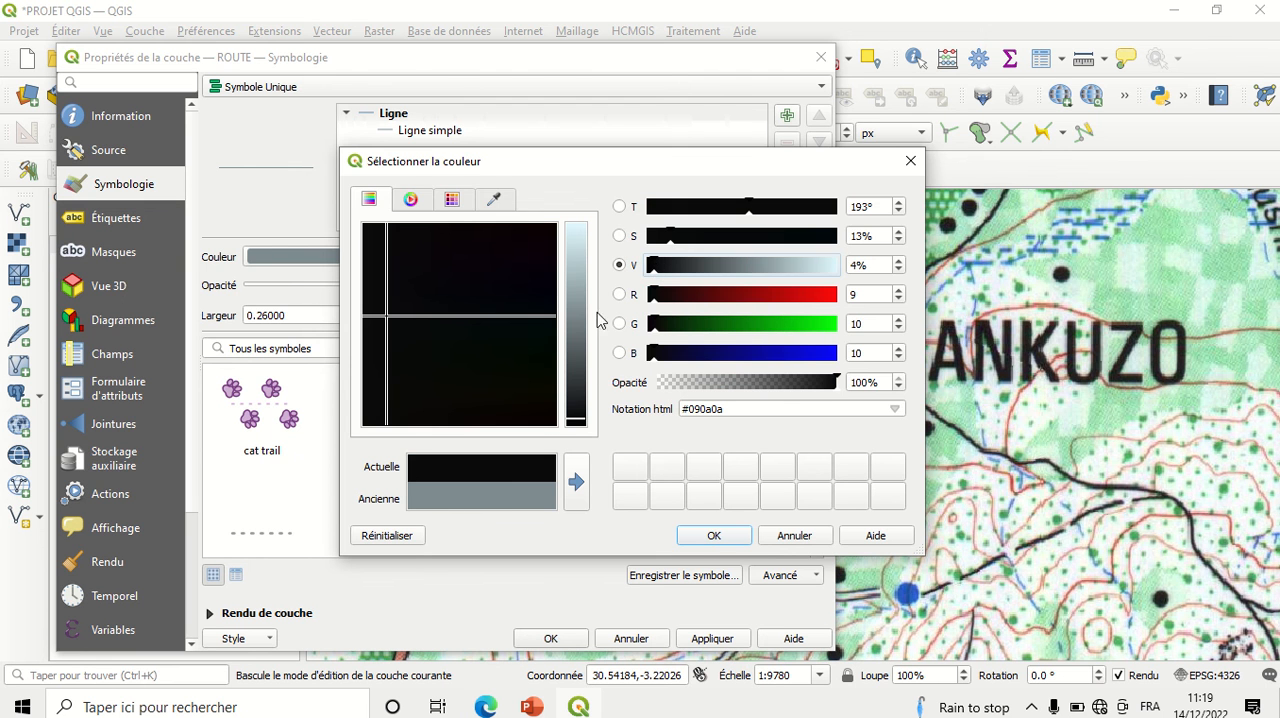
pyautogui.click(722, 537)
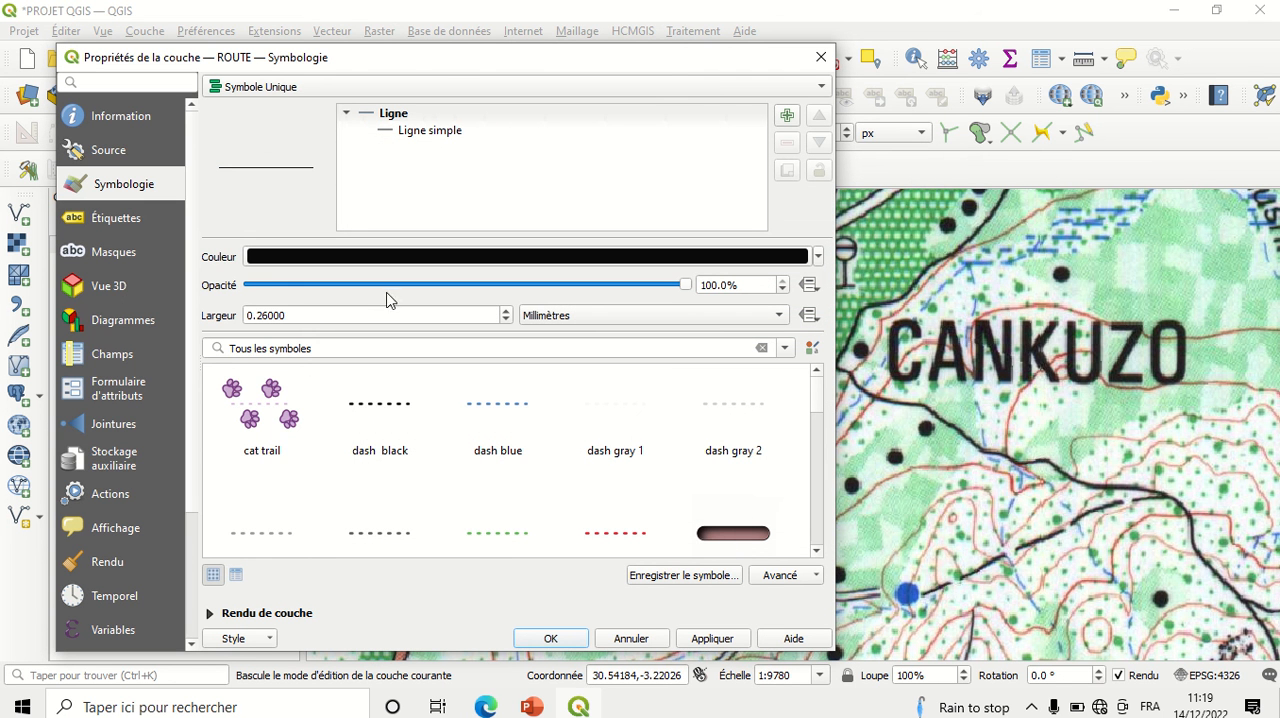
# Step: Set the ROUTE line width to 2.06 mm and apply the symbology
pyautogui.click(506, 312)
pyautogui.click(506, 312)
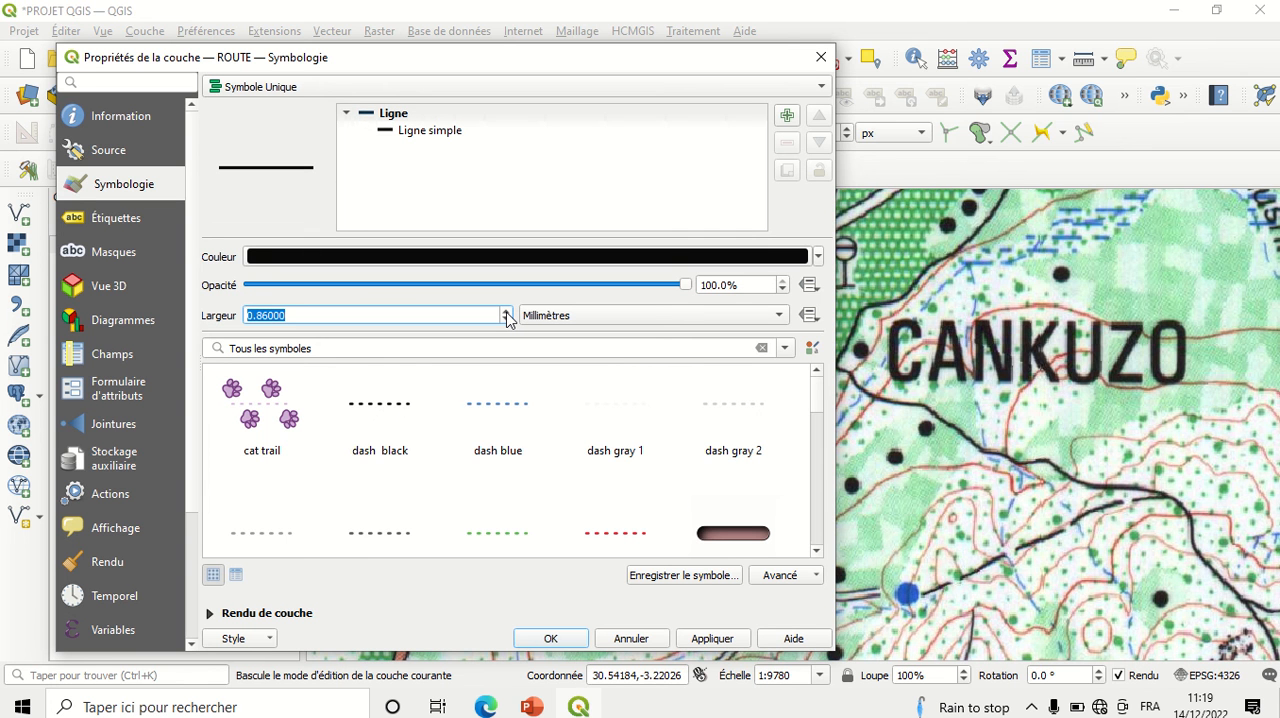
pyautogui.click(506, 312)
pyautogui.click(506, 312)
pyautogui.click(506, 312)
pyautogui.click(506, 312)
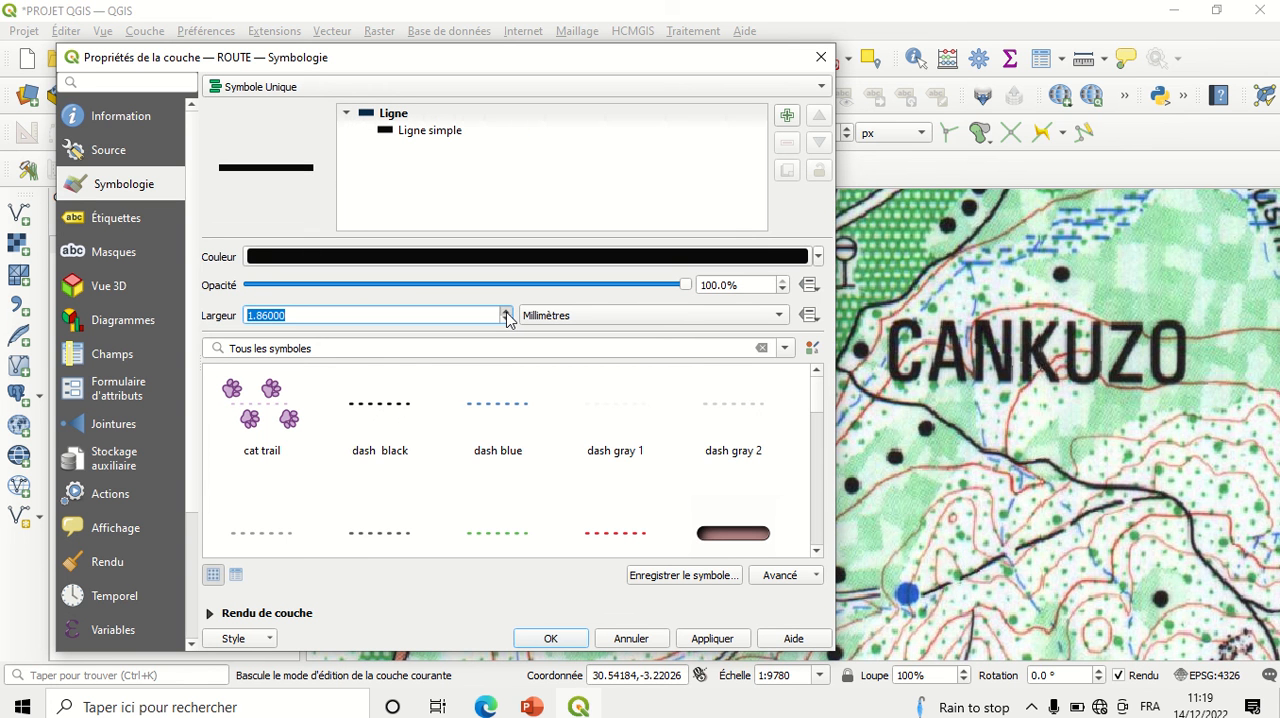
pyautogui.click(506, 312)
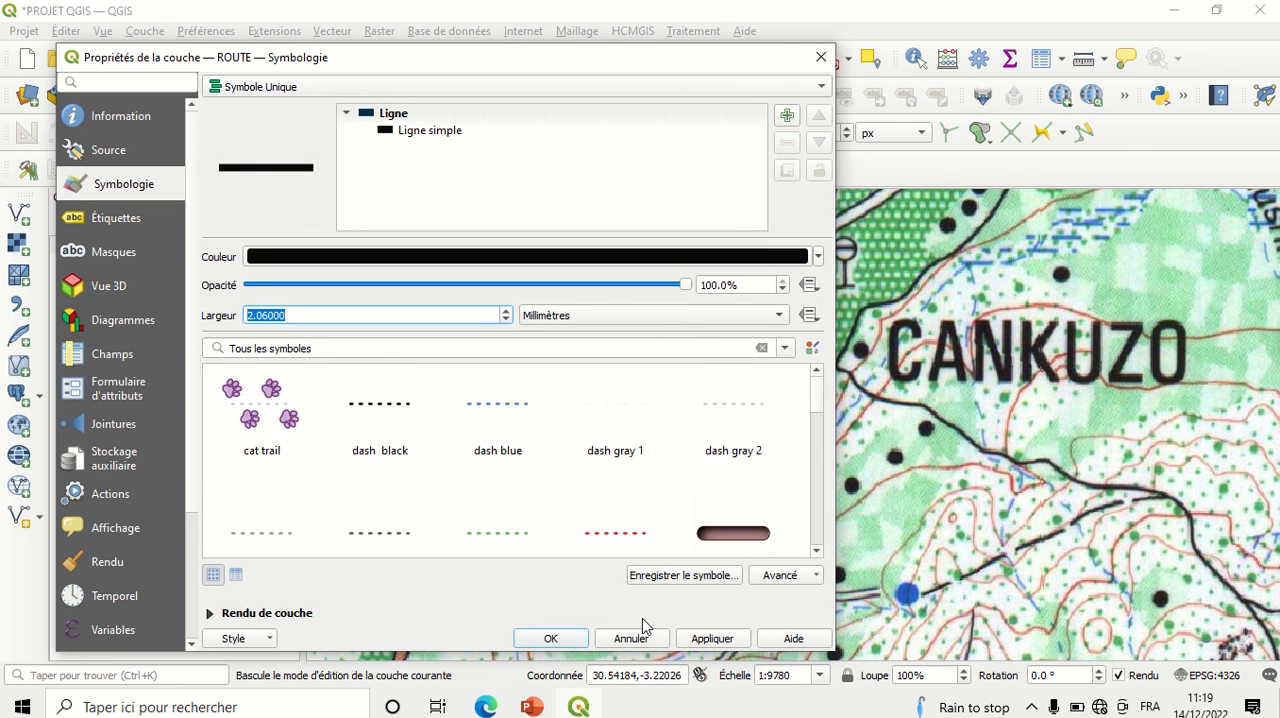
pyautogui.click(713, 640)
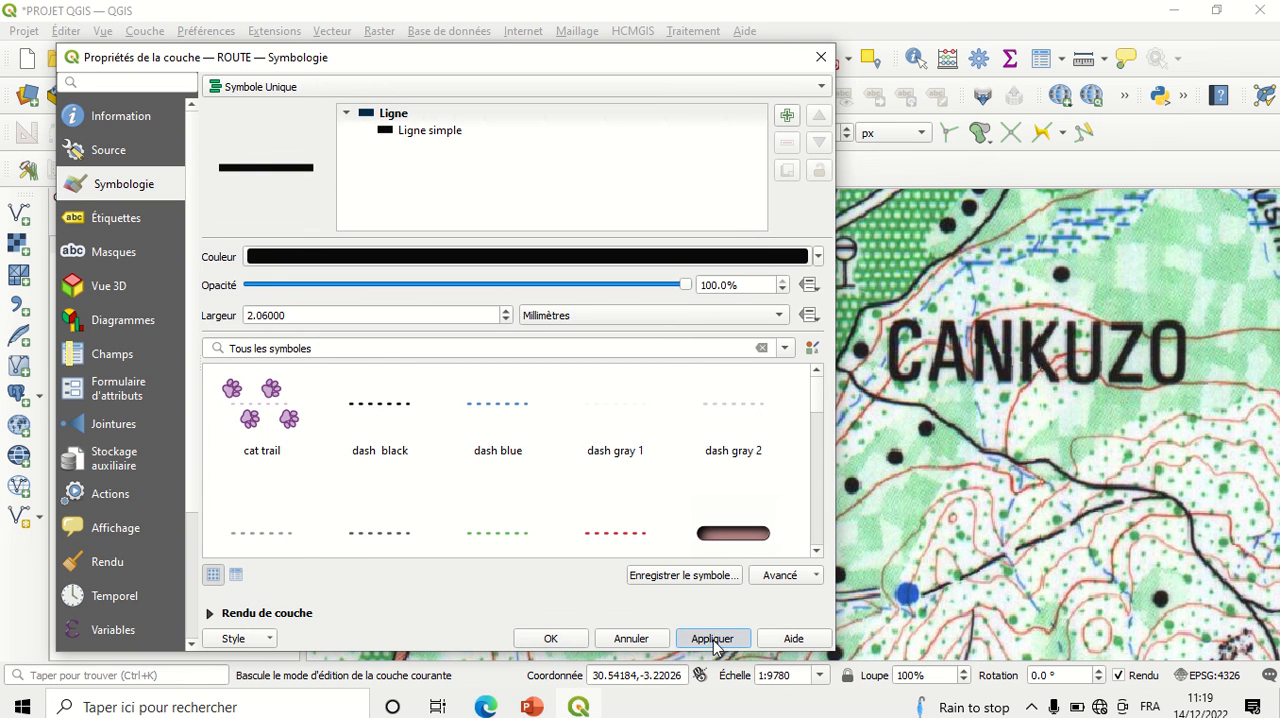
pyautogui.click(549, 640)
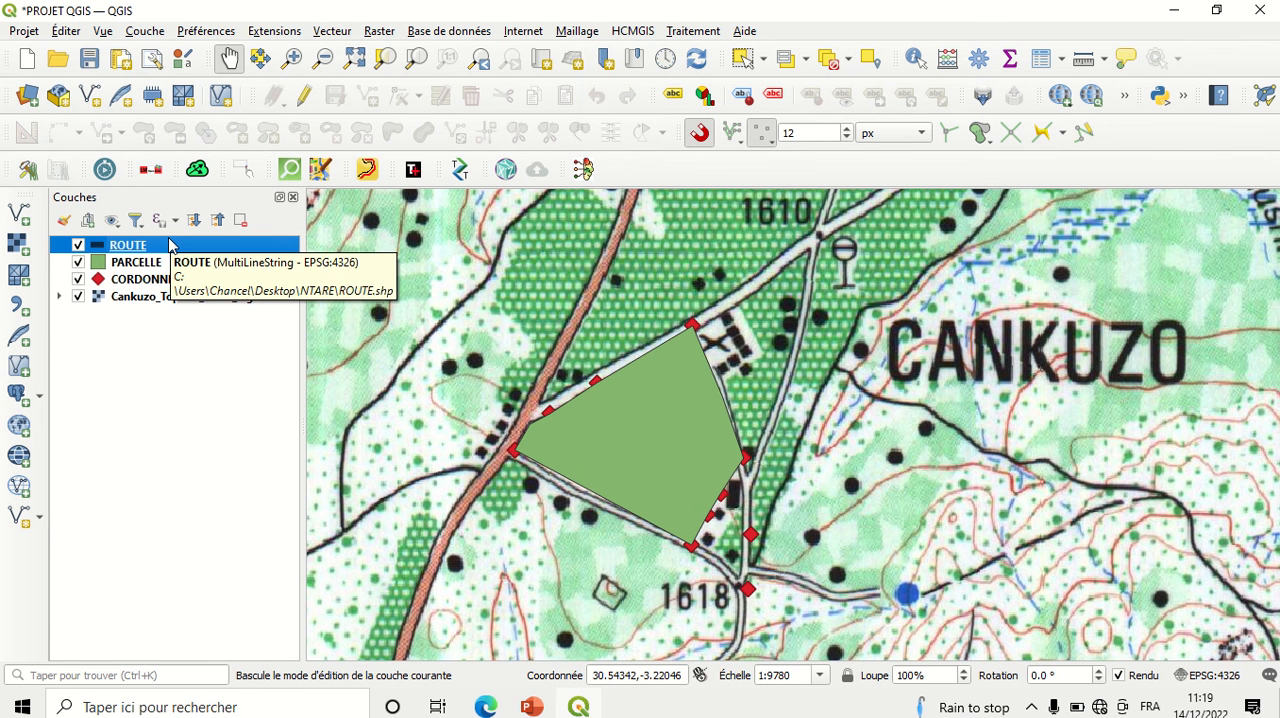
# Step: Digitize a line in the ROUTE layer along the main road running southwest to north past the parcel, with id 1
pyautogui.click(303, 96)
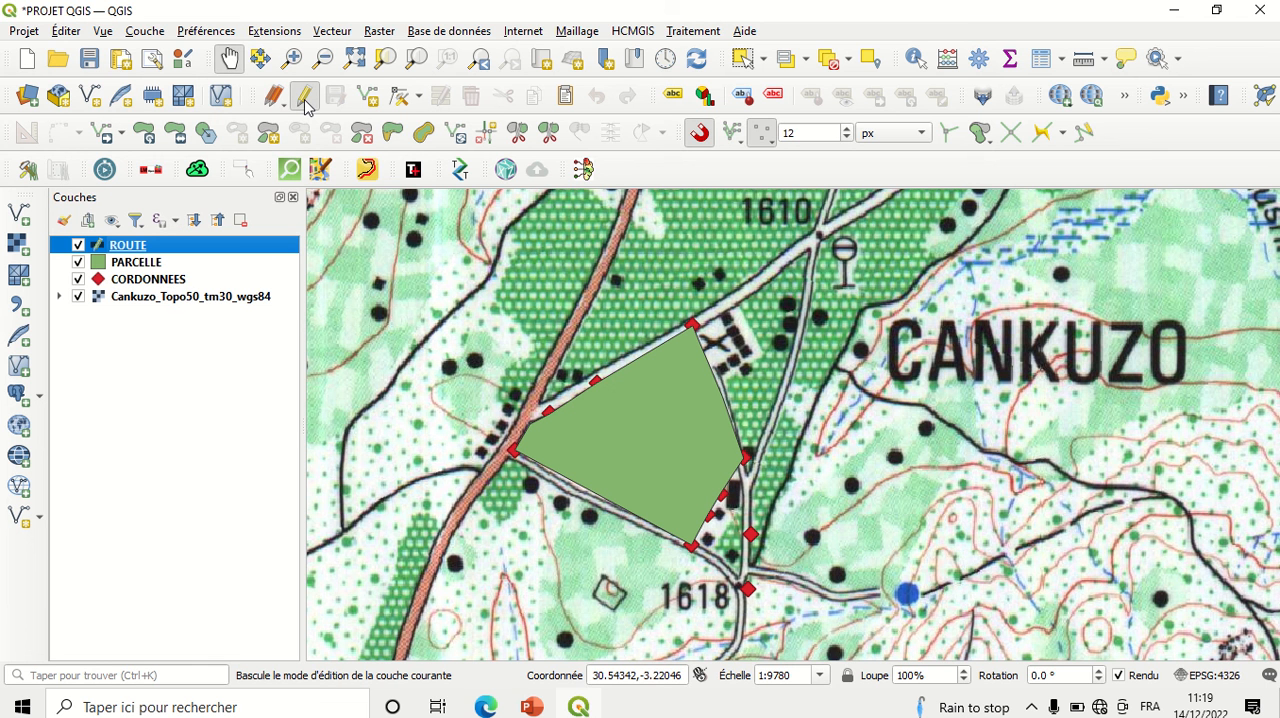
pyautogui.click(368, 95)
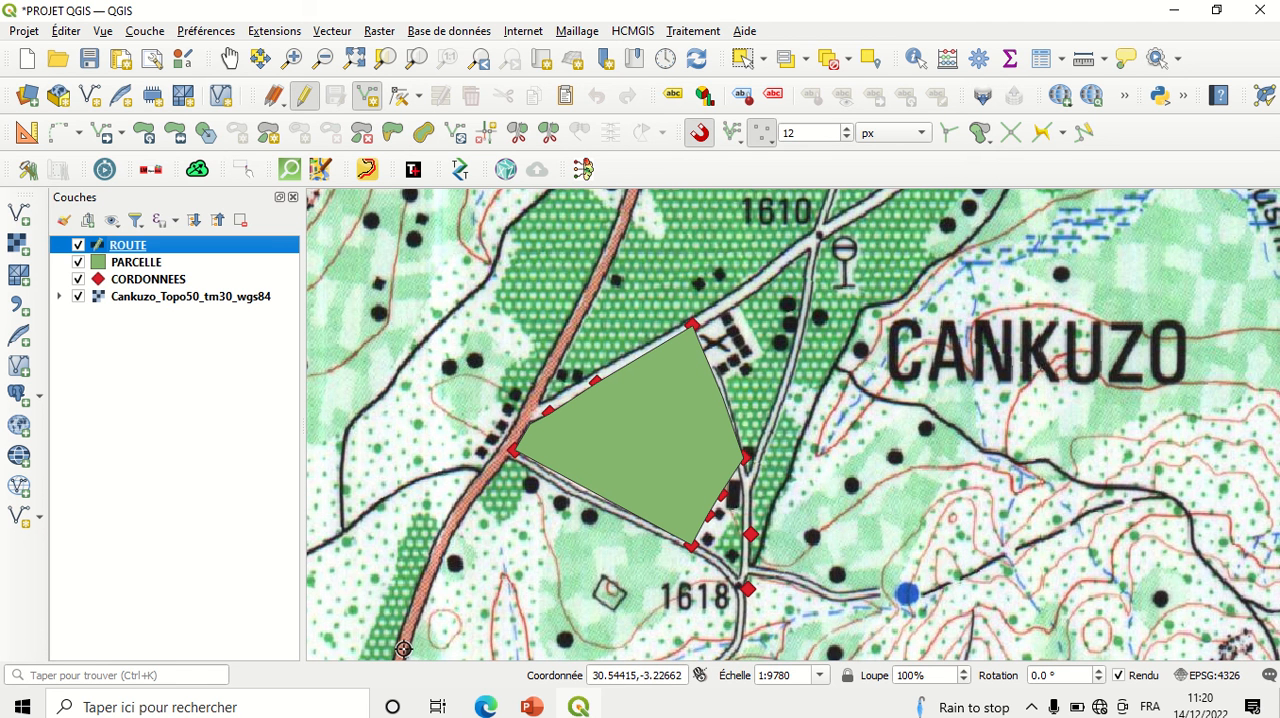
pyautogui.click(402, 650)
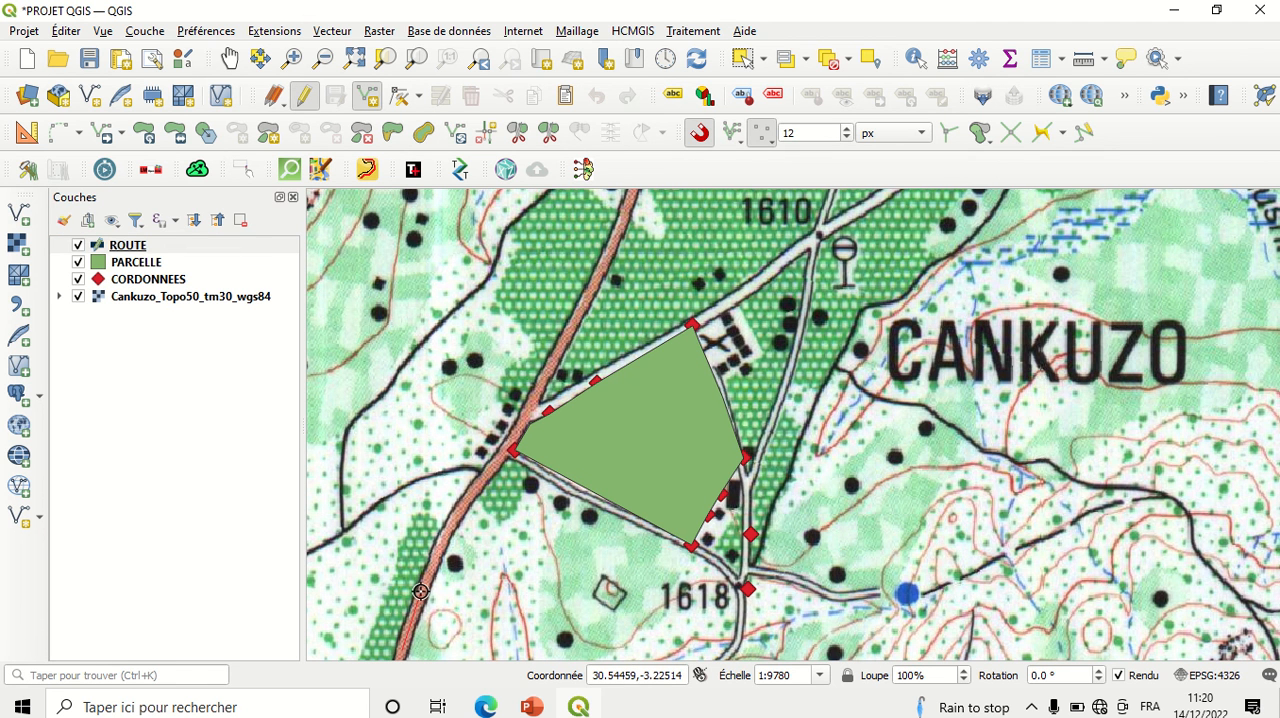
pyautogui.rightClick(626, 211)
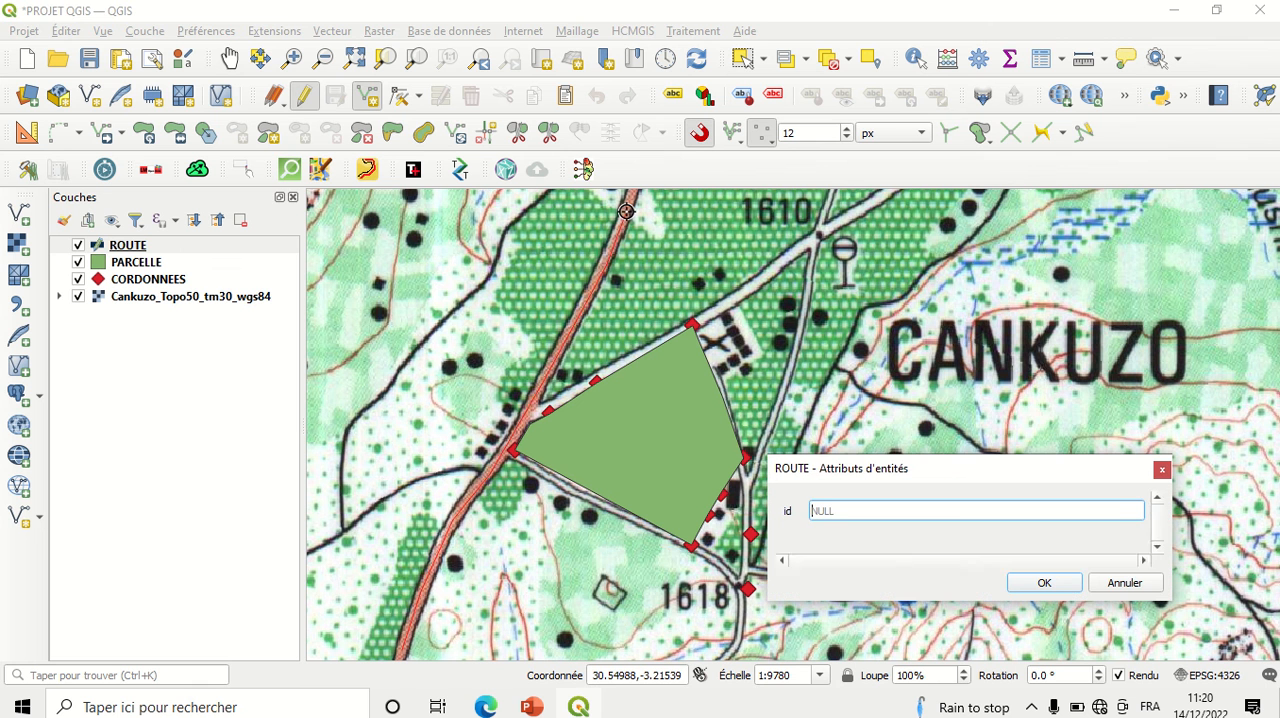
pyautogui.write('1')
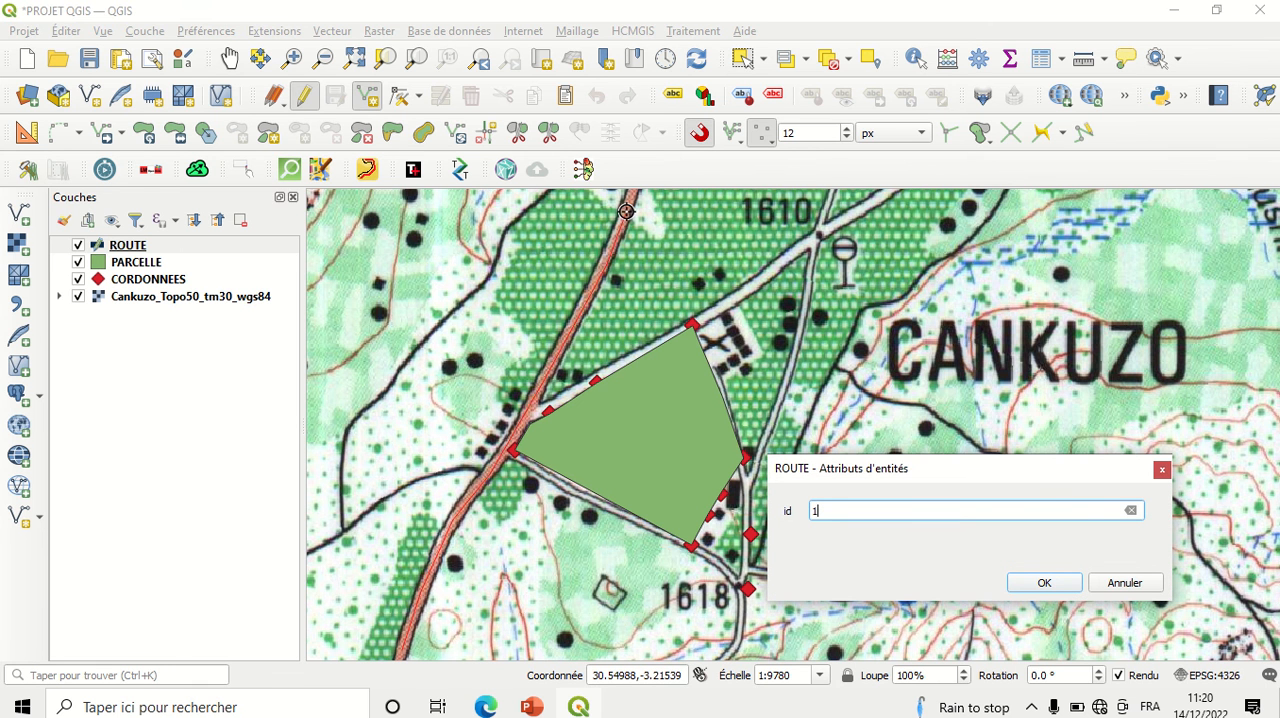
pyautogui.click(1044, 584)
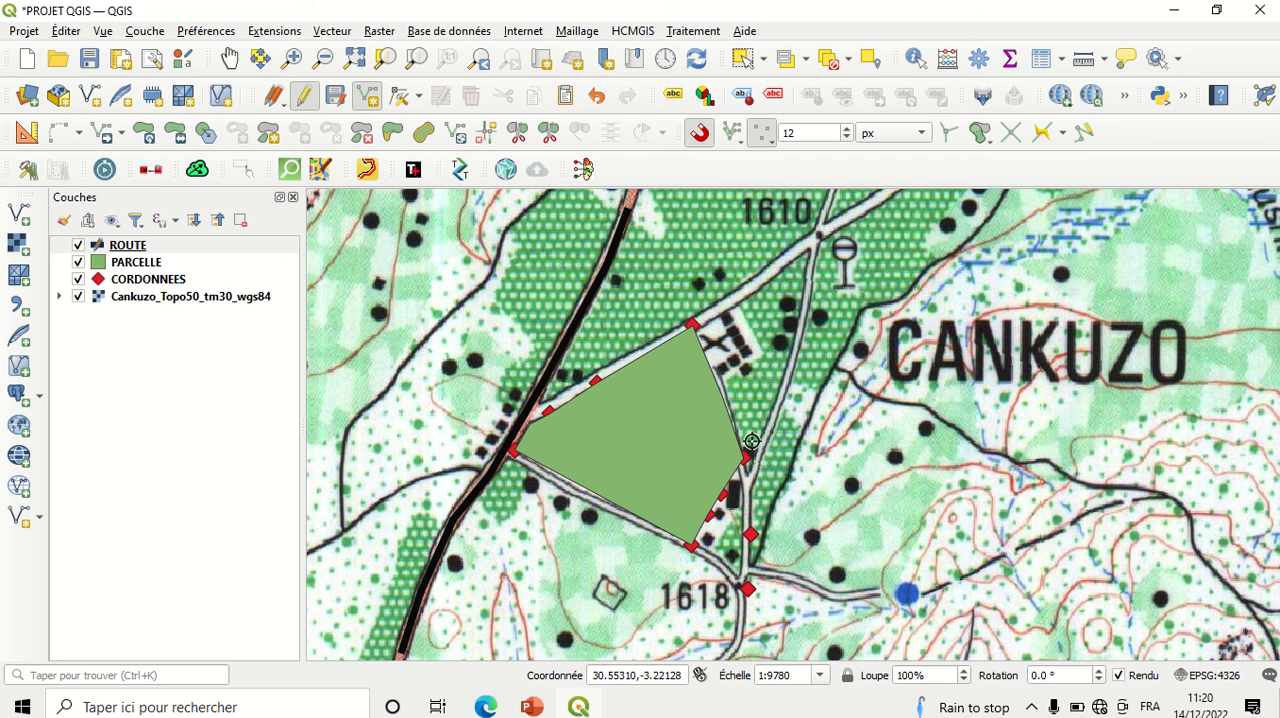
# Step: Hide the Gestion des couches toolbar and show it again
pyautogui.click(80, 297)
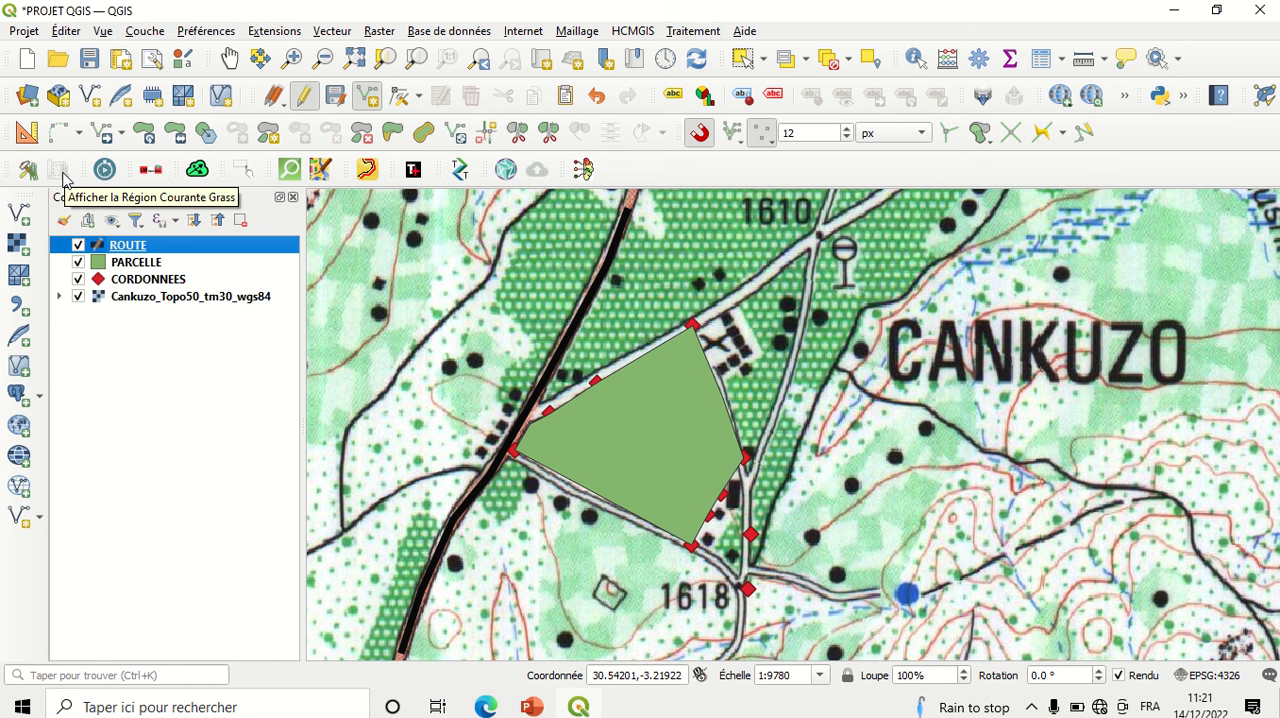
pyautogui.click(104, 31)
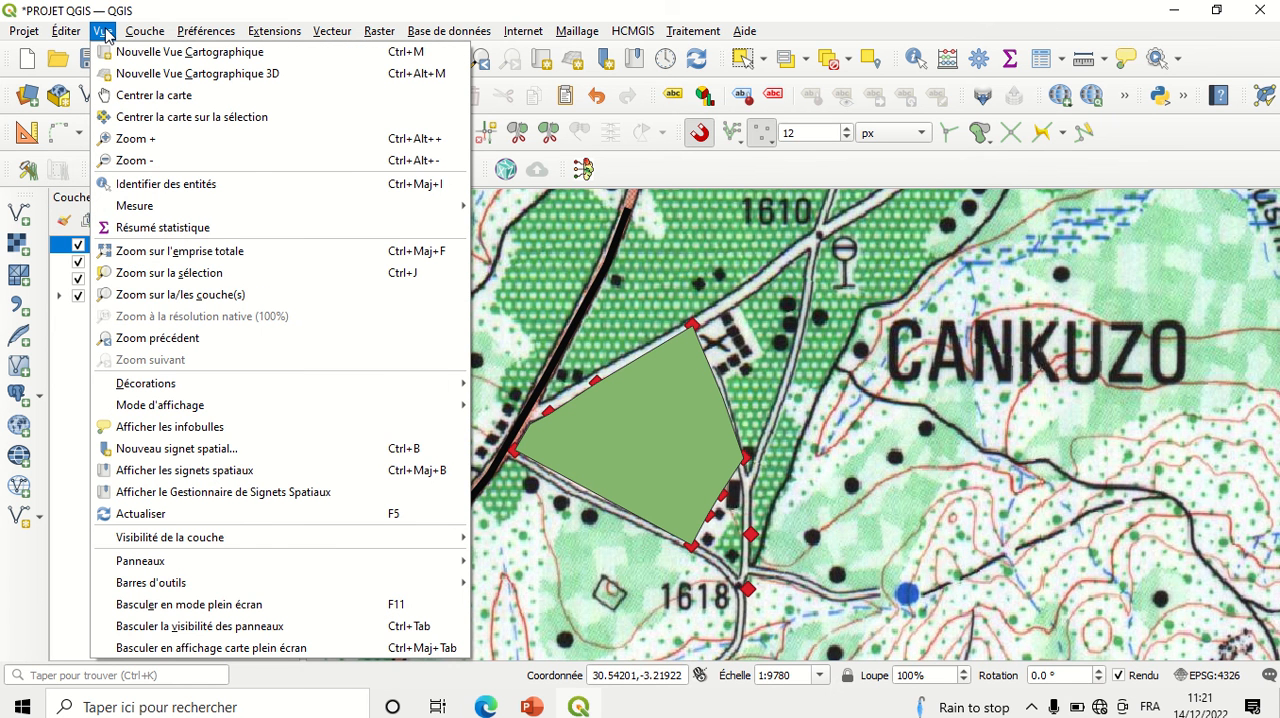
pyautogui.moveTo(166, 590)
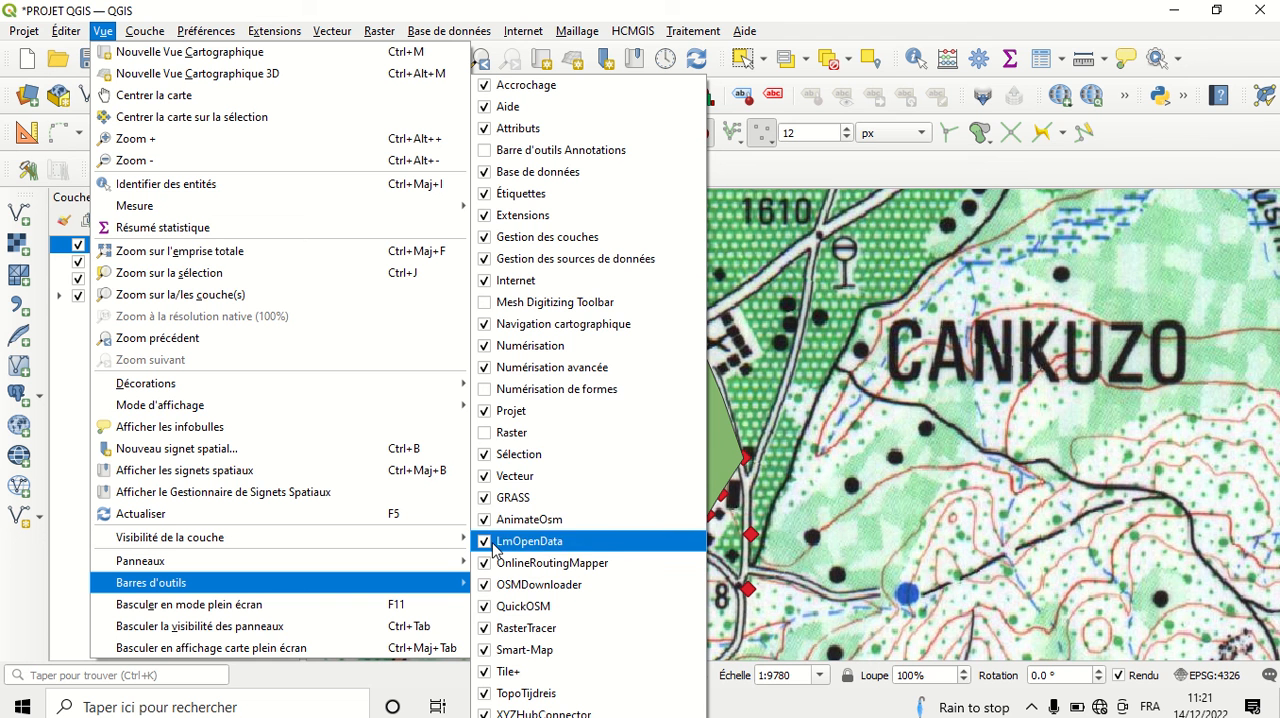
pyautogui.click(483, 237)
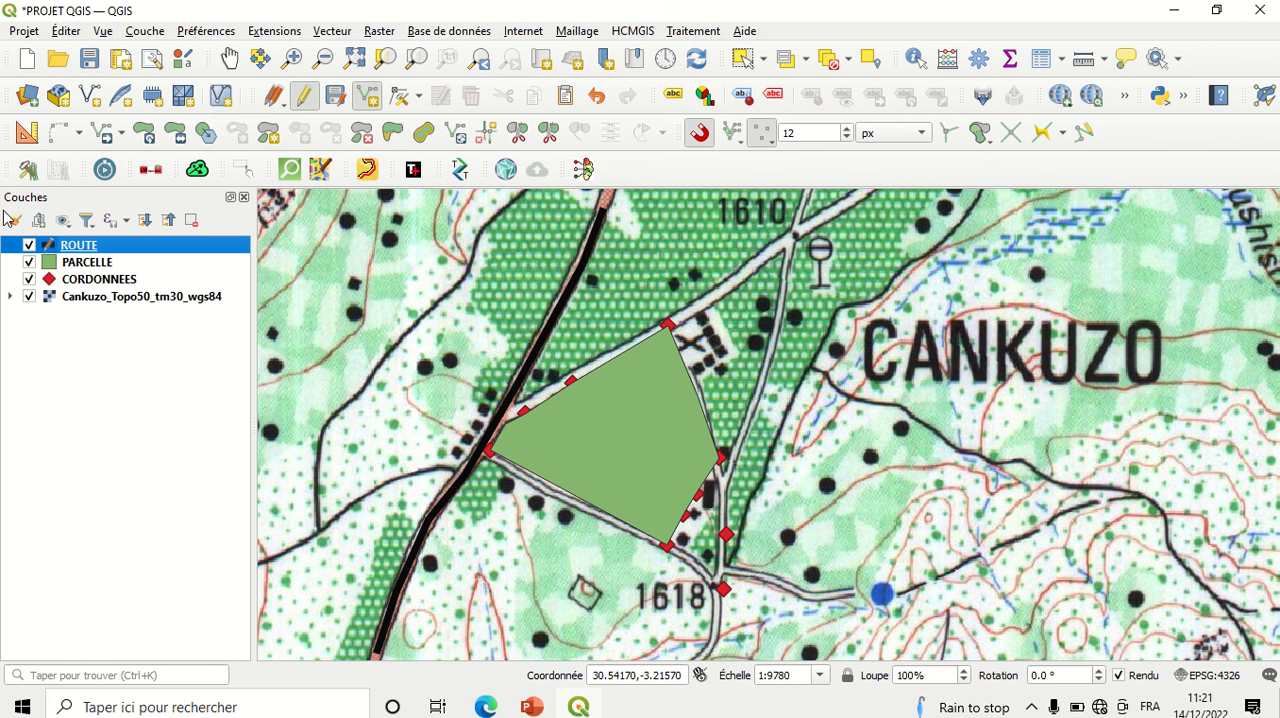
pyautogui.click(104, 31)
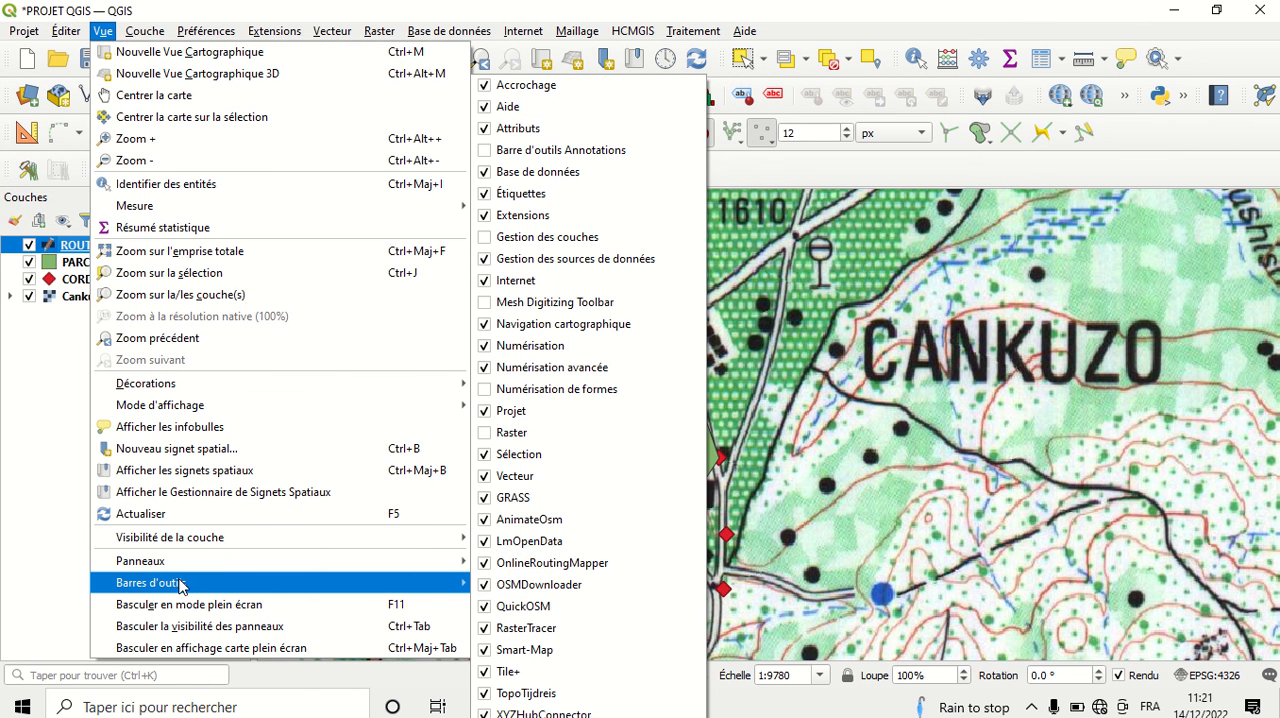
pyautogui.click(487, 240)
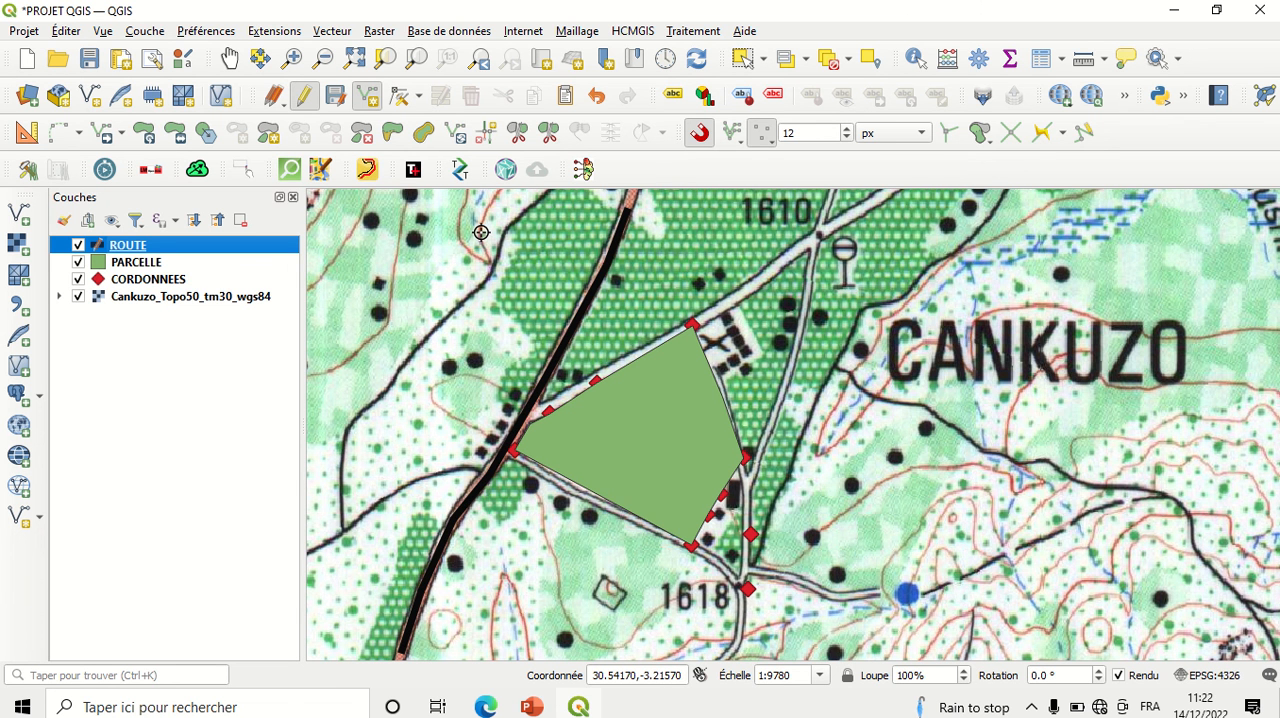
# Step: Stop editing the ROUTE layer and save its changes
pyautogui.scroll(-1, 481, 232)
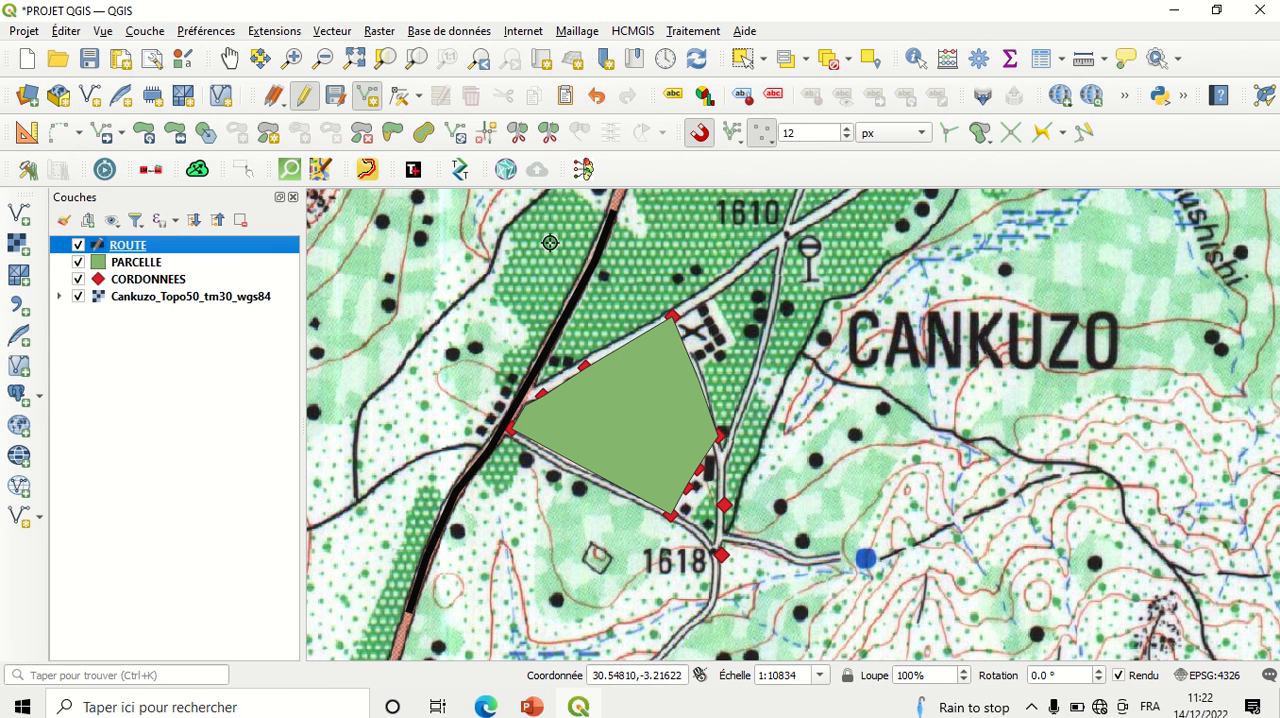
pyautogui.click(305, 97)
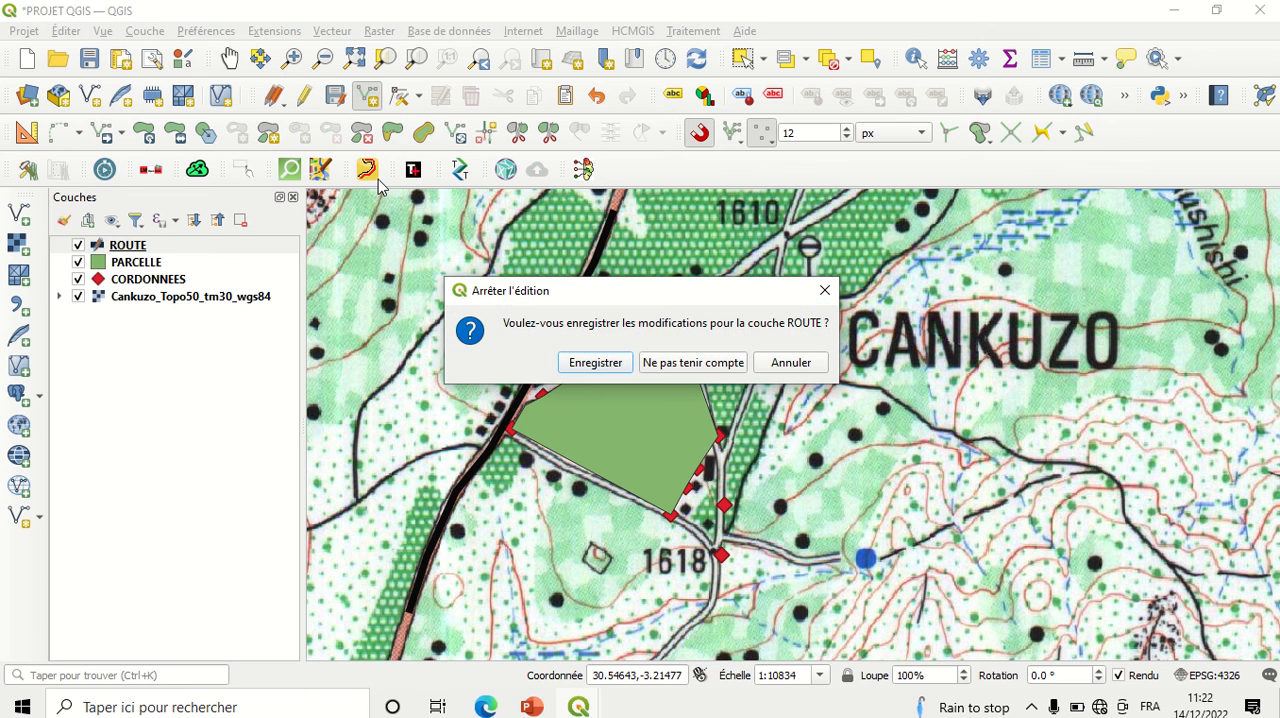
pyautogui.click(580, 362)
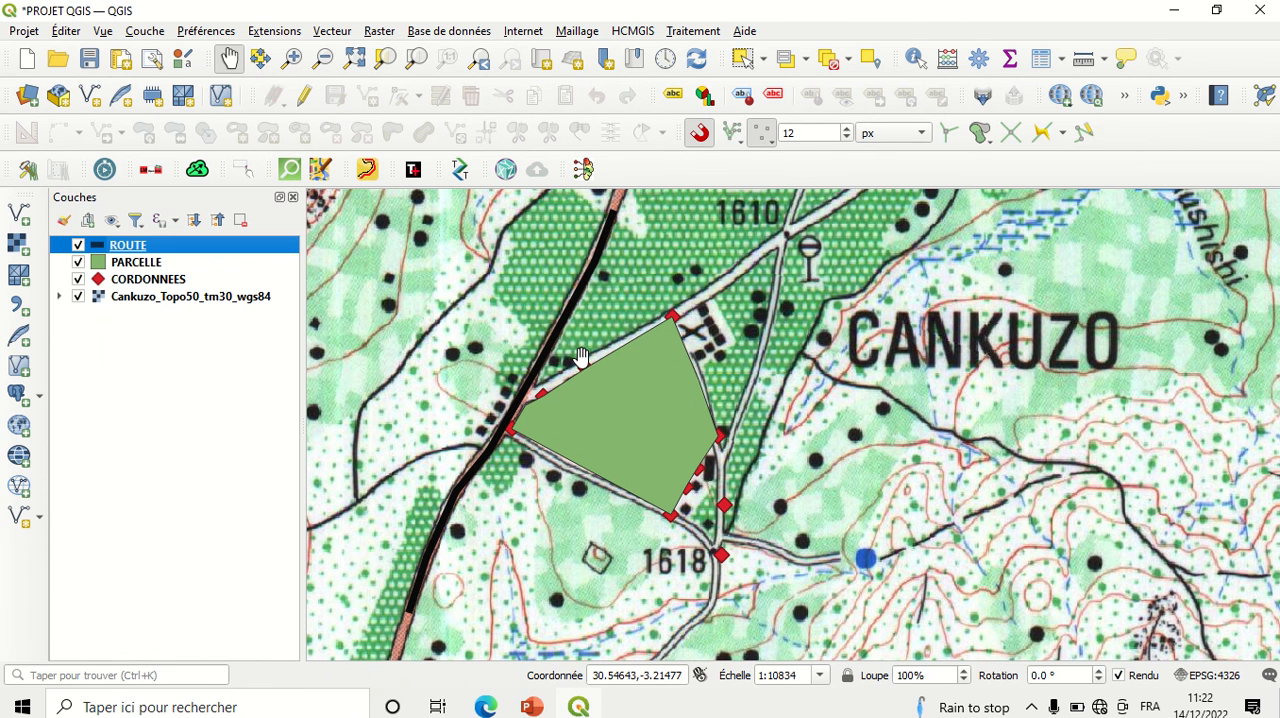
pyautogui.moveTo(597, 367); pyautogui.dragTo(563, 347)
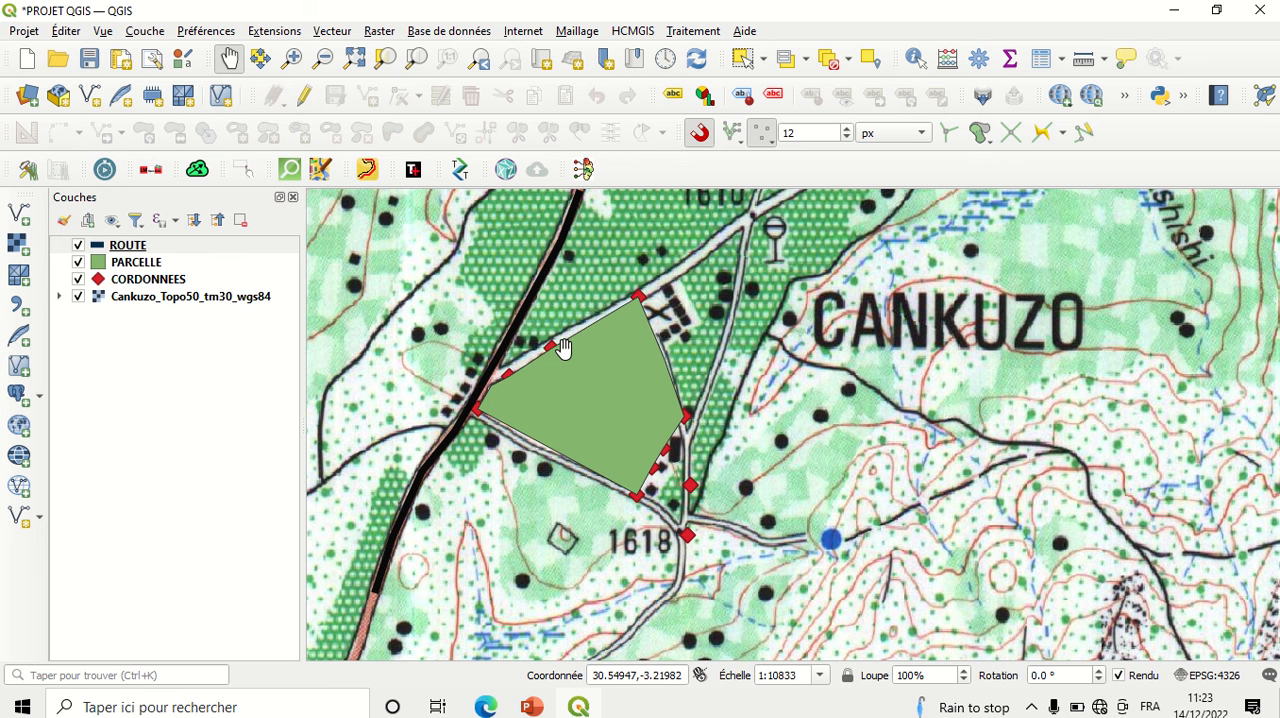
pyautogui.moveTo(536, 8)
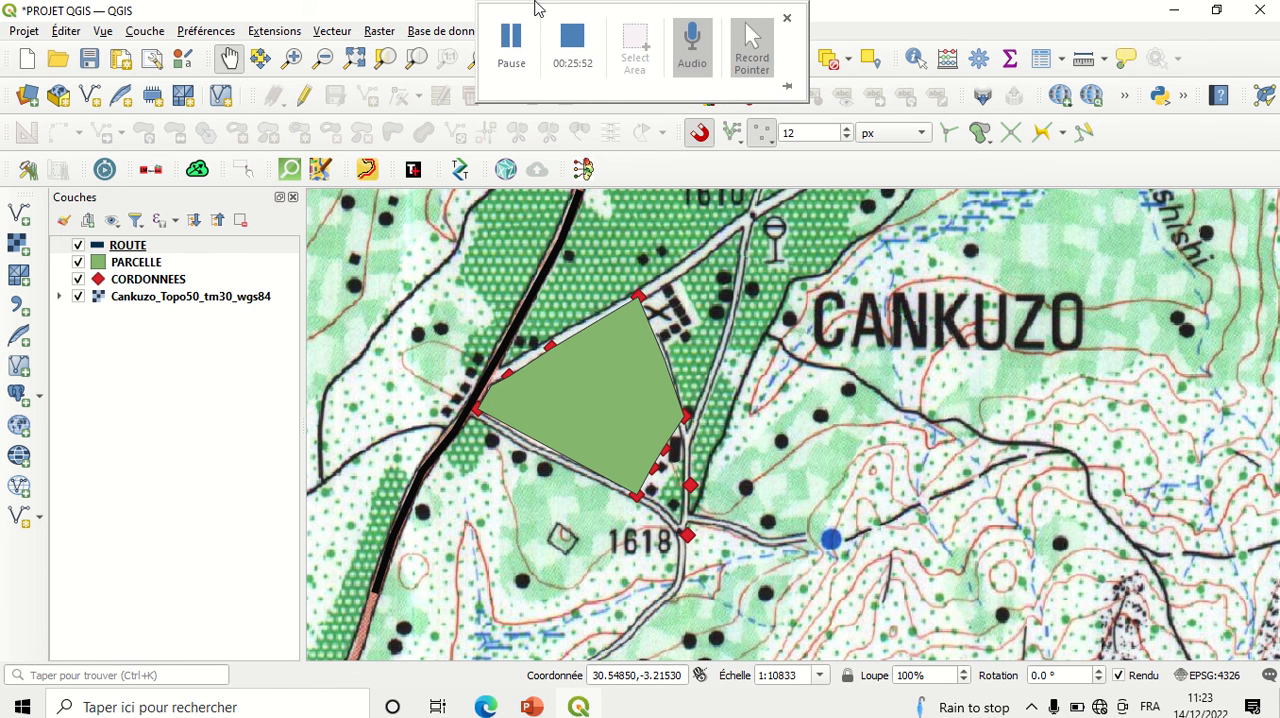